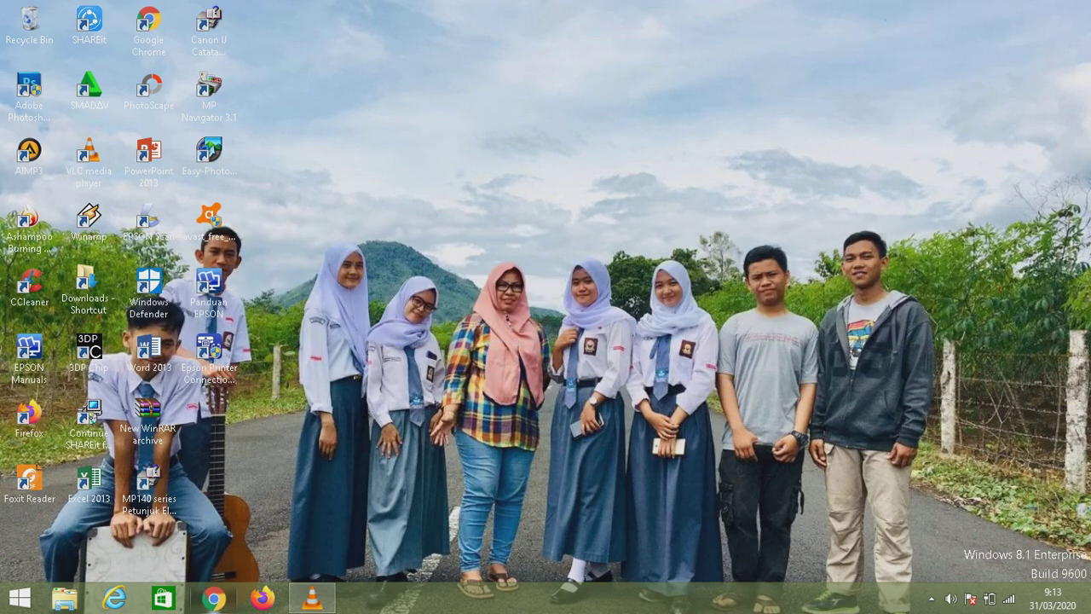
Open Google Classroom in Chrome through a web search for "googleclassroom" and continue with the preselected account.
left_click(213, 598)
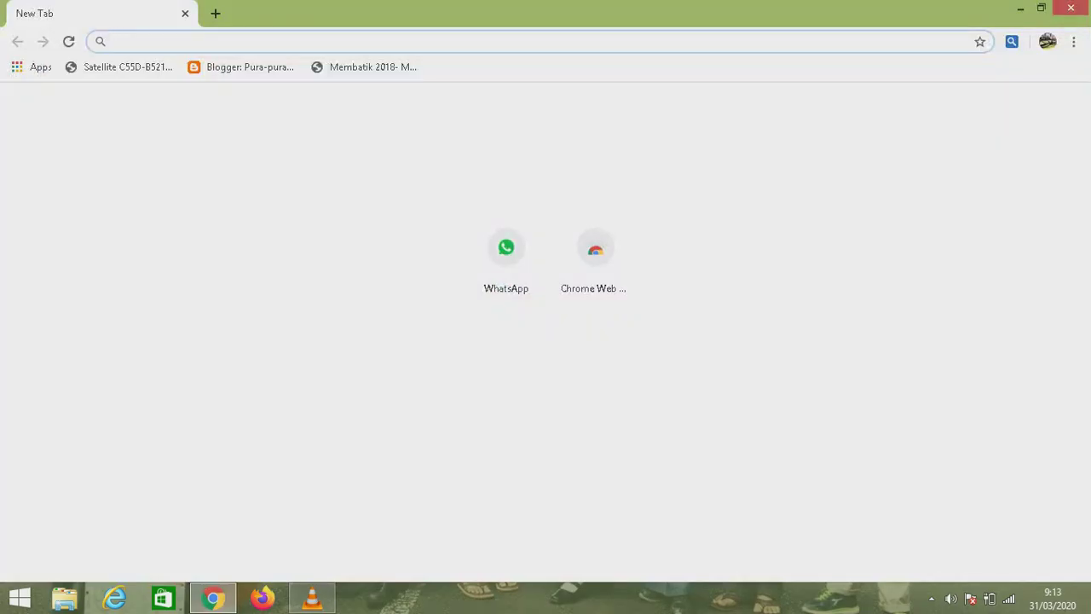
type("goo")
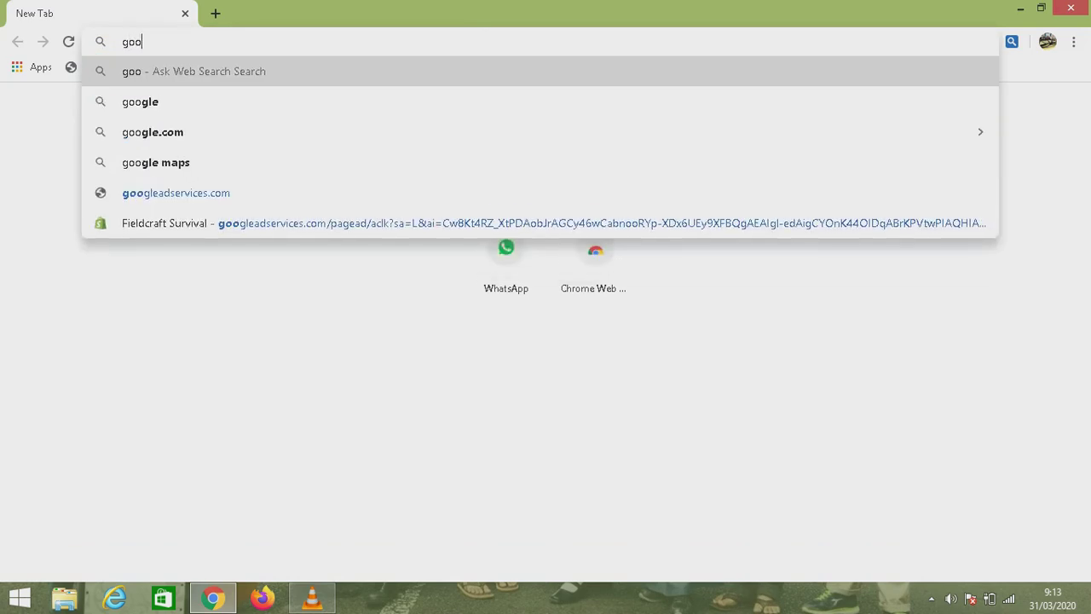
type("gle")
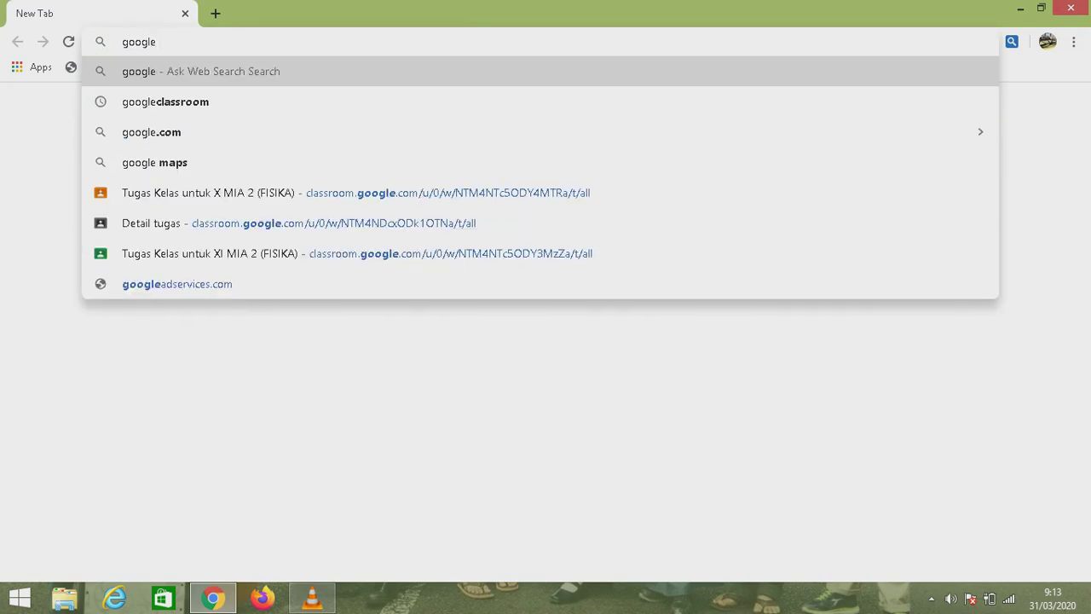
key("Down")
key("Return")
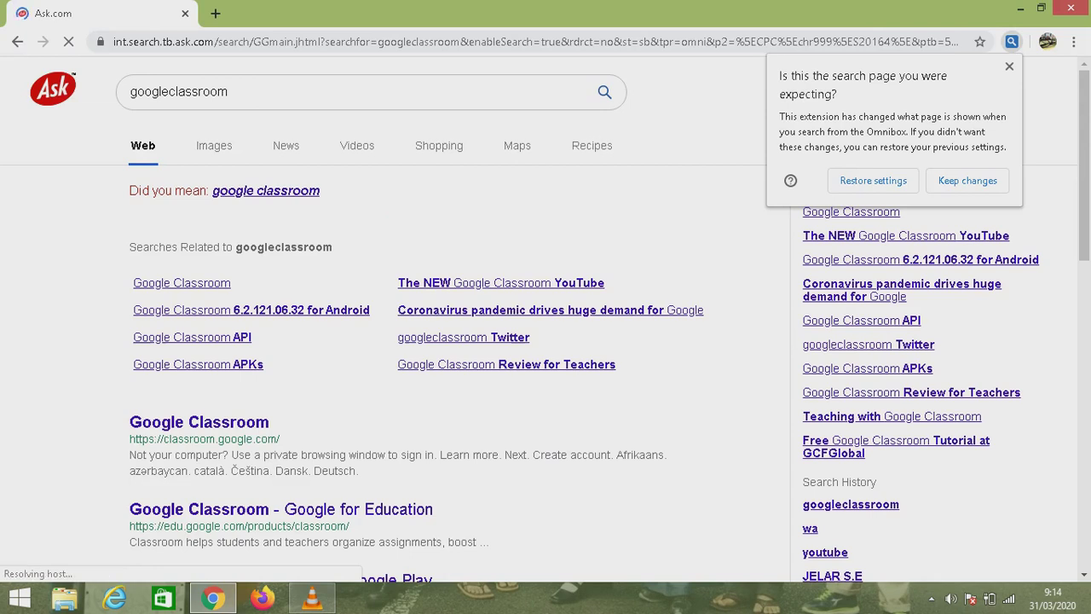
left_click(198, 422)
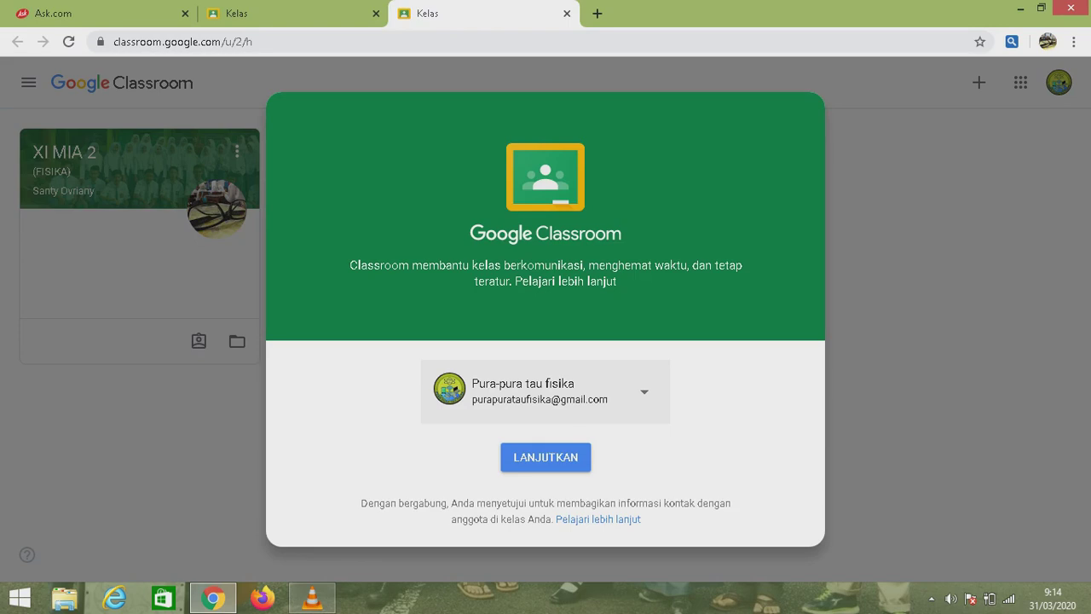
left_click(553, 458)
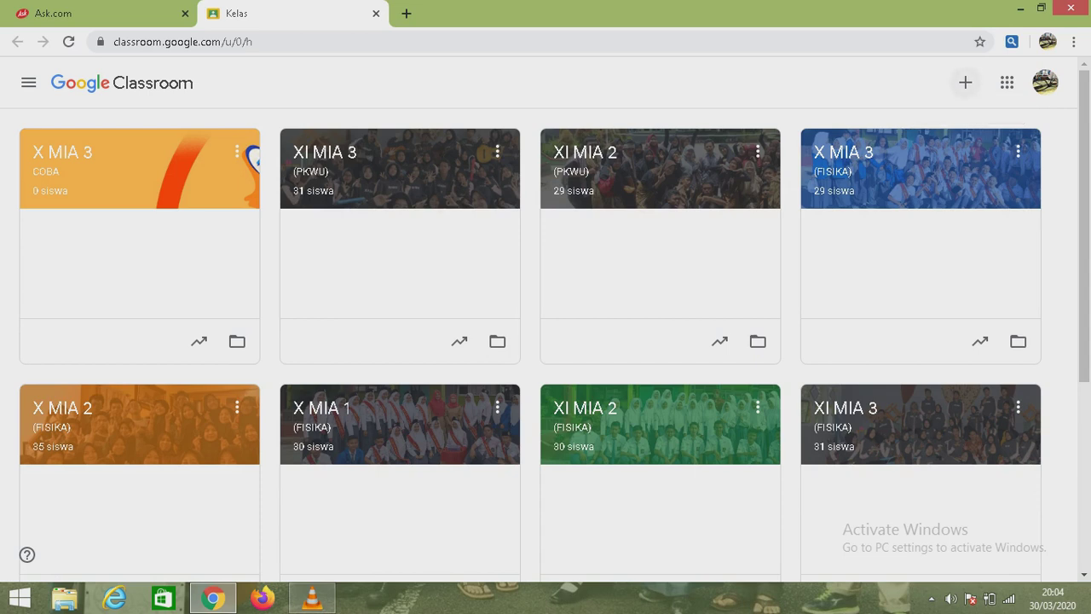
Start creating a new class and accept the notice about using Classroom at a school with students.
left_click(965, 83)
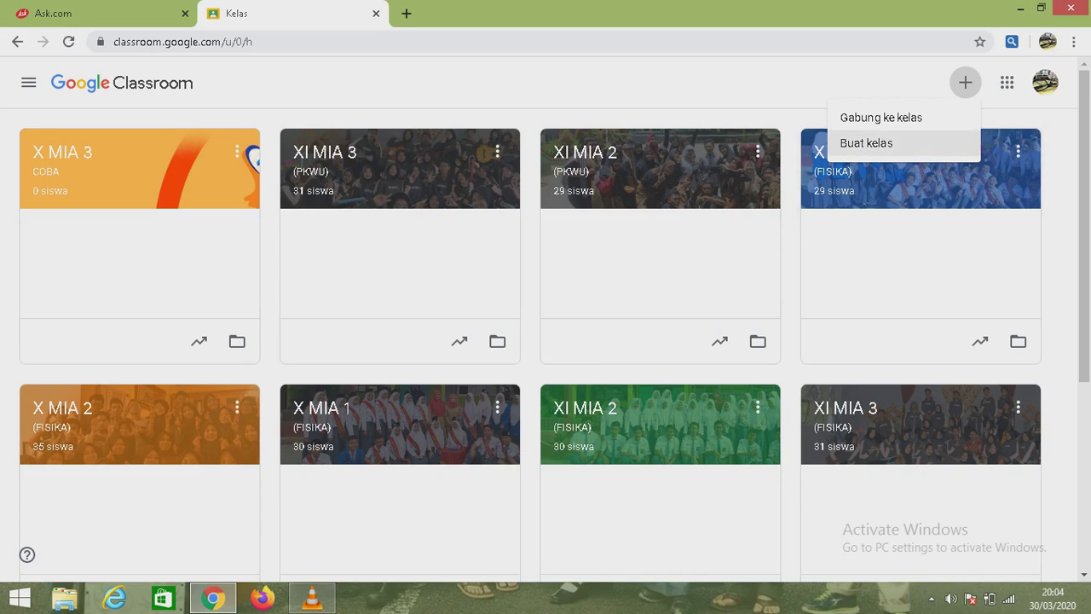
left_click(866, 143)
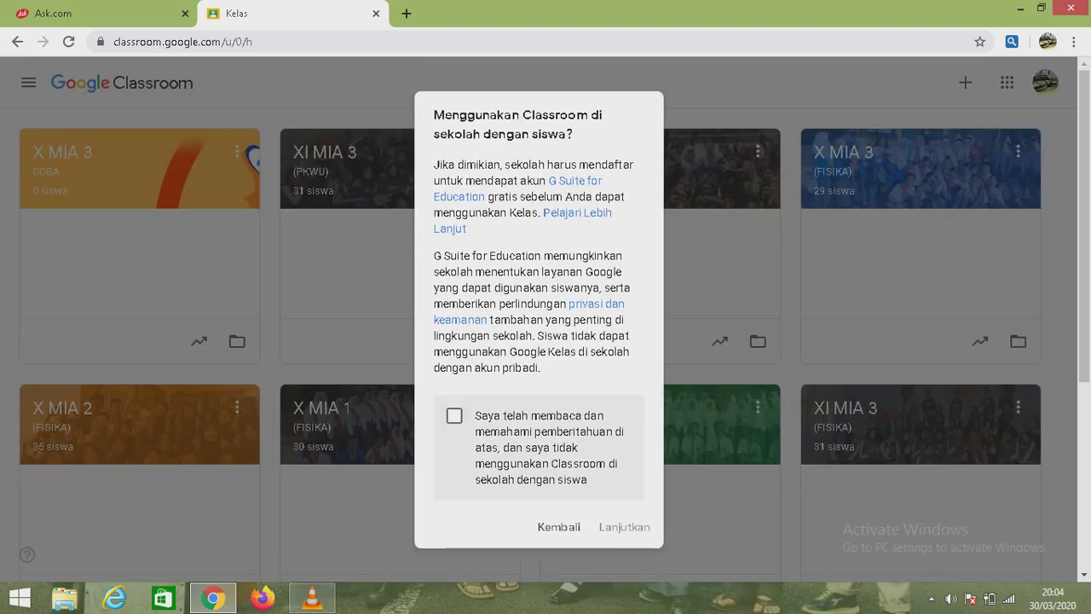
left_click(455, 416)
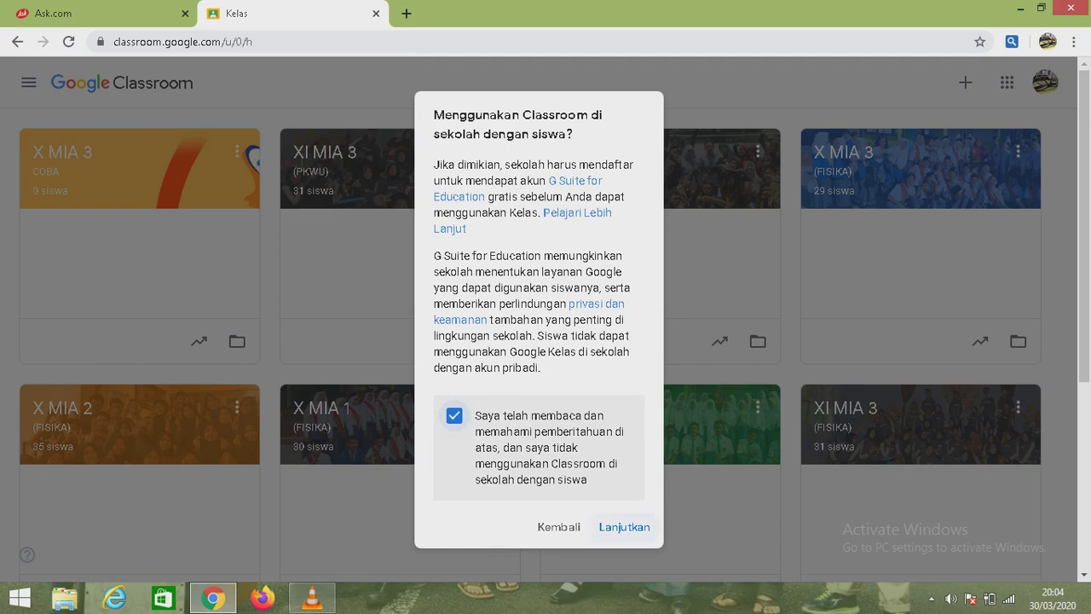
left_click(624, 526)
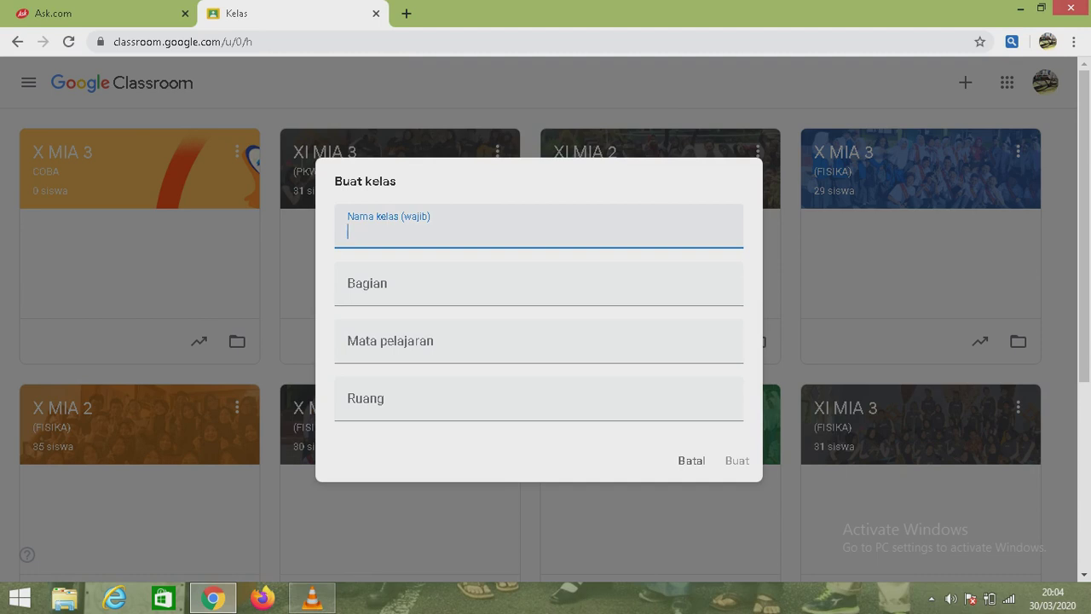
Name the new class X MIA 3.
type("X")
type(" M")
type("I")
type("S")
key("BackSpace")
type("A 3")
Create the class with both the section and the subject set to Ekonomi, and display its class code.
left_click(539, 284)
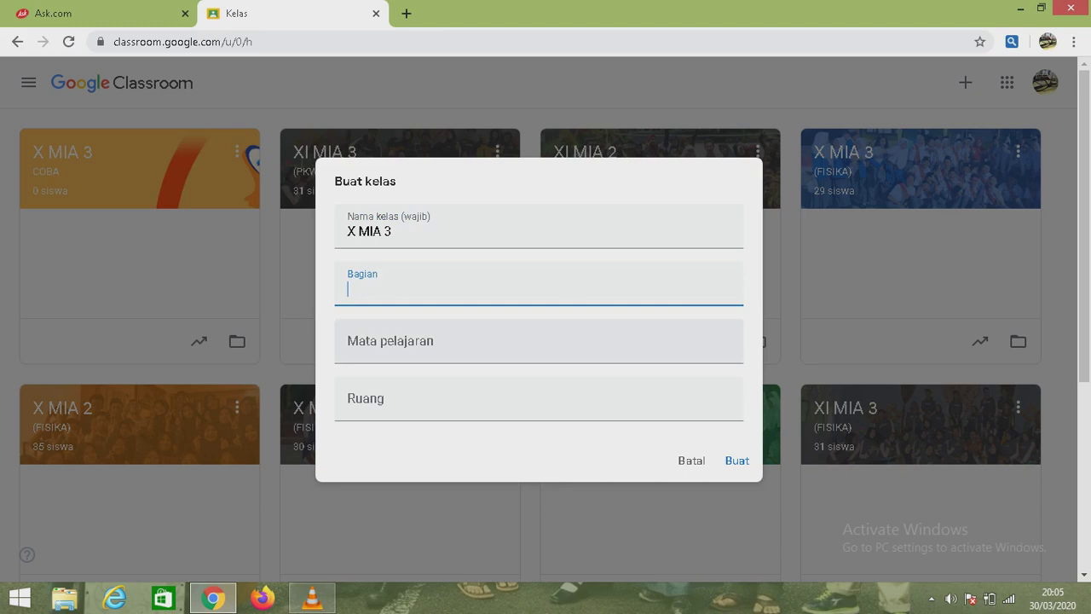
left_click(390, 342)
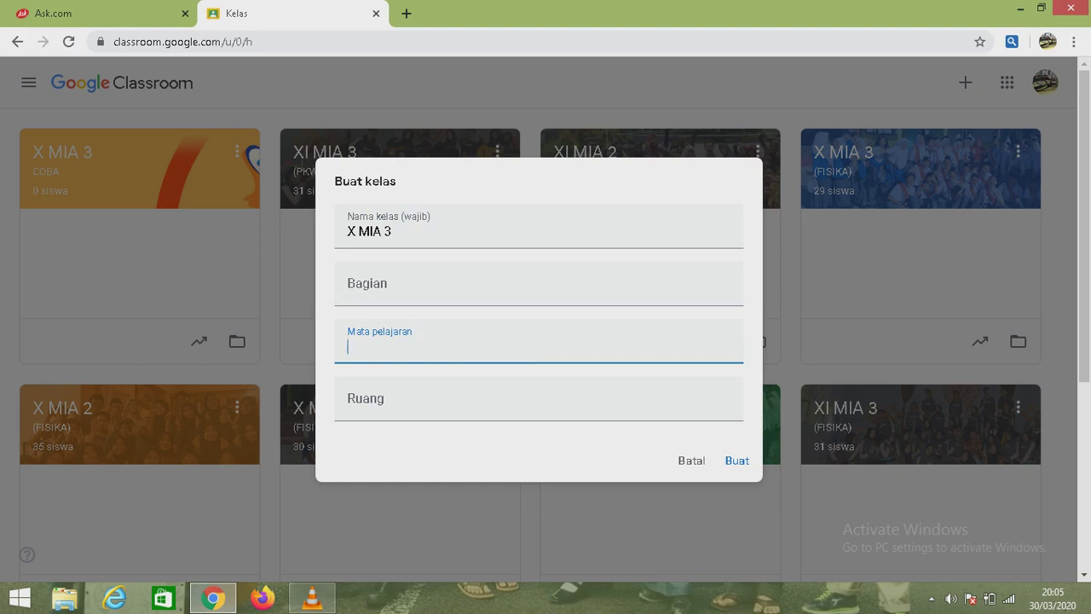
left_click(369, 285)
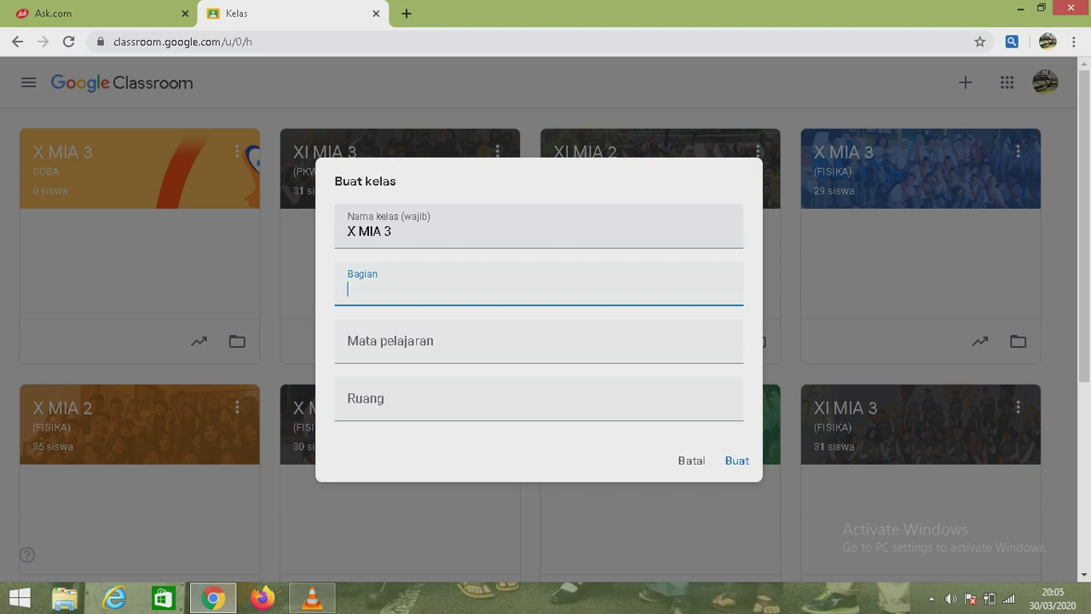
type("Ekonomi")
key("Tab")
type("Eko")
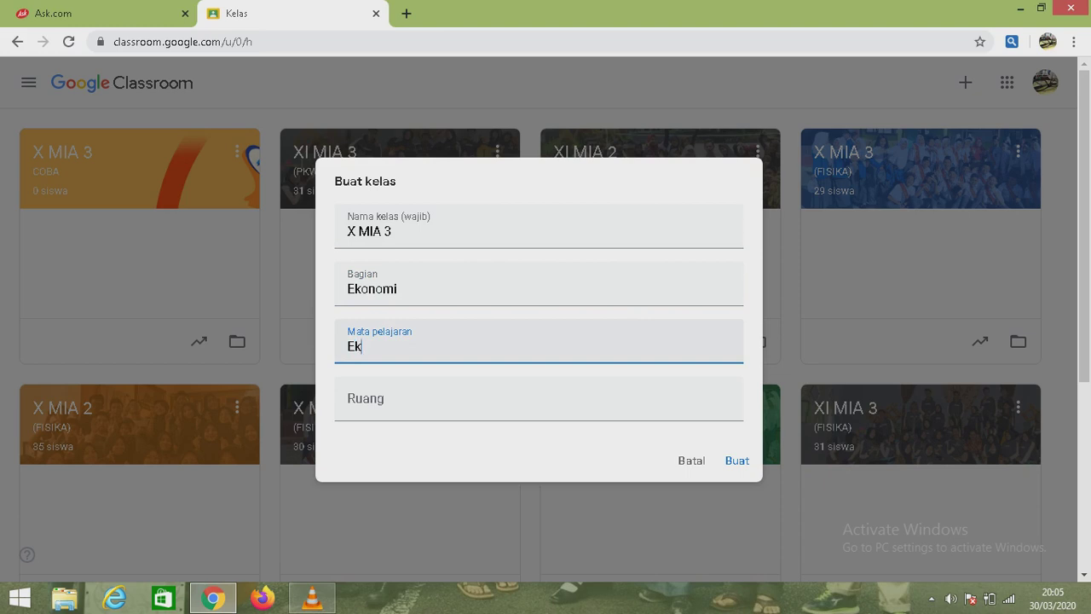
type("nomi")
left_click(737, 460)
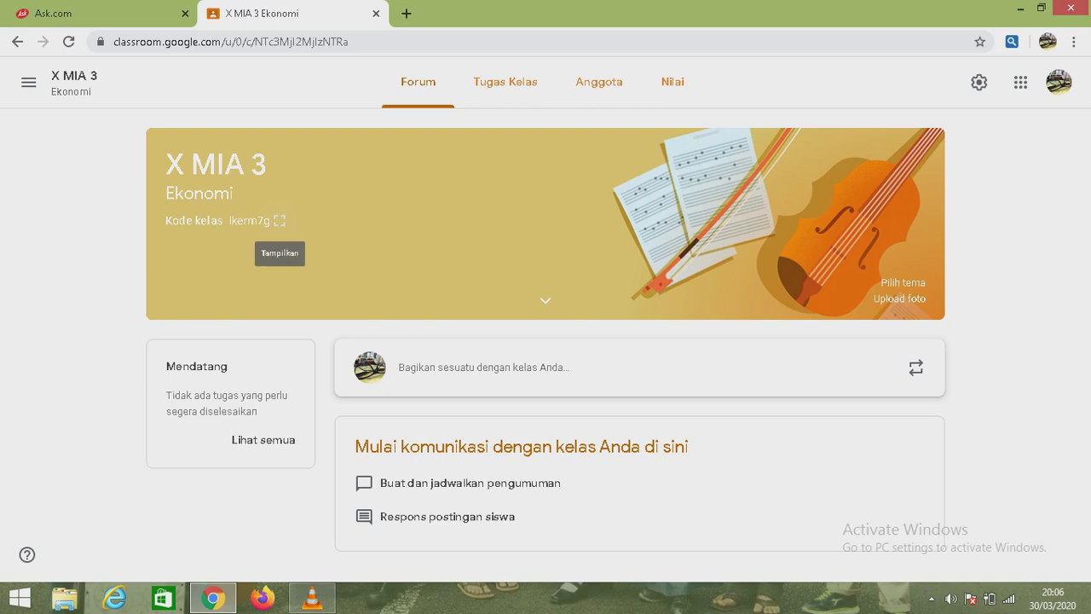
left_click(280, 220)
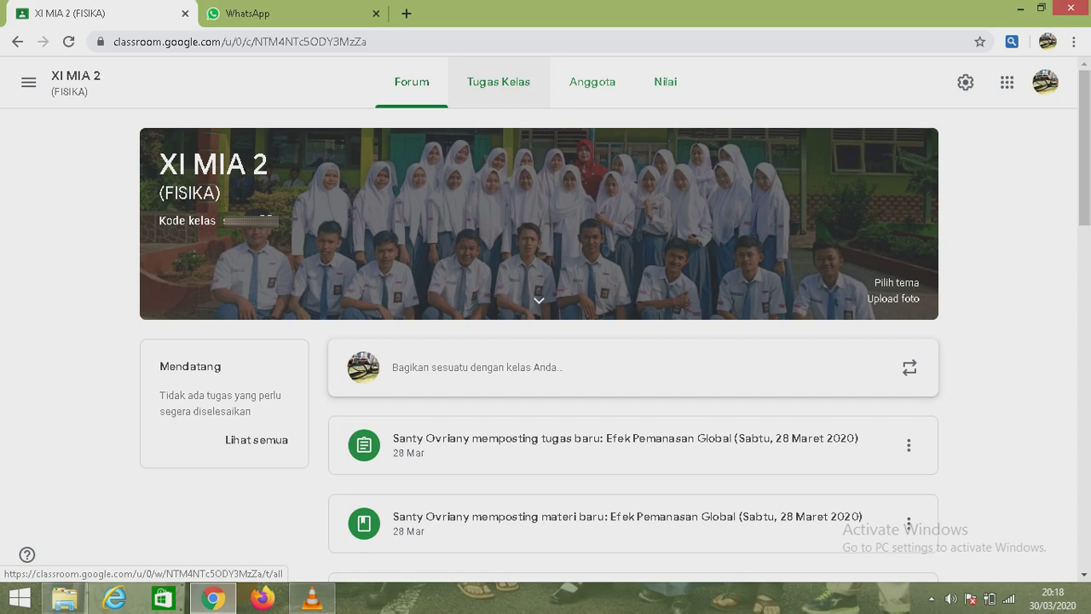
Start a new material post in the XI MIA 2 (FISIKA) classwork titled "Hubungan antara Cuaca Ekstrem dengan COVID-19".
left_click(499, 81)
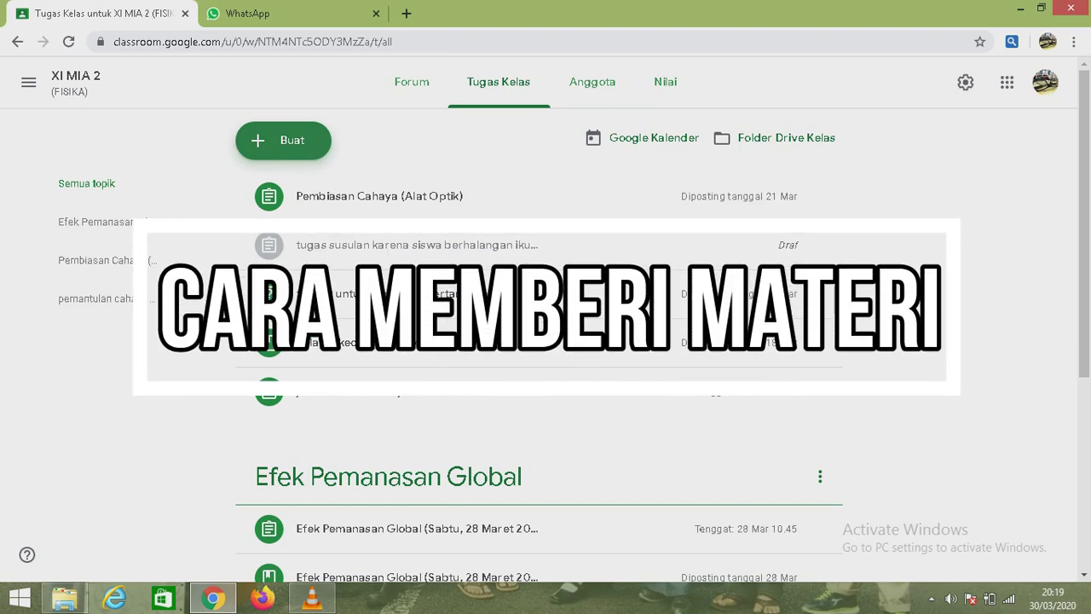
left_click(283, 140)
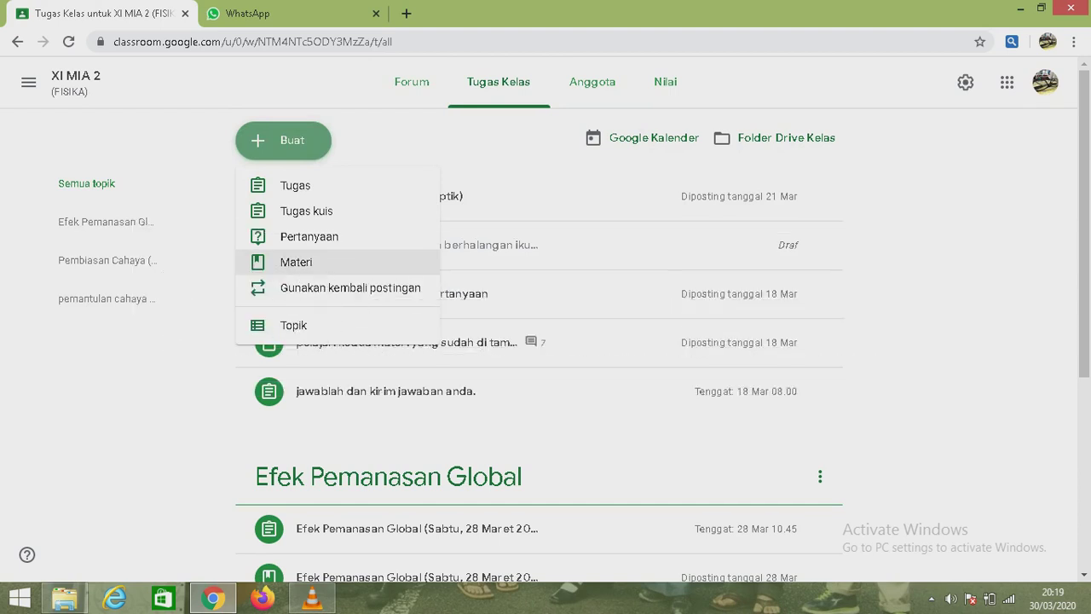
left_click(295, 261)
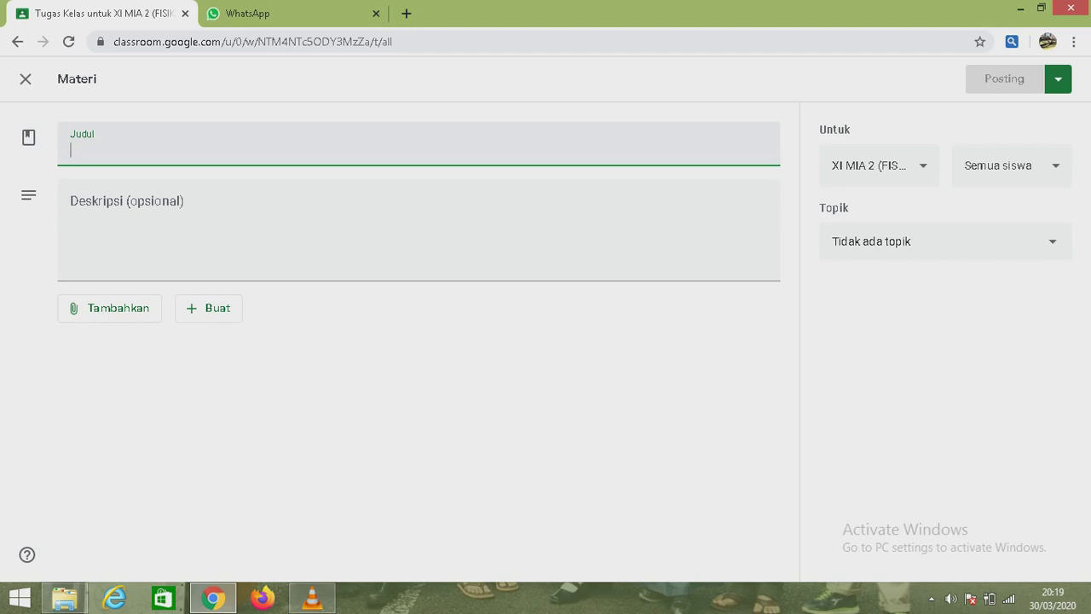
type("Hu")
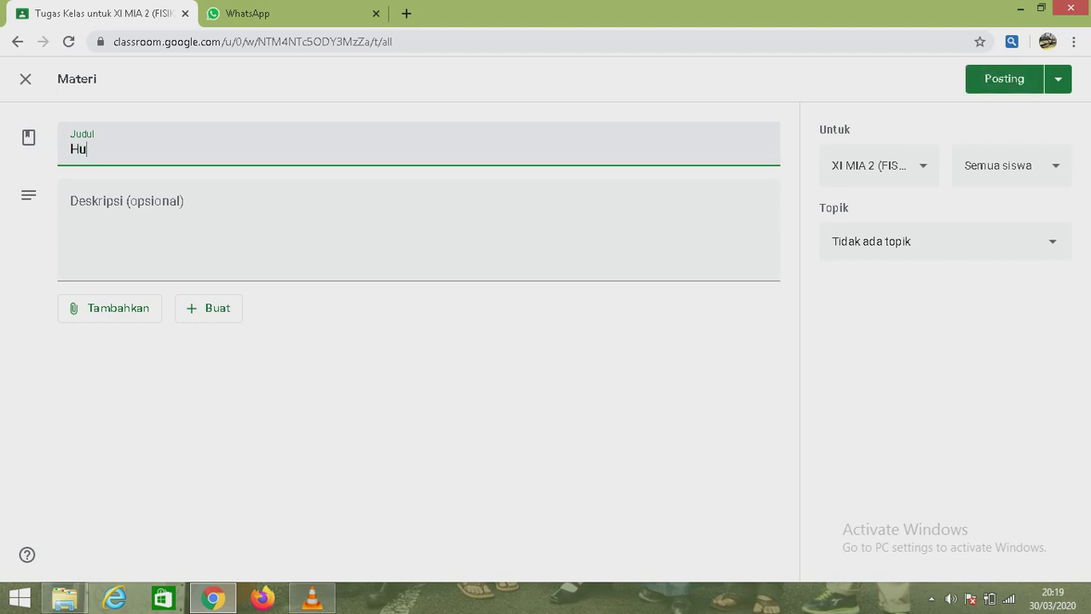
type("bungan ")
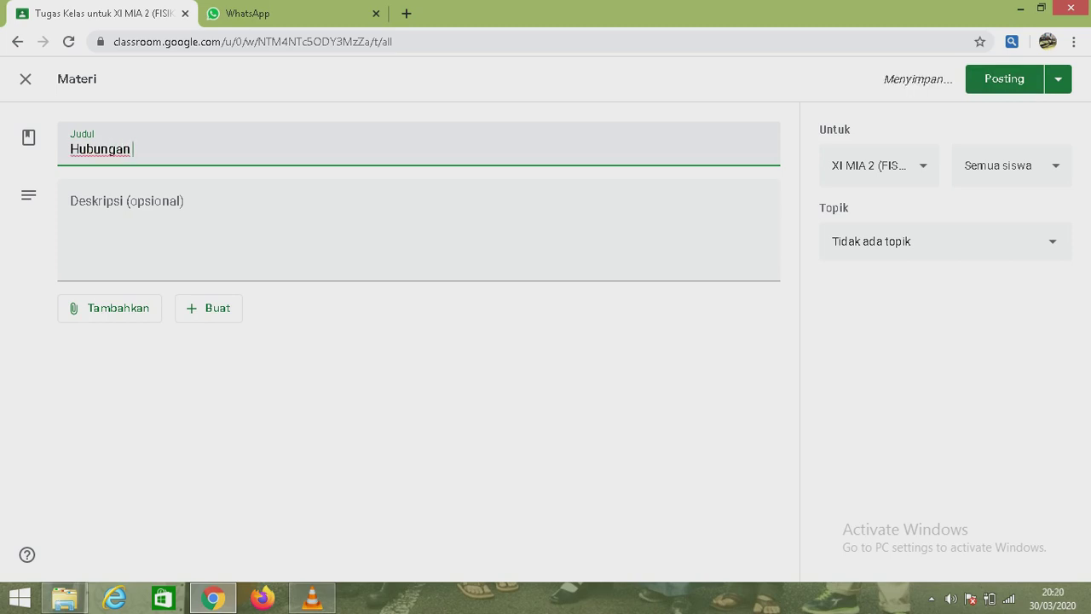
type("antara")
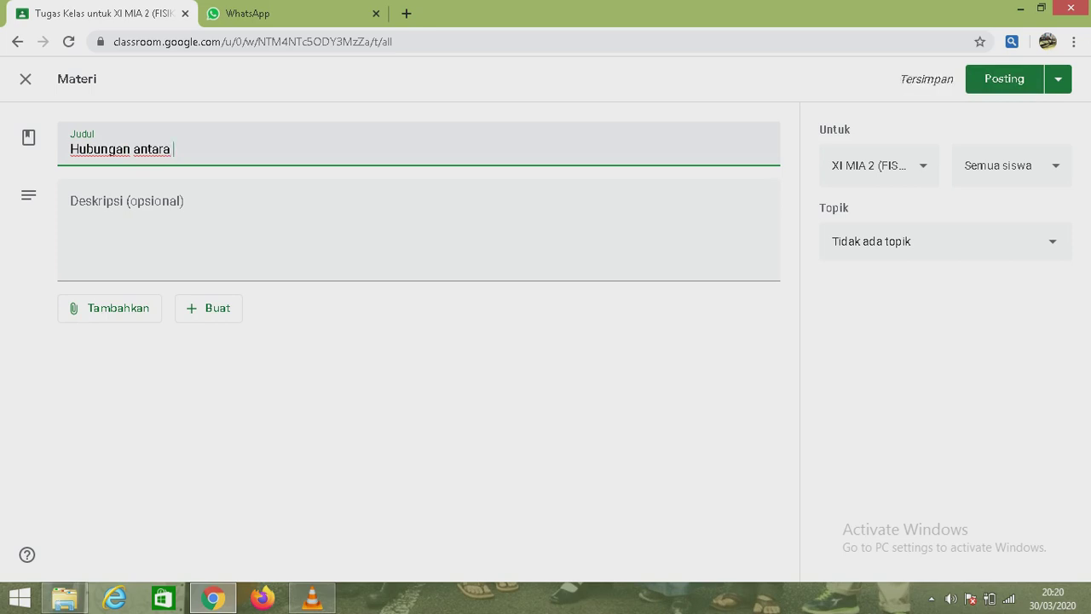
type(" Cuaca")
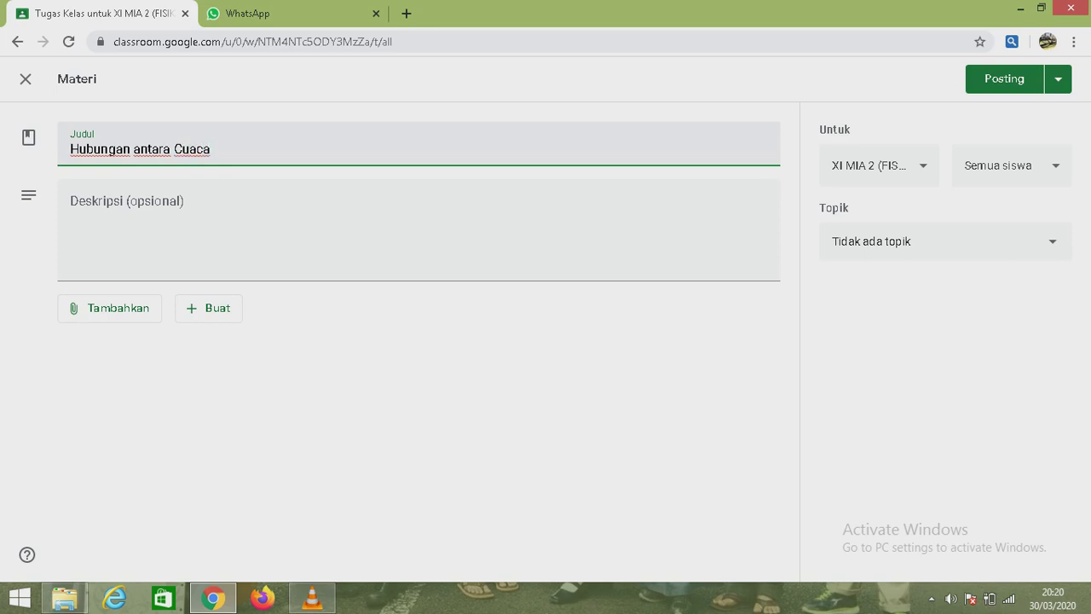
type(" Ekstrem dengan C")
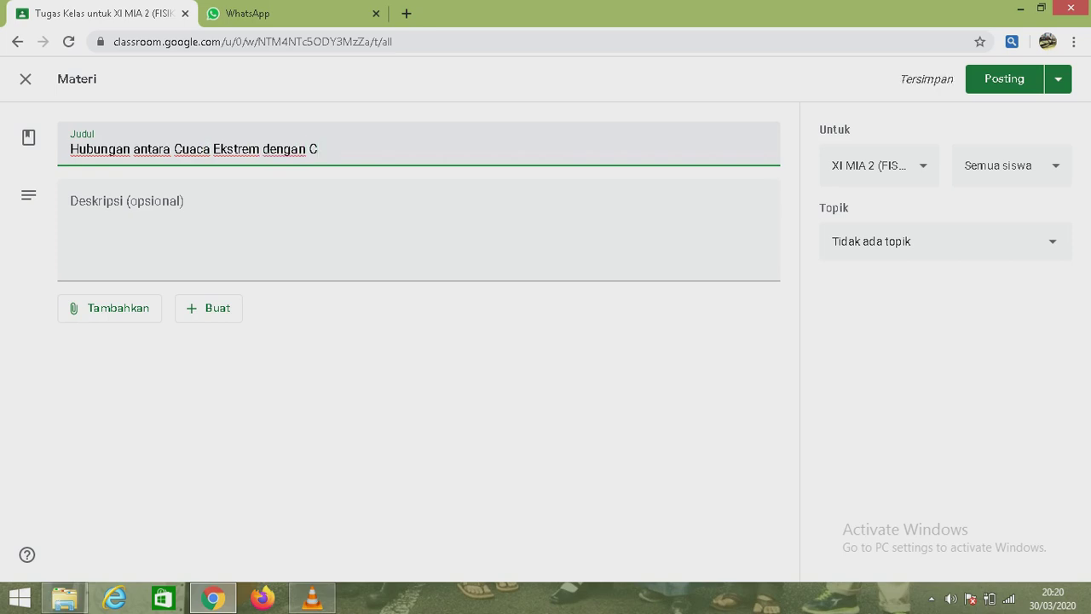
type("OVID")
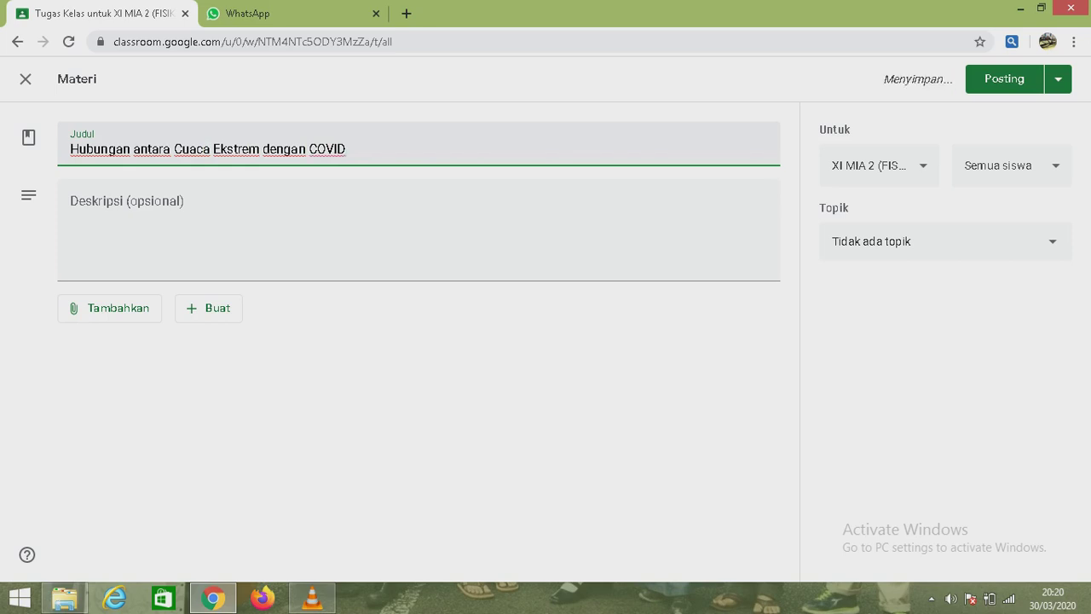
type("-19")
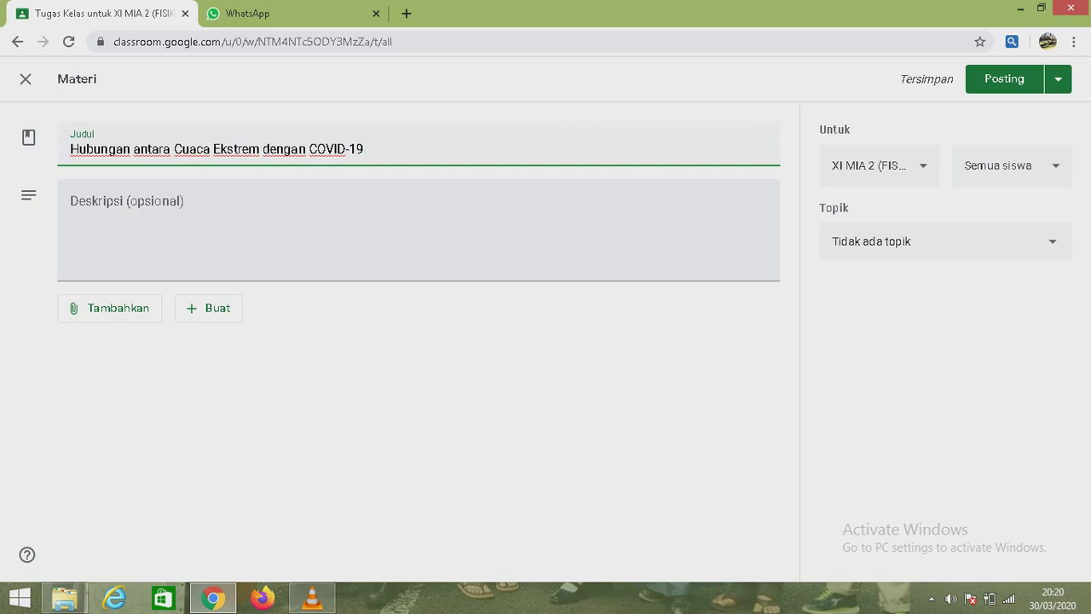
Begin the material's description with "Bacalah materi pada link yang sudah di lampirkan dibawah ini.".
key("Tab")
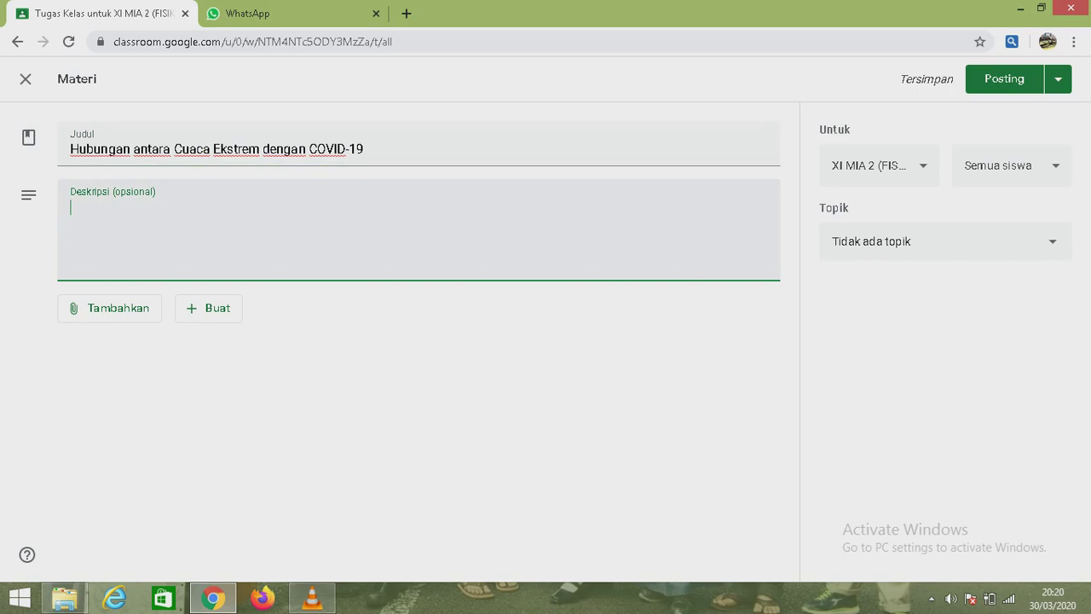
type("Bacalah")
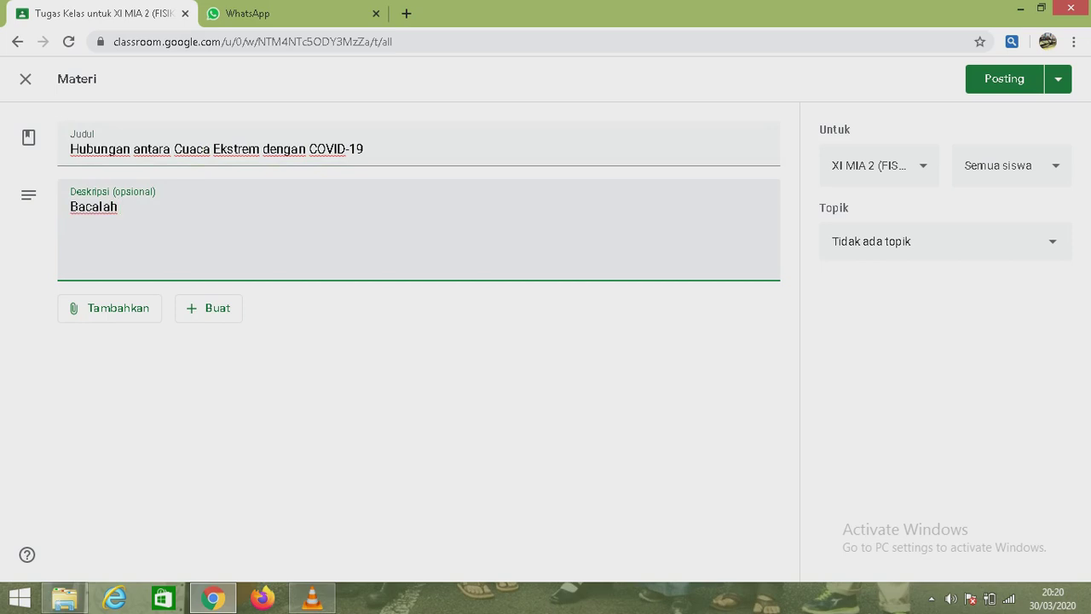
type(" materi pada l")
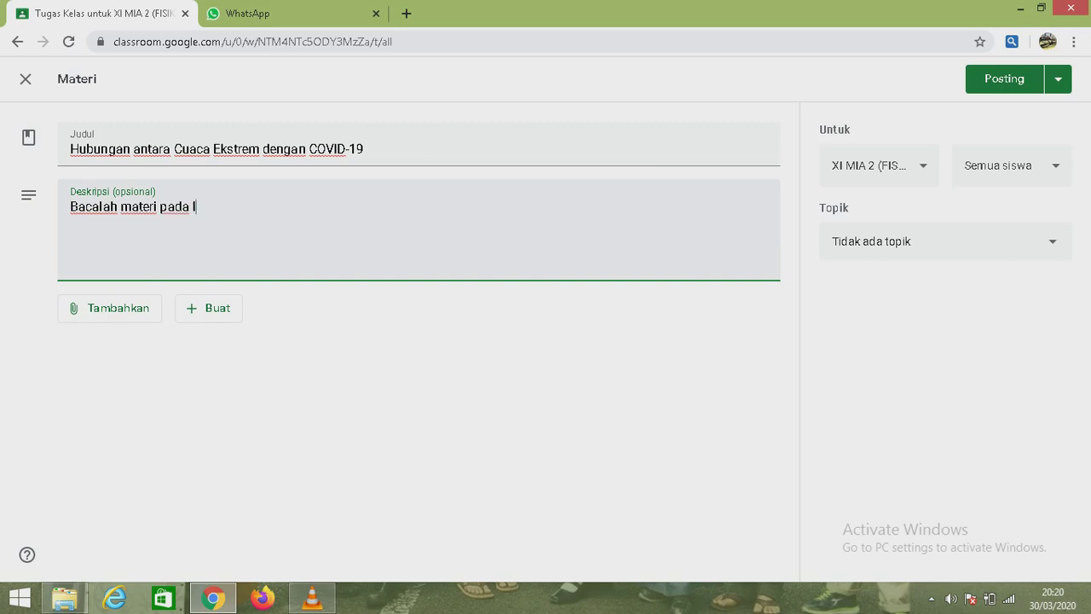
type("ink yang sudah ")
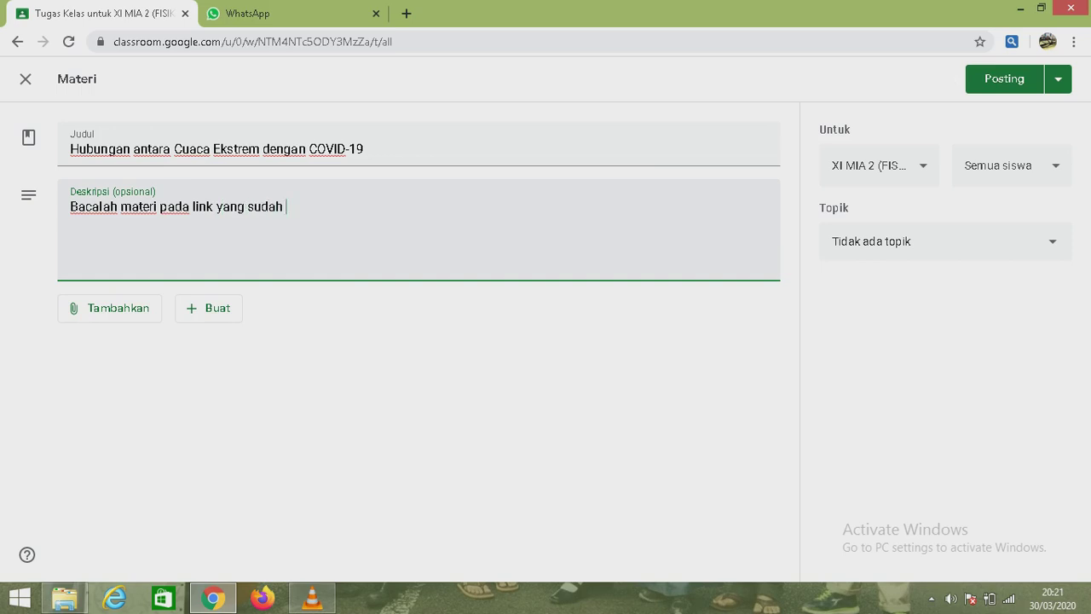
type("di lampirka")
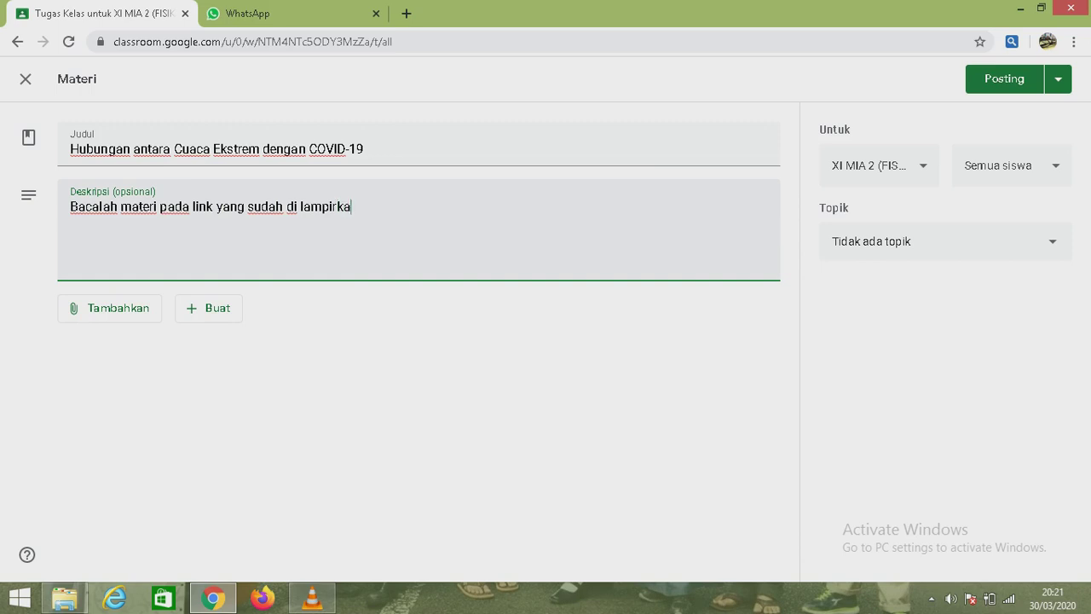
type("n dibawah ini.")
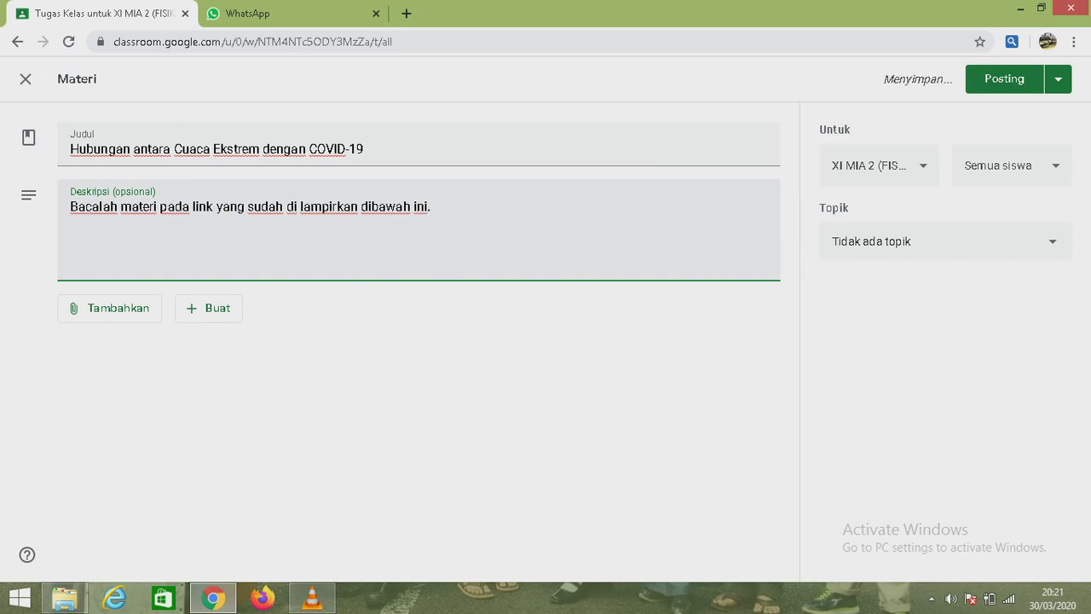
Continue the description with "Sebelum anda menjawab soal atau mengerjakan tugas, jangan lupa baca petunjuk mengerjakan Tugas terlebih dahulu.".
type("Sebelum anda menjawa")
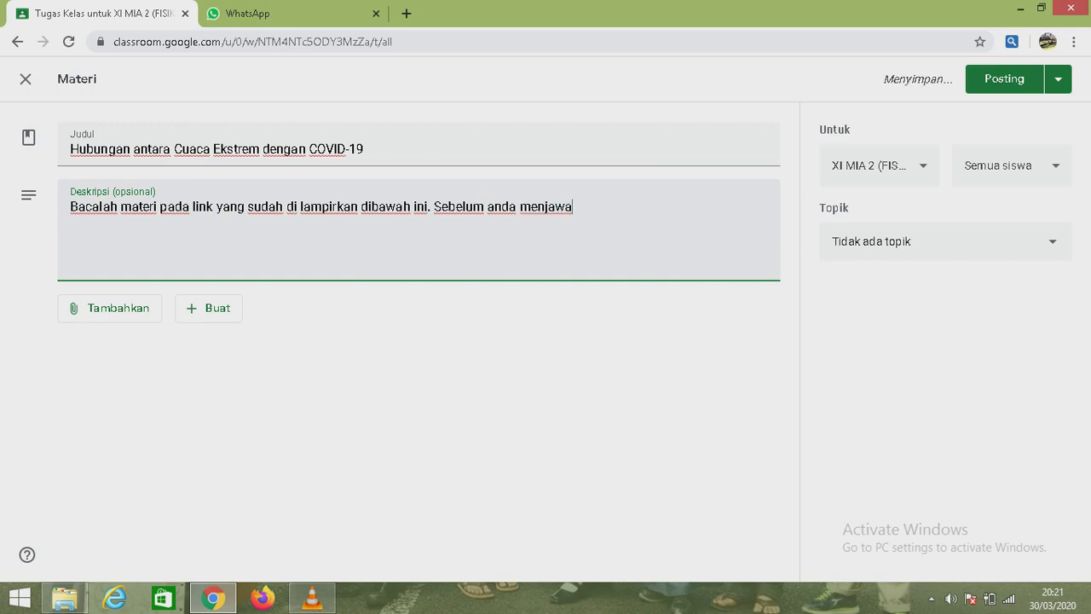
type("b soal atau")
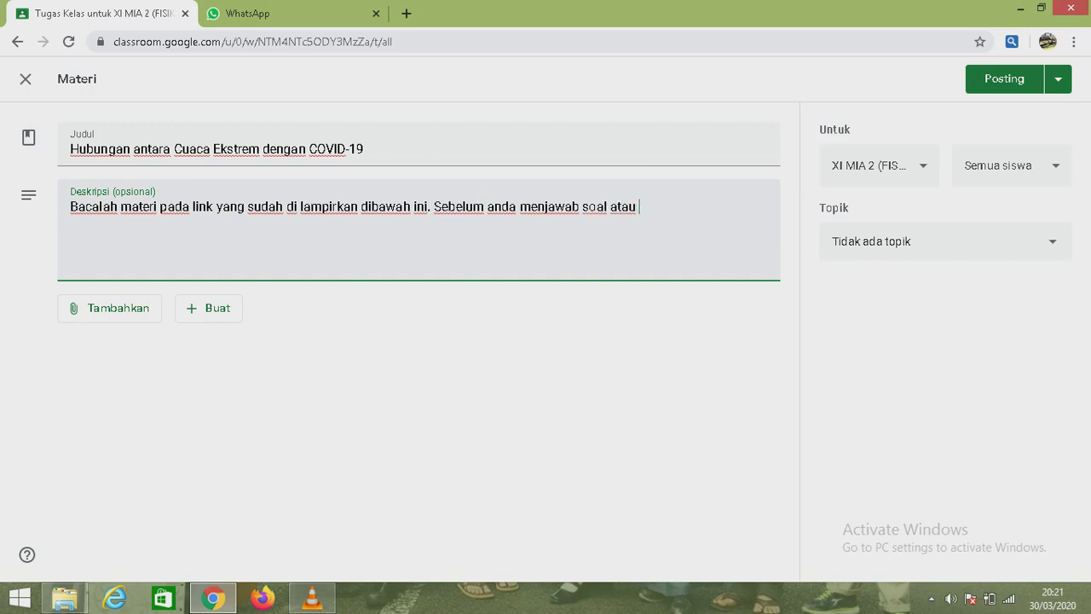
type(" mengerjakan ")
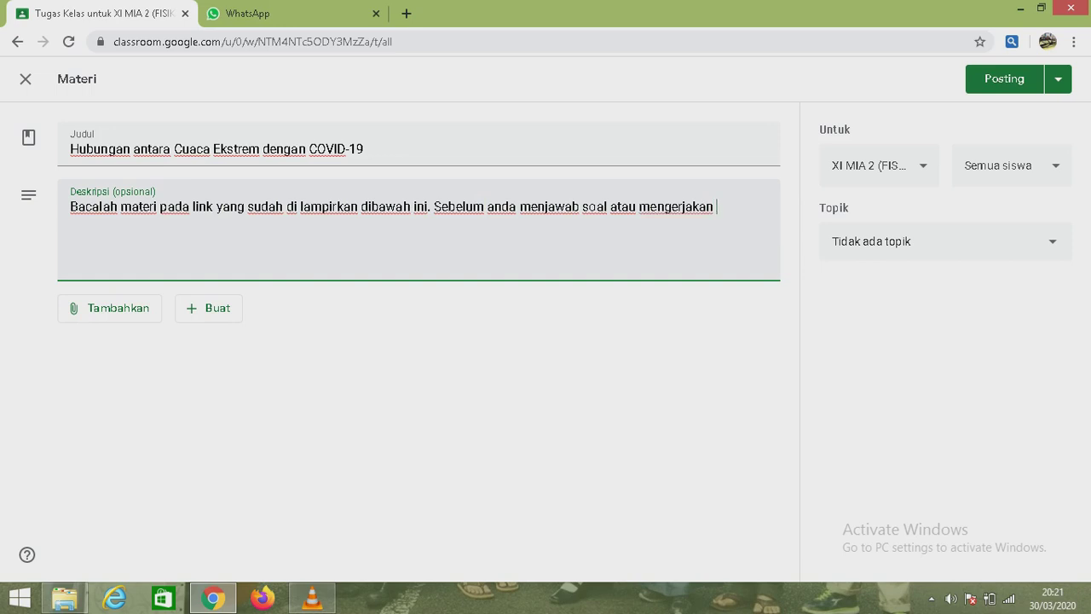
type("tugas, jangan l")
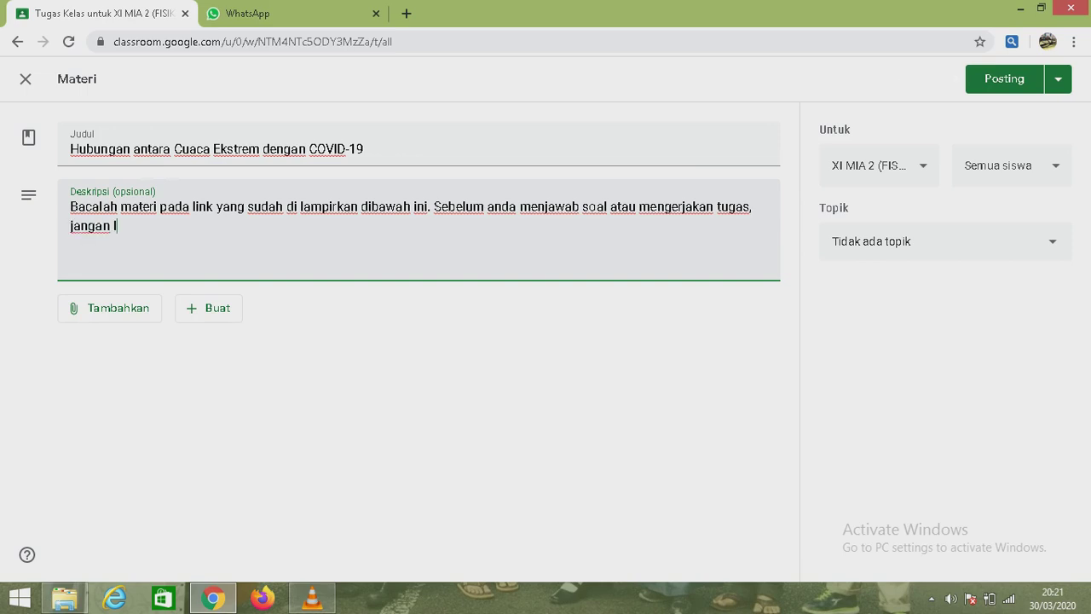
type("upa baca petun")
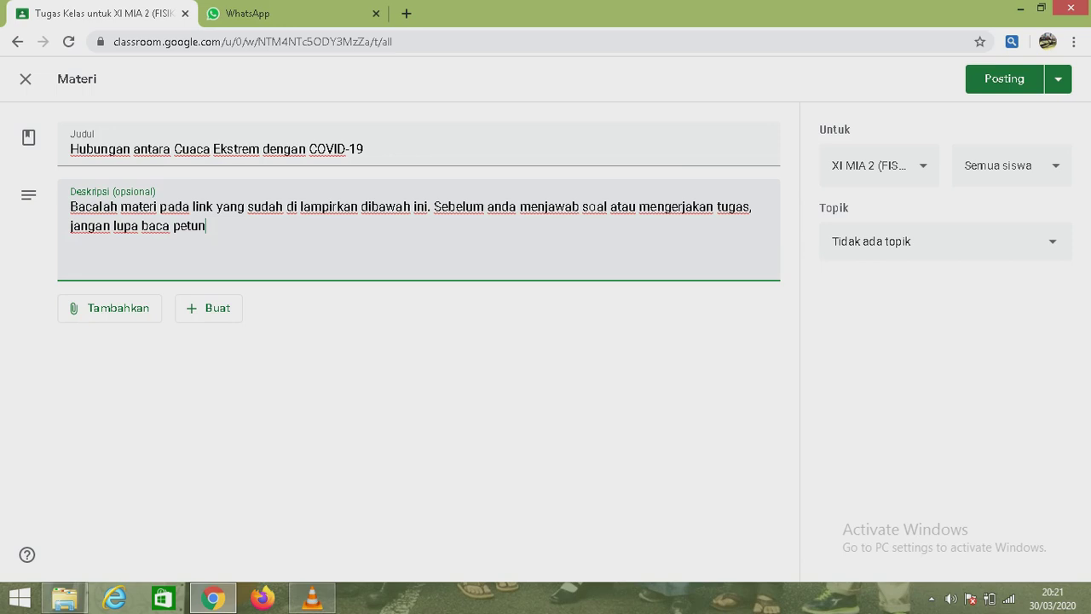
type("juk mengerjakan")
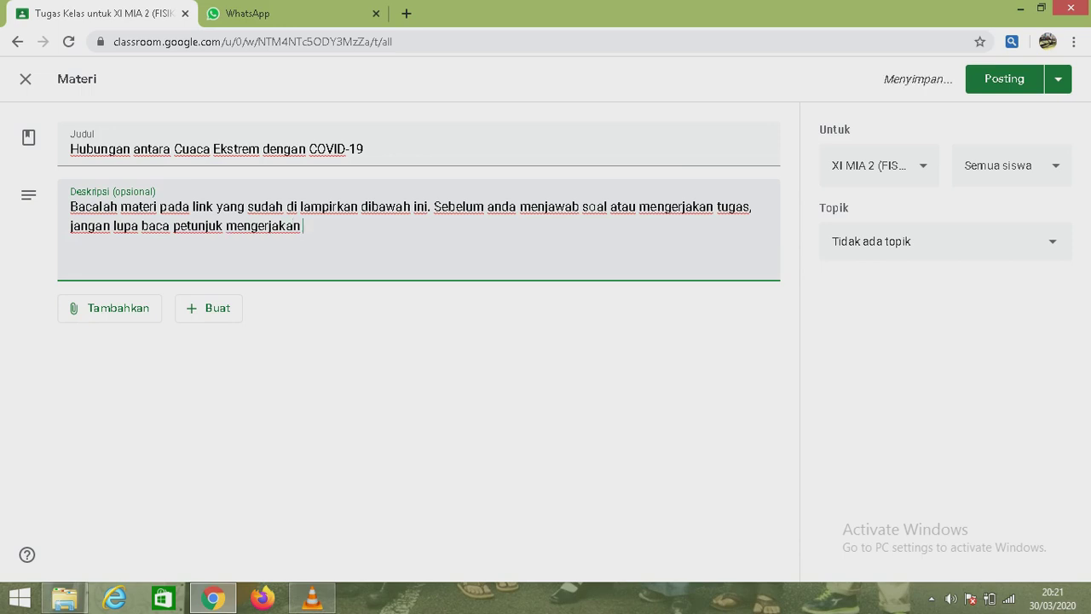
type(" Tugas ")
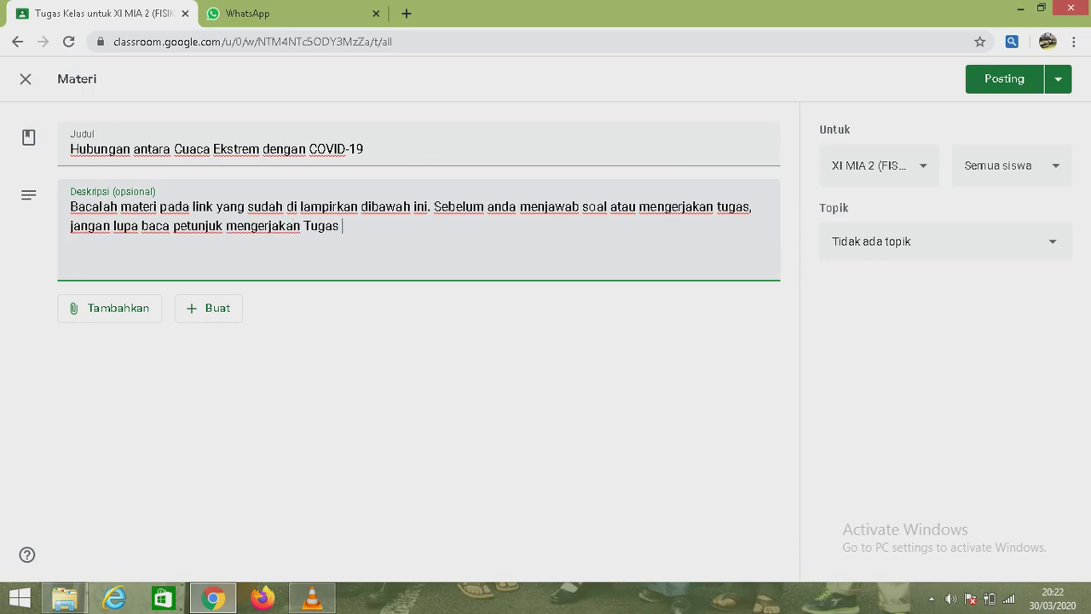
type("terlebih dahuk")
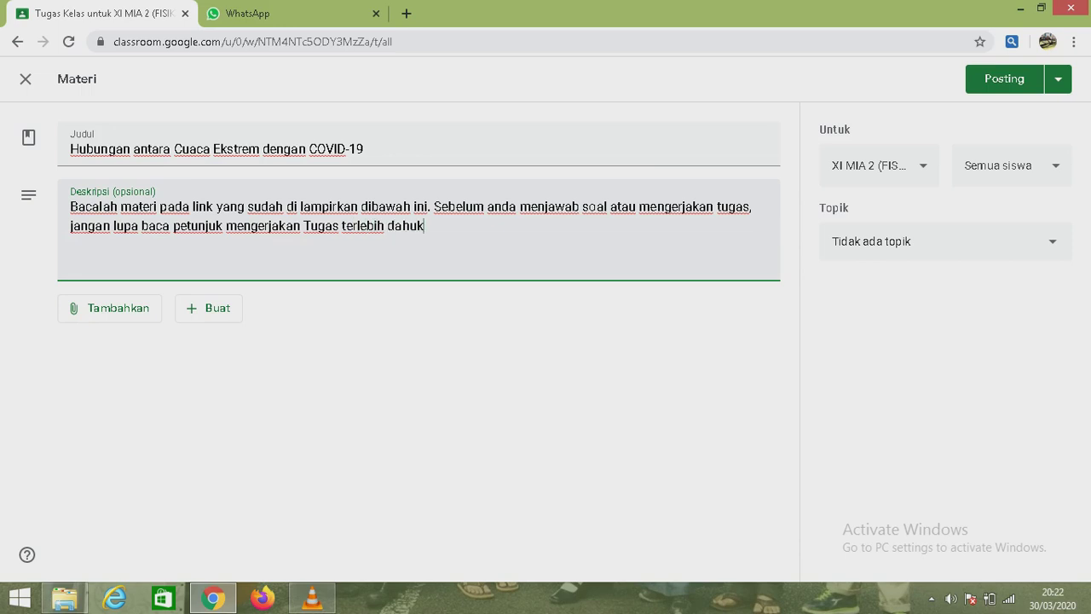
key("BackSpace")
type("lu.")
Start attaching a YouTube video to the material and copy the "CUACA PANAS" video's link address from the WhatsApp chat.
left_click(209, 309)
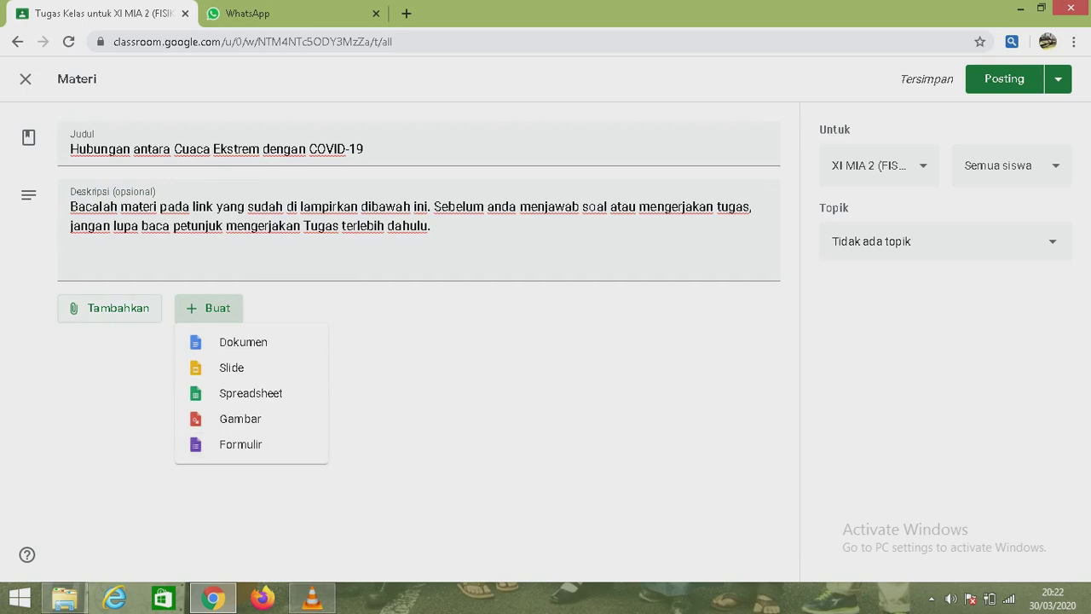
left_click(109, 309)
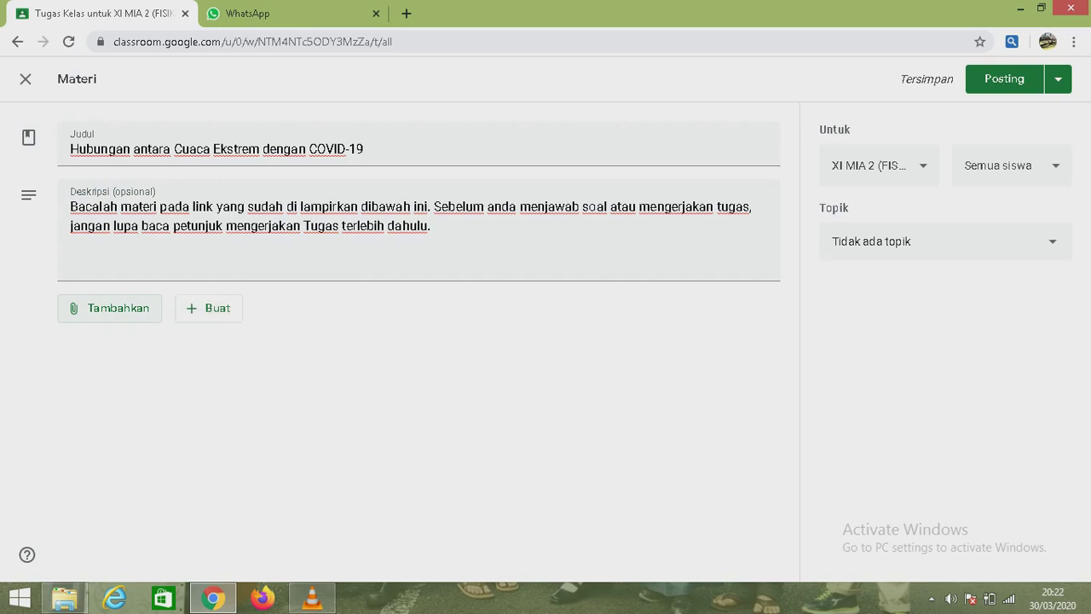
left_click(109, 308)
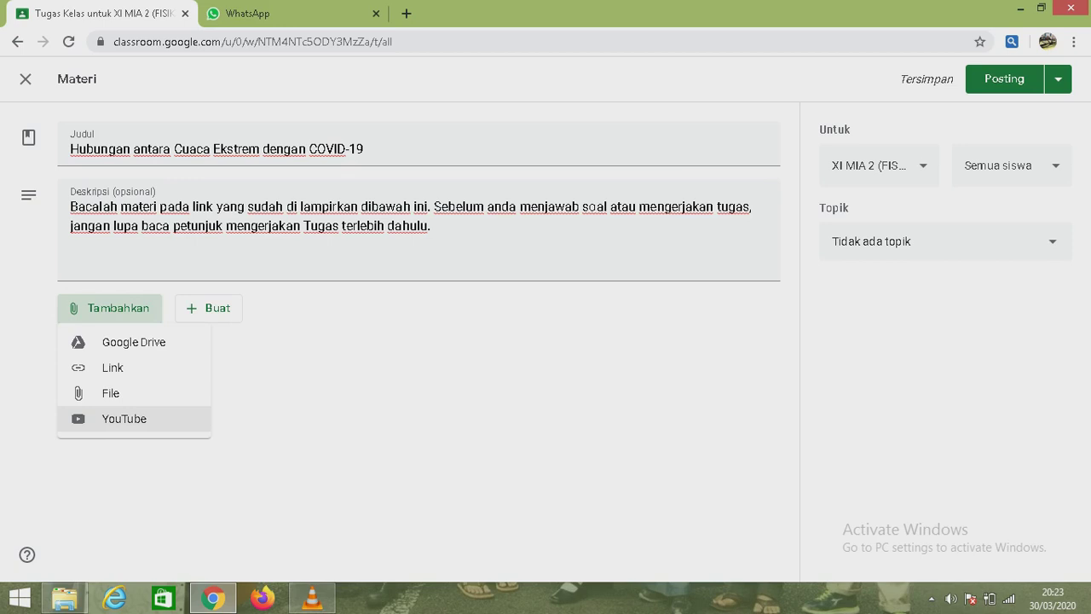
left_click(124, 418)
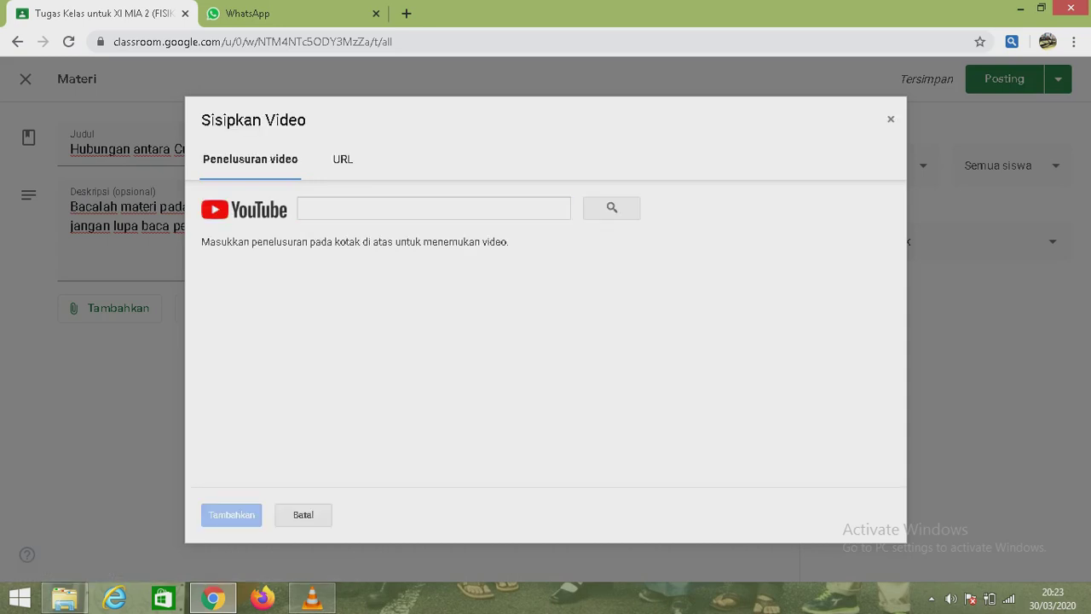
left_click(277, 13)
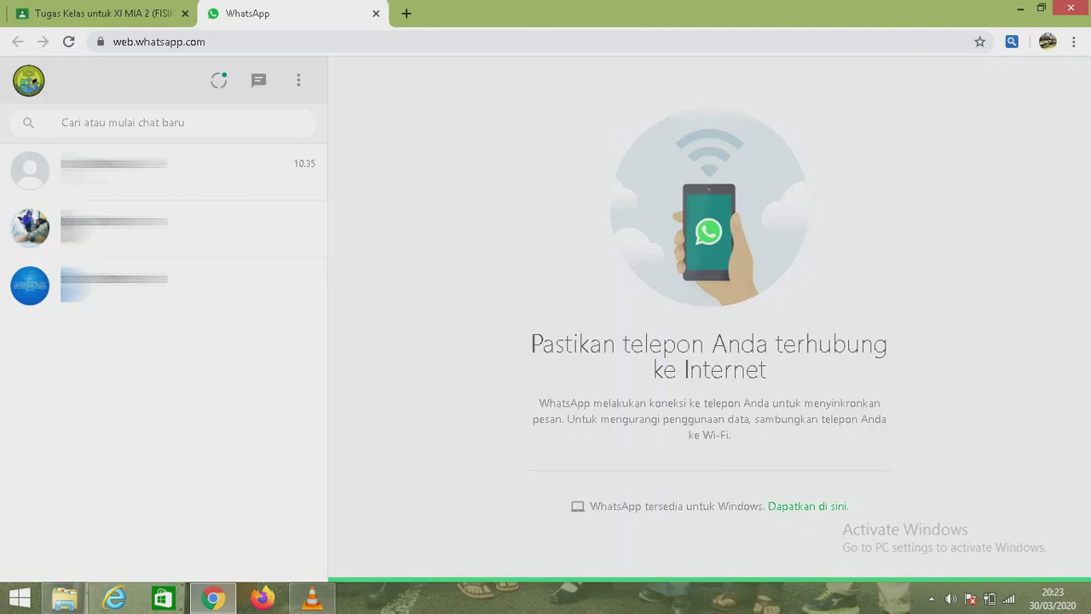
left_click(170, 228)
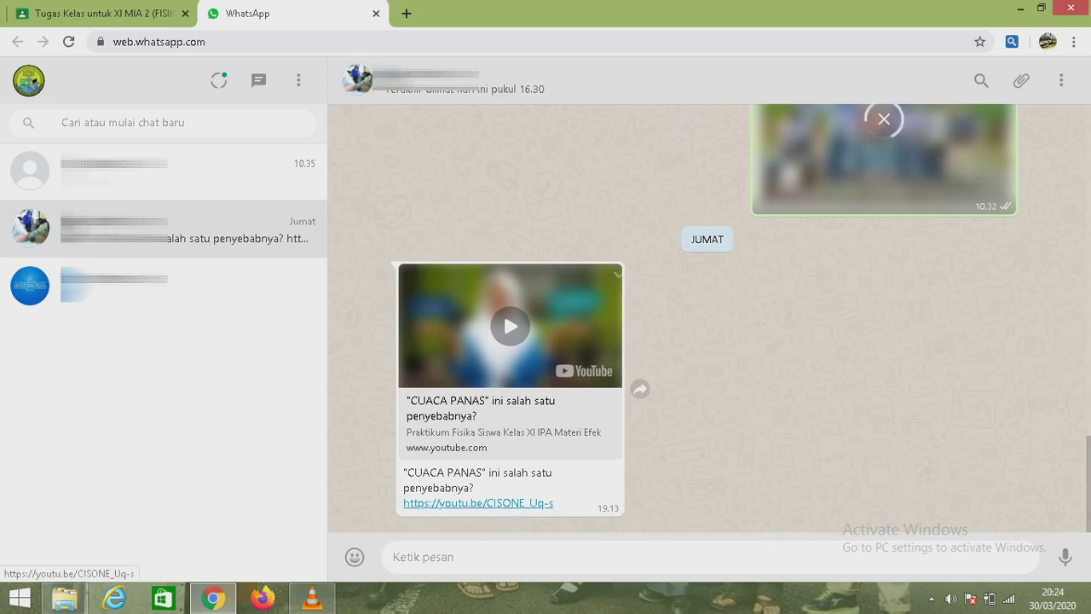
right_click(460, 503)
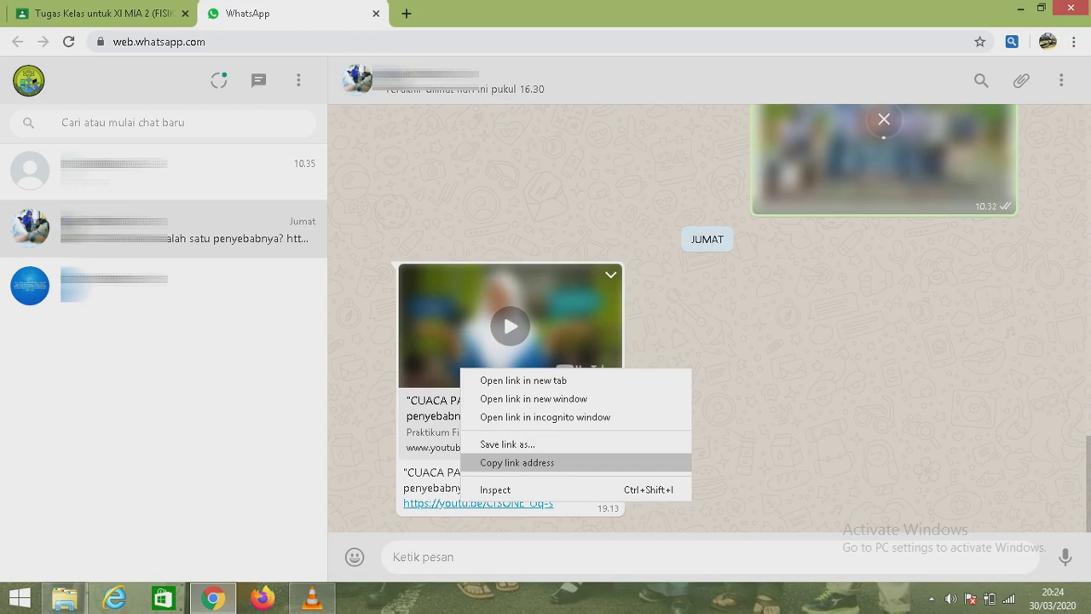
left_click(518, 462)
Back in Google Classroom, find the YouTube video by the copied link and attach "CUACA PANAS" ini salah satu penyebabnya? to the material.
left_click(103, 14)
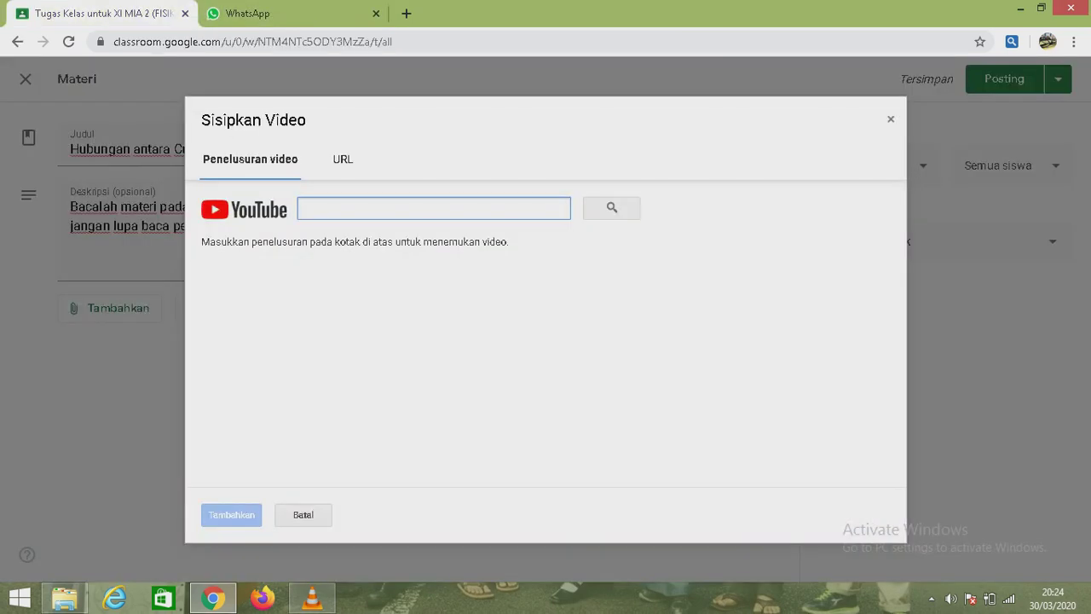
right_click(351, 217)
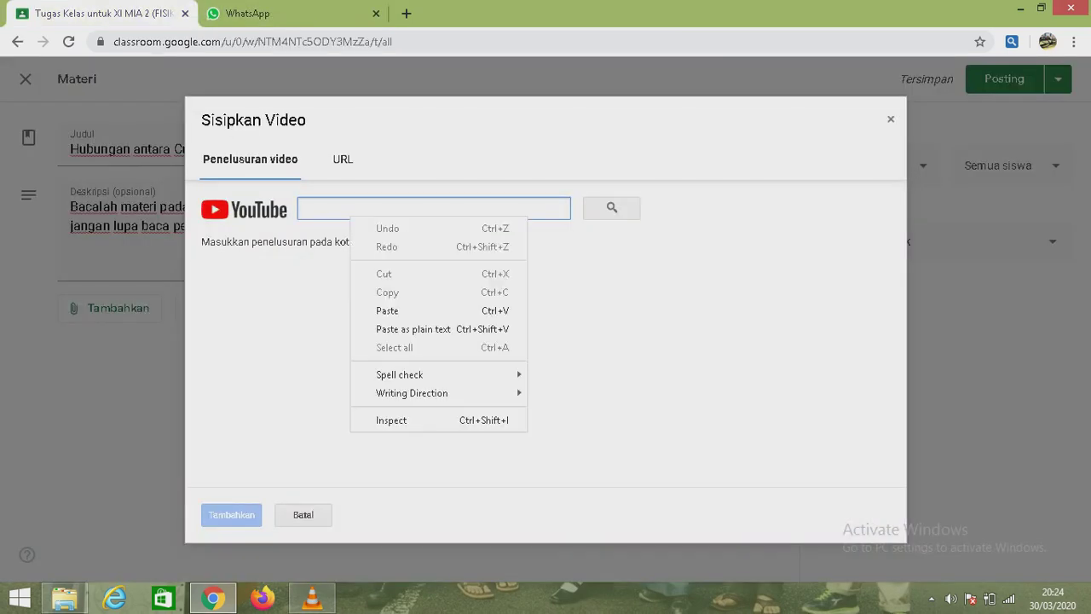
left_click(388, 311)
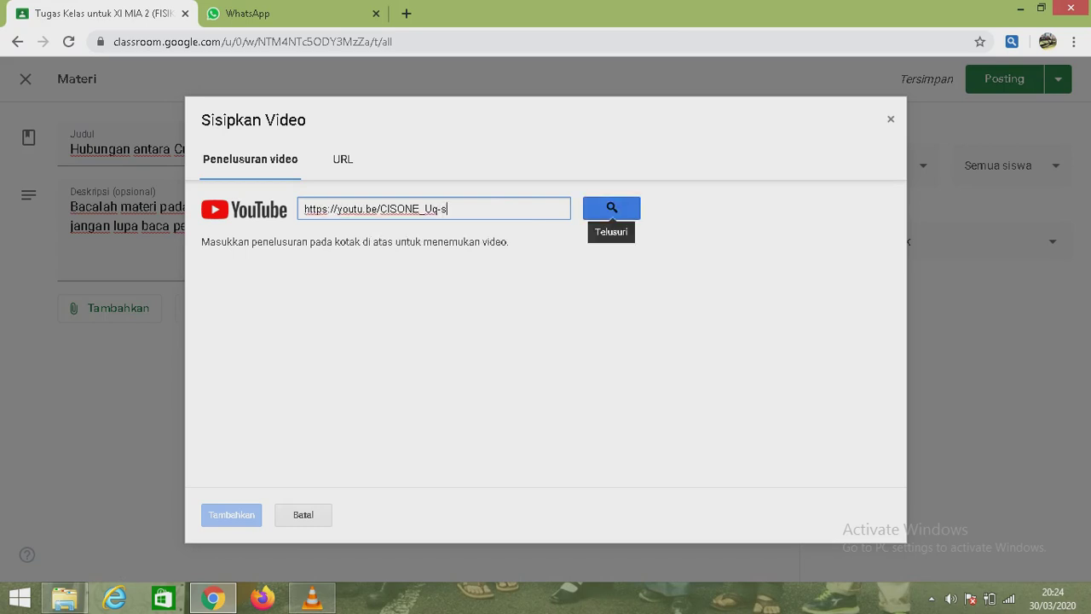
left_click(611, 208)
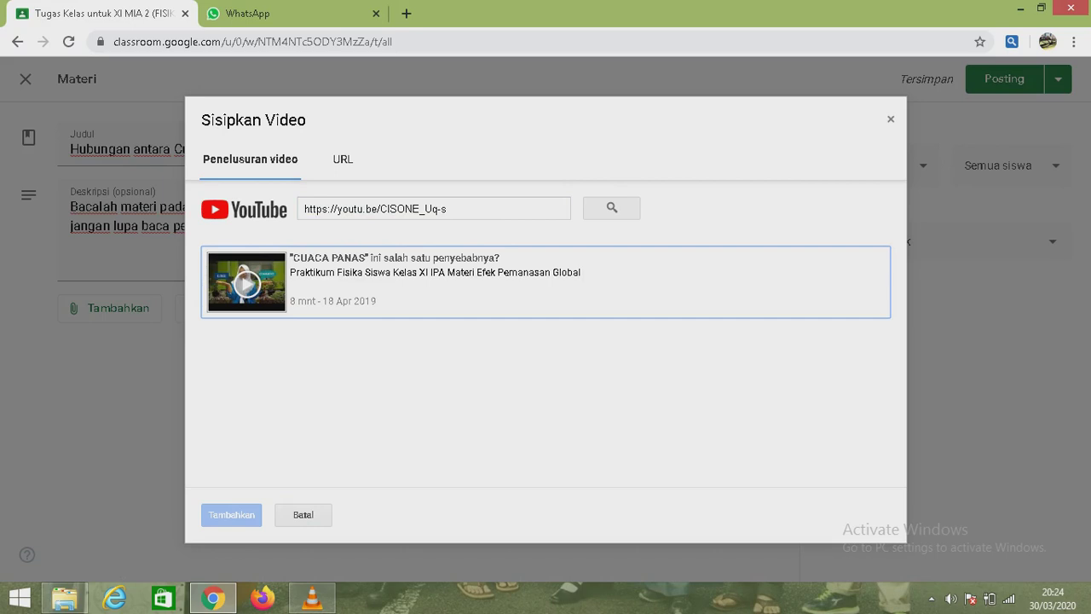
left_click(477, 282)
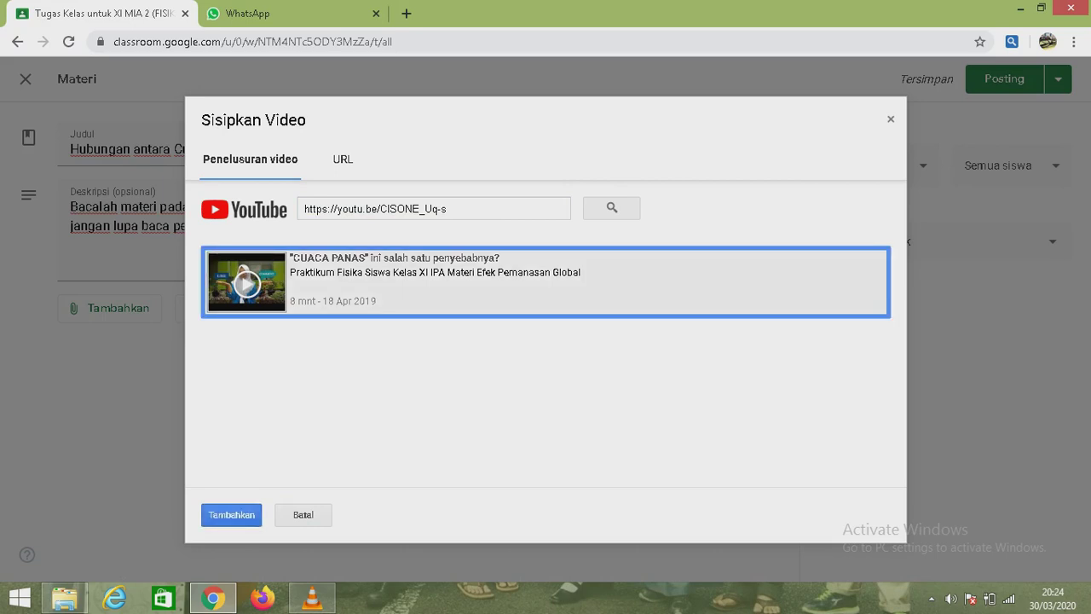
left_click(231, 514)
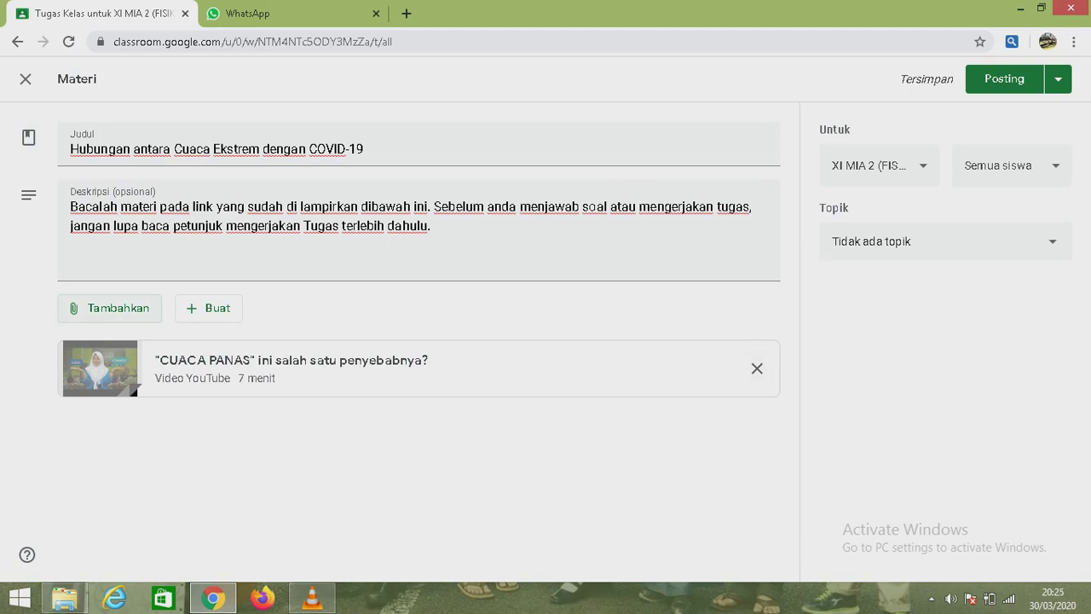
Start adding a link to the material and copy the link address of KTI Pemanasan Global (Komplit).pdf from the WhatsApp chat.
left_click(111, 308)
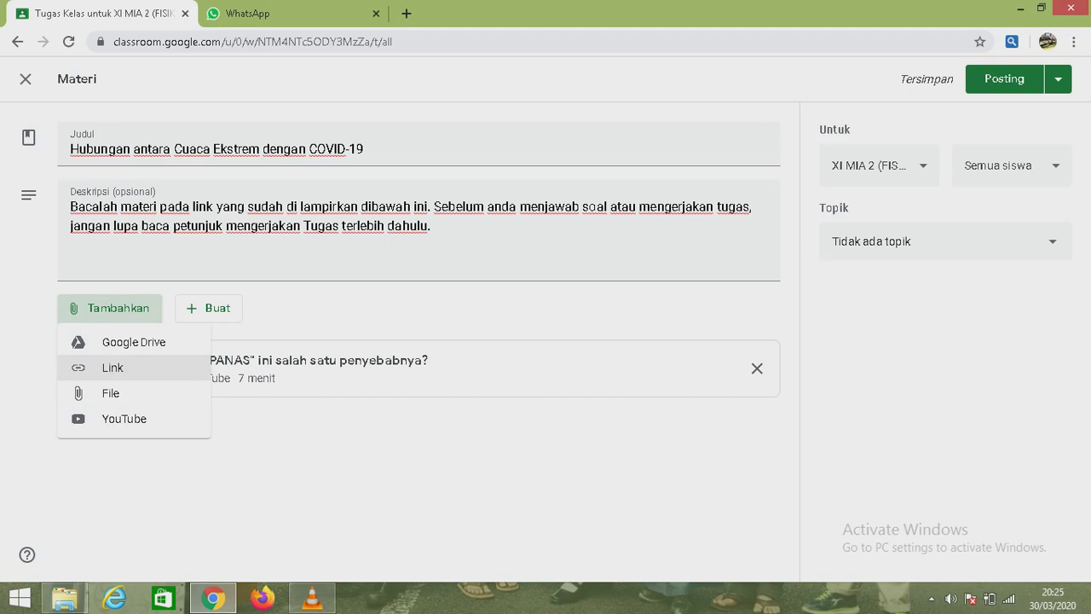
left_click(112, 367)
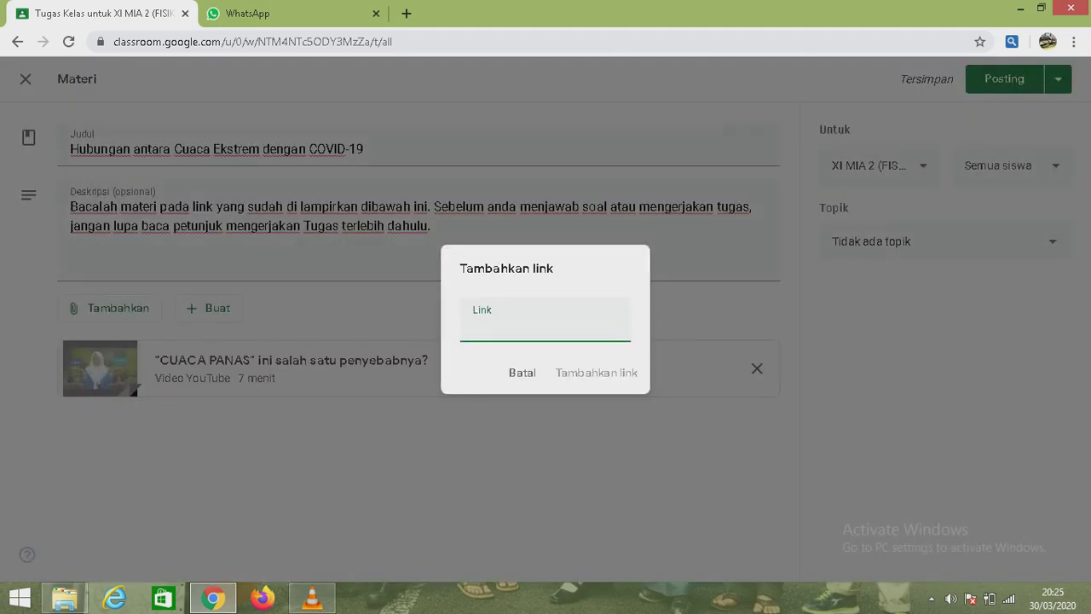
key("ctrl+Tab")
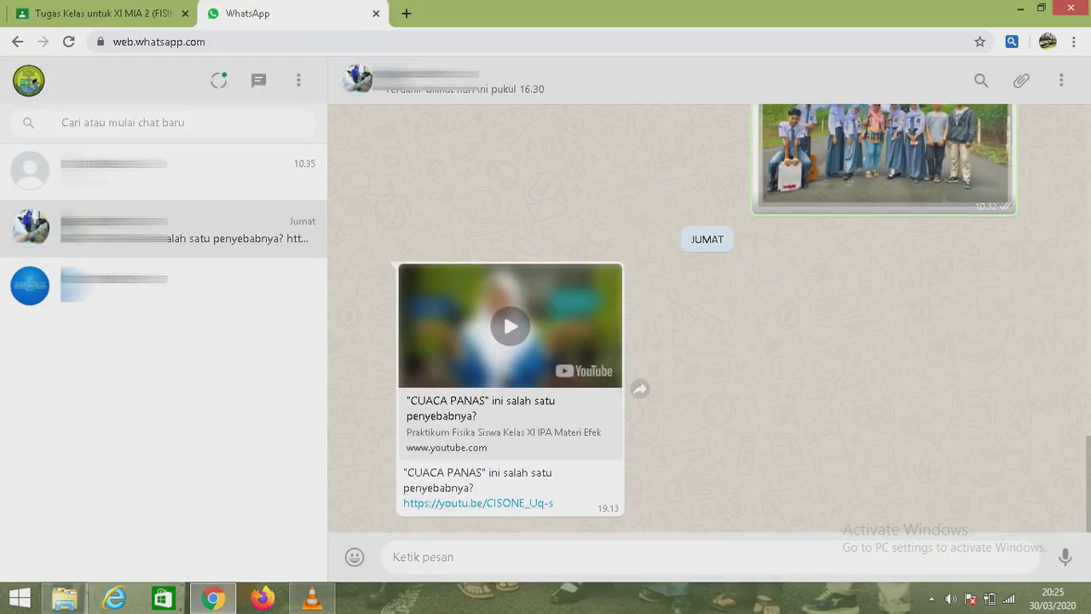
scroll(707, 315, "up", 10)
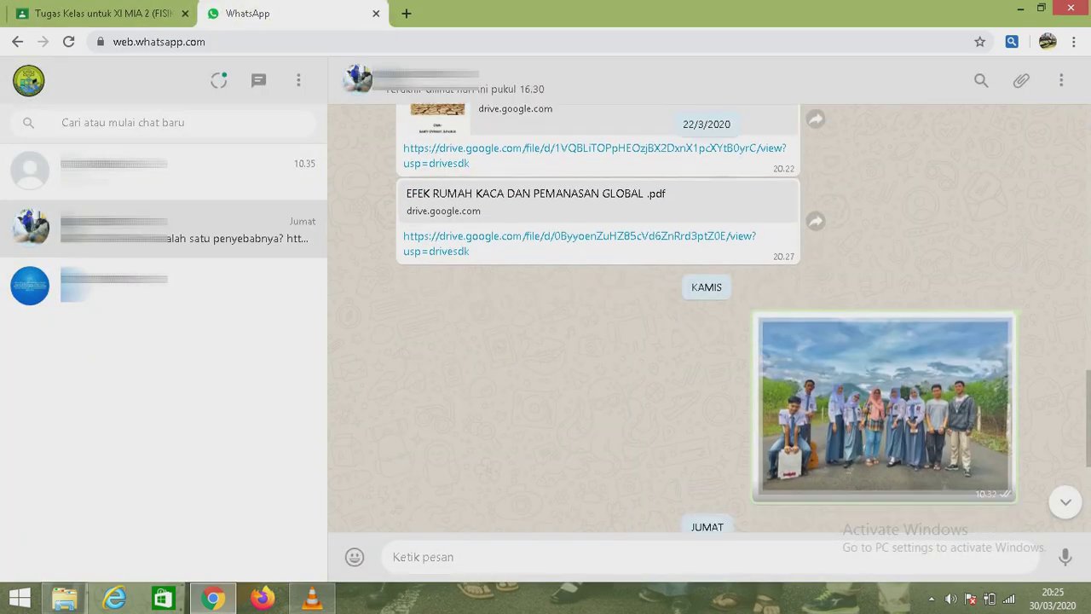
scroll(526, 300, "up", 1)
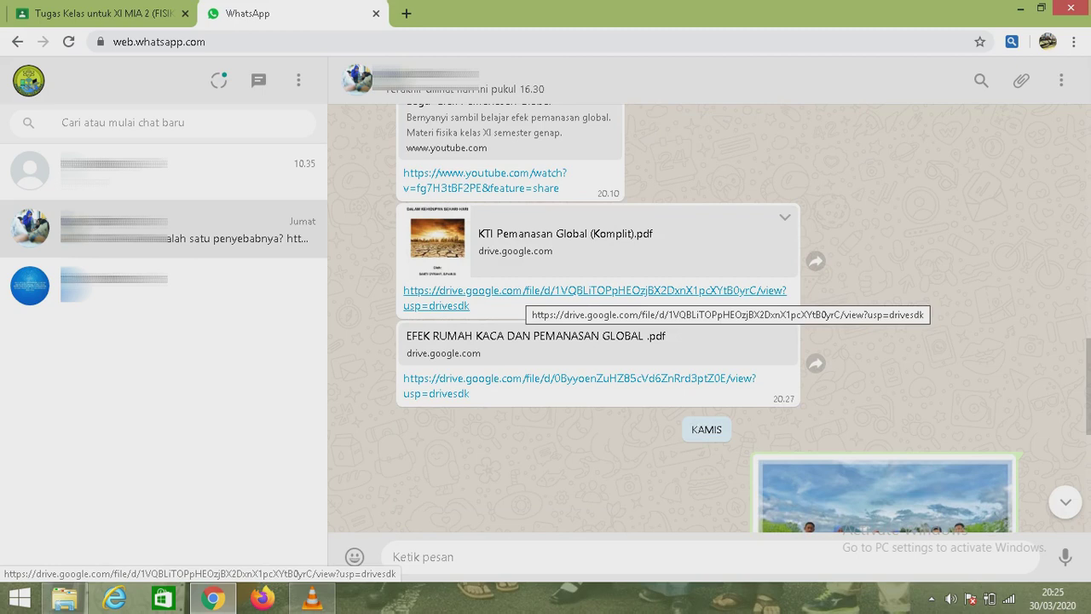
right_click(518, 295)
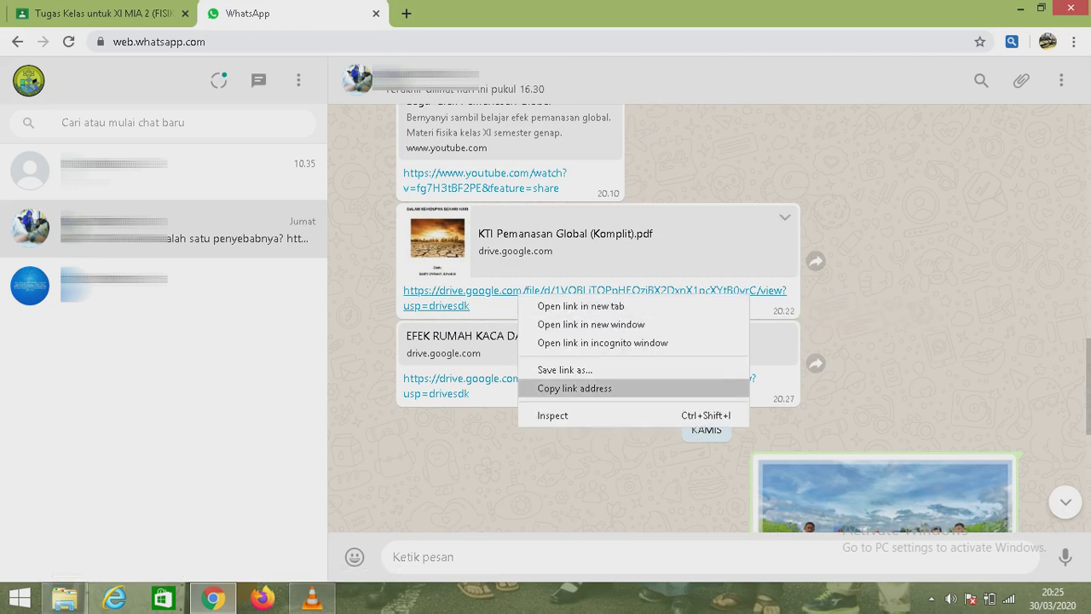
left_click(574, 388)
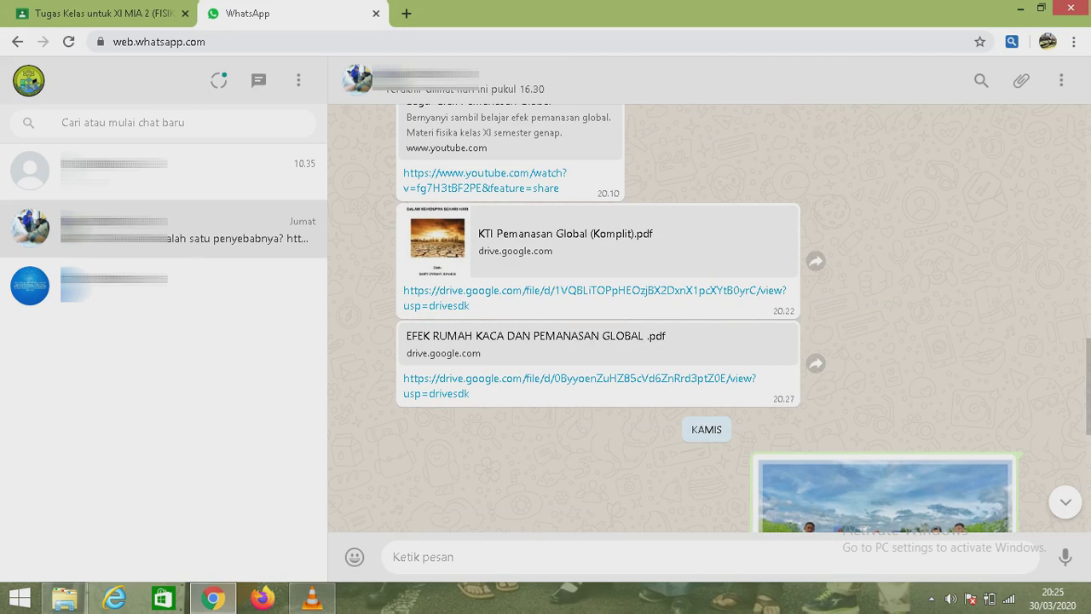
Back in Google Classroom, paste the copied link and attach KTI Pemanasan Global (Komplit).pdf to the material.
left_click(104, 14)
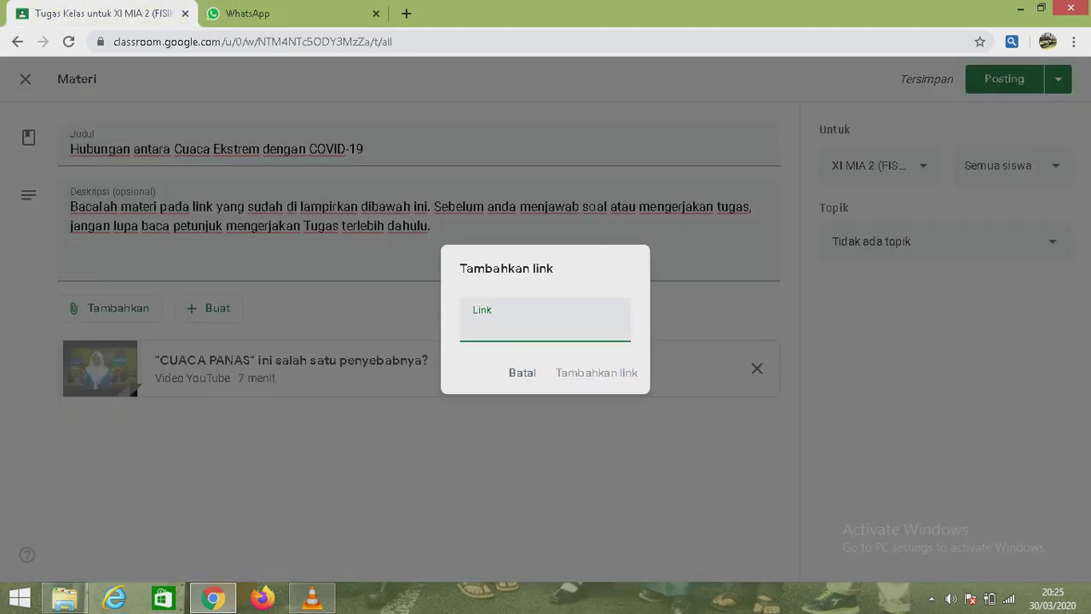
right_click(511, 331)
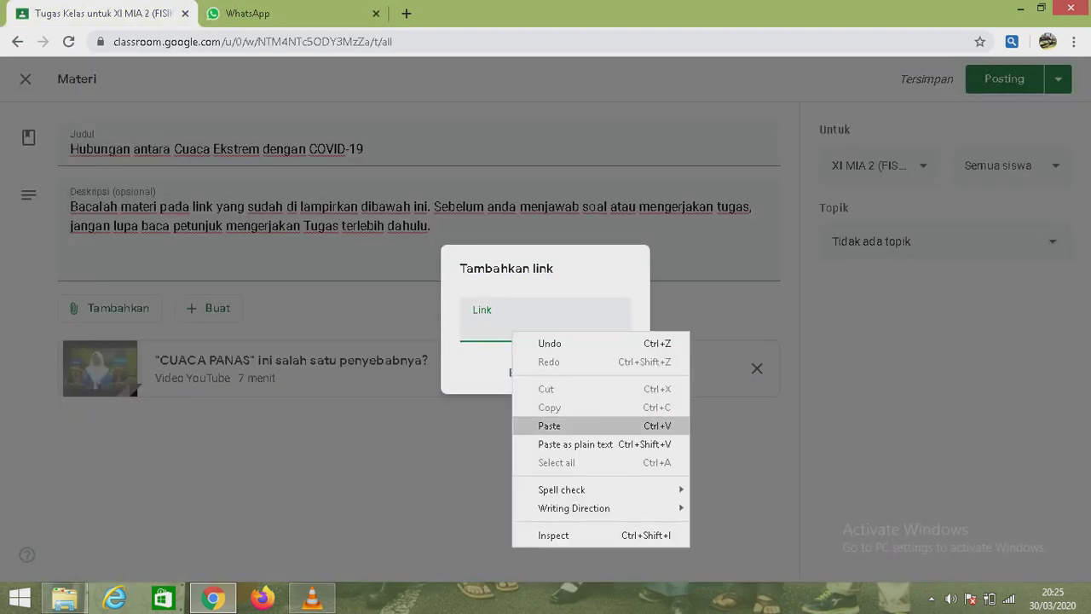
left_click(549, 425)
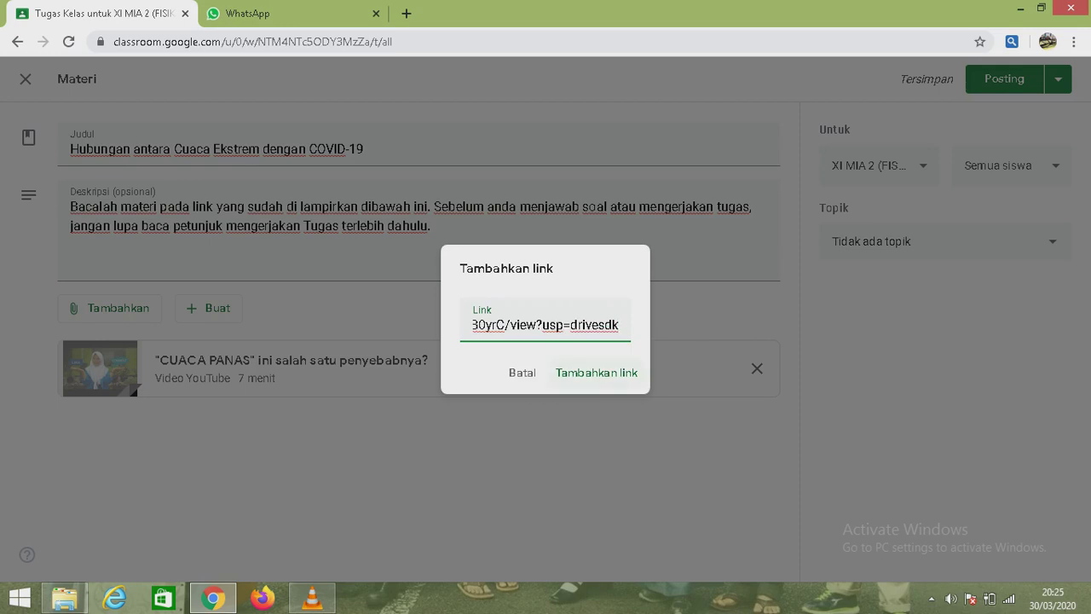
left_click(596, 373)
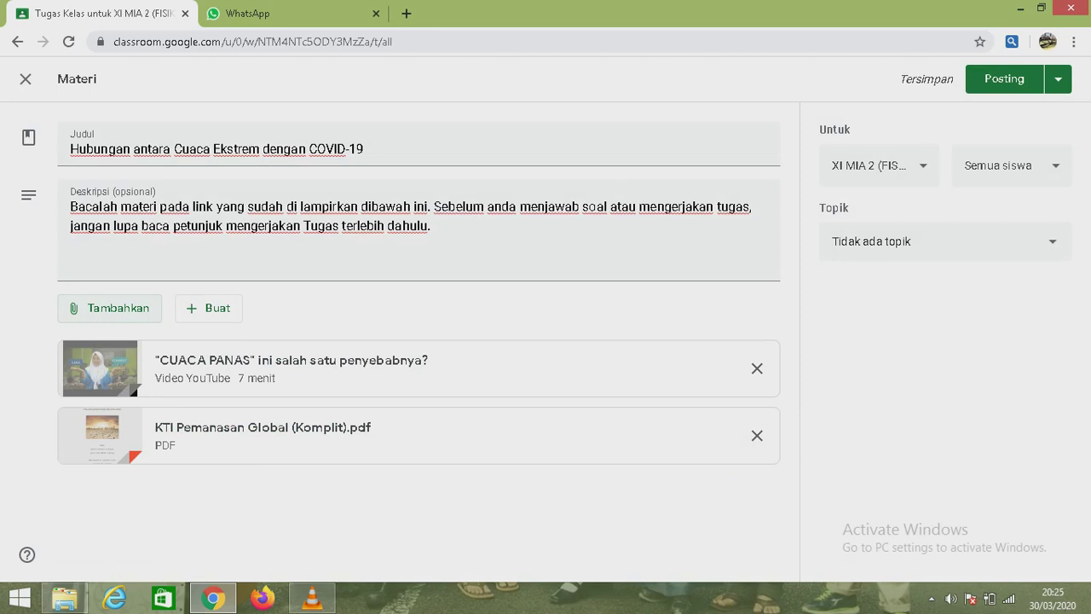
Start adding another link and copy the link address of EFEK RUMAH KACA DAN PEMANASAN GLOBAL .pdf from the WhatsApp chat.
left_click(110, 309)
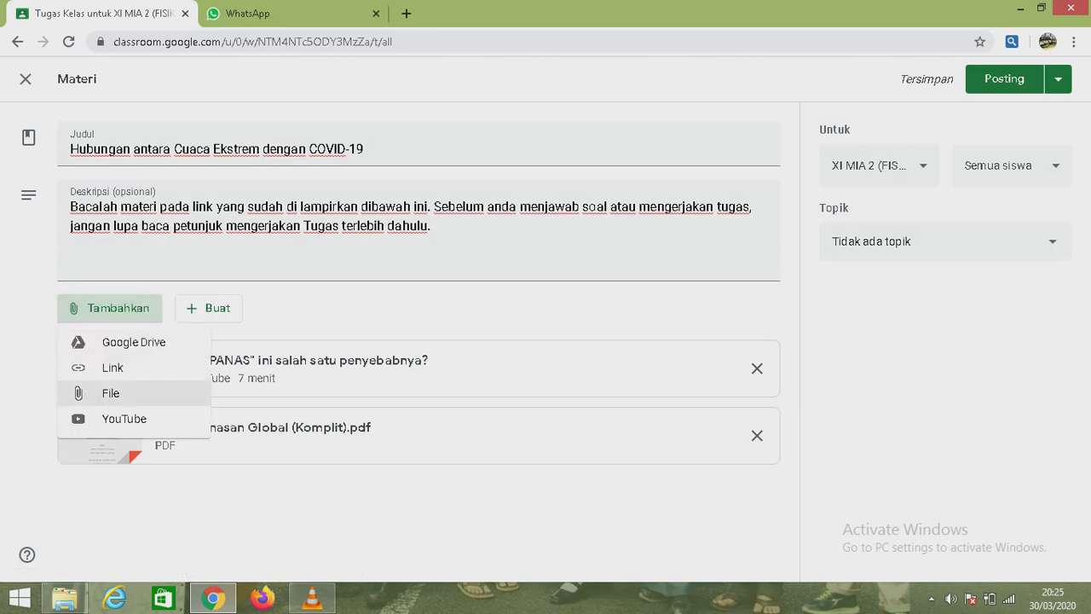
left_click(113, 367)
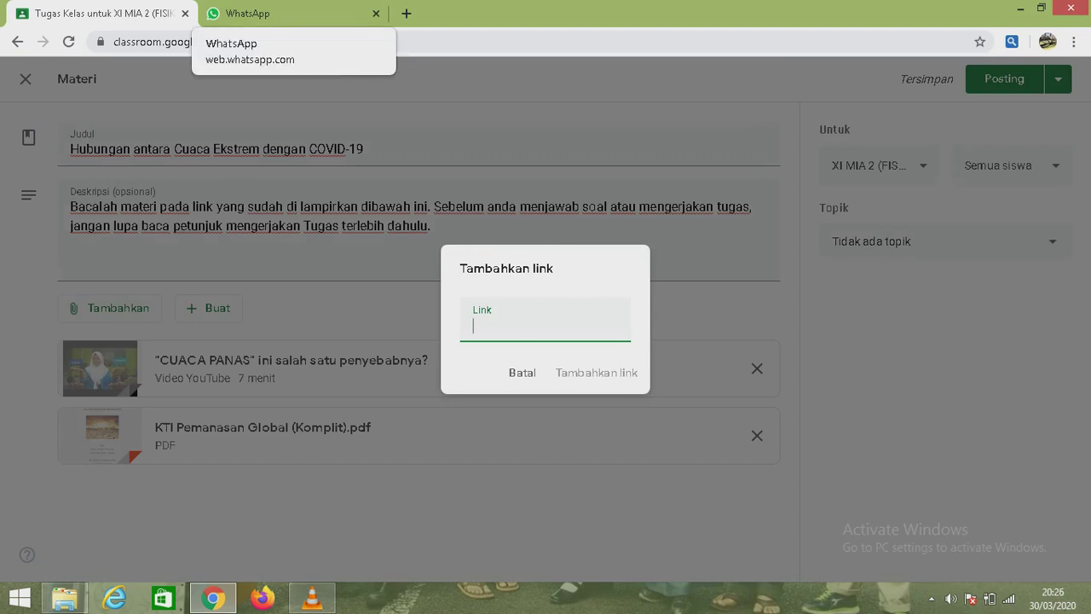
left_click(247, 13)
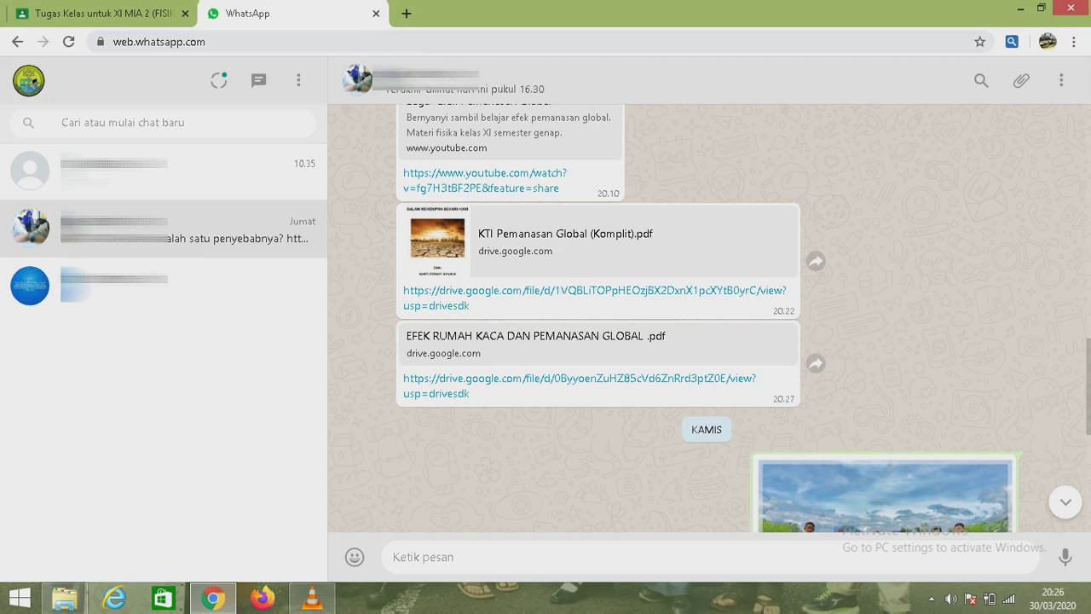
scroll(707, 319, "up", 1)
scroll(707, 319, "down", 1)
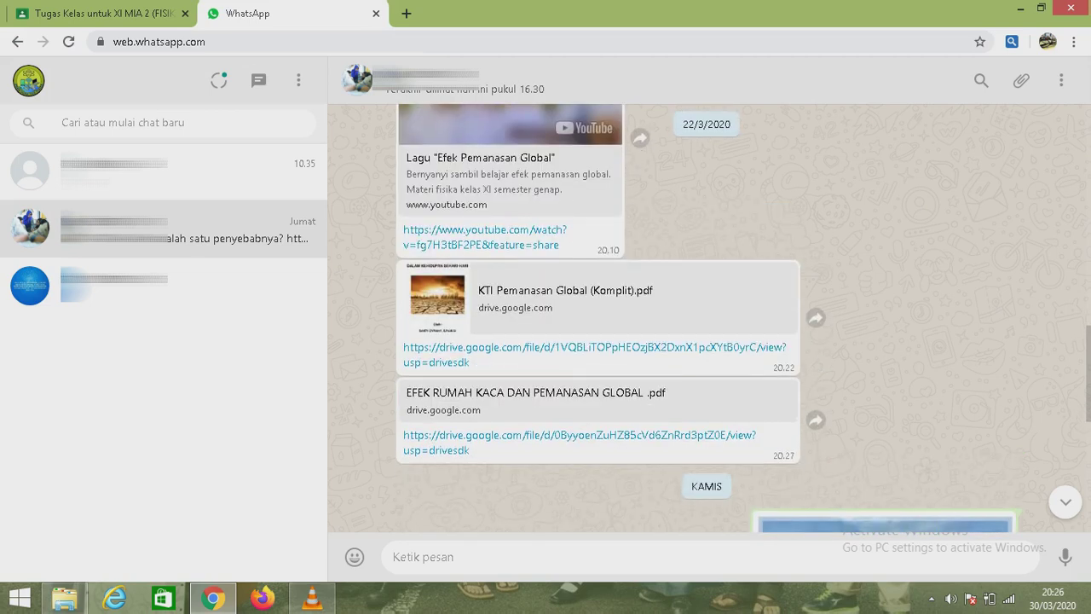
right_click(586, 439)
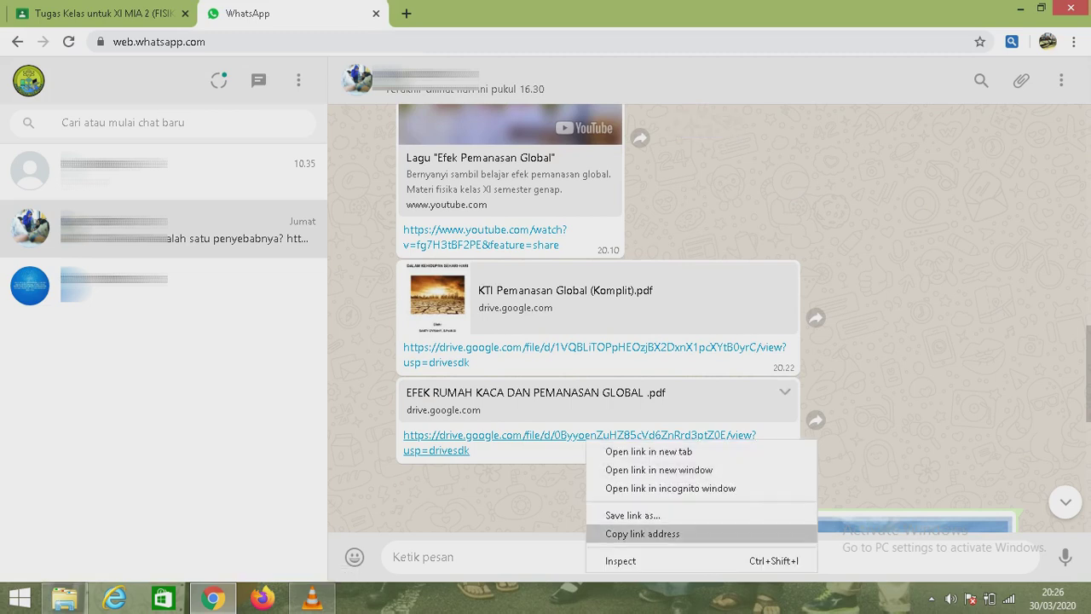
left_click(641, 534)
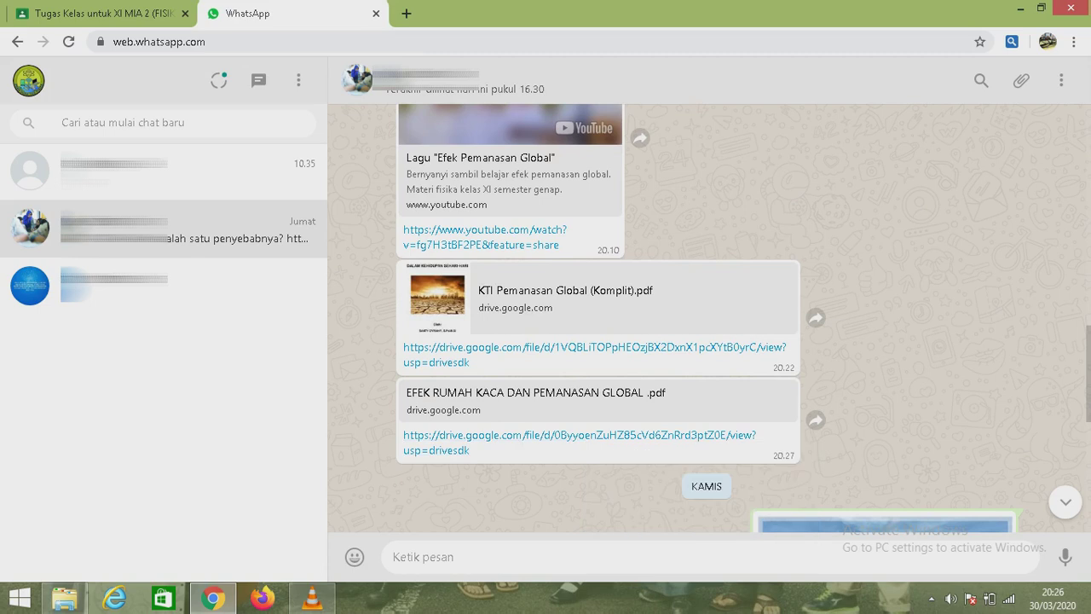
Back in Google Classroom, paste the copied link and attach EFEK RUMAH KACA DAN PEMANASAN GLOBAL .pdf to the material.
left_click(93, 13)
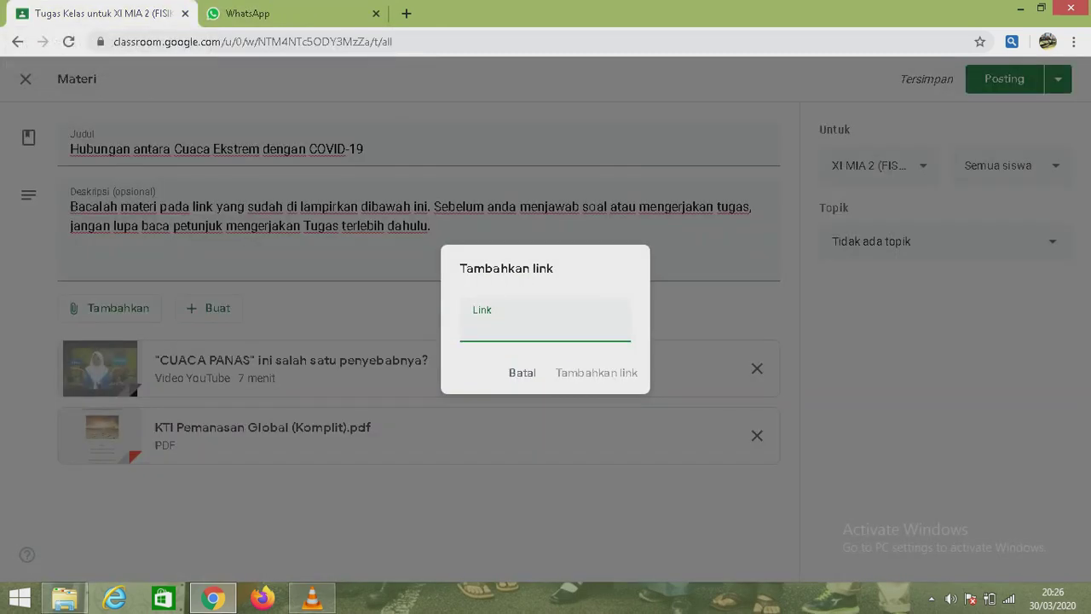
right_click(481, 324)
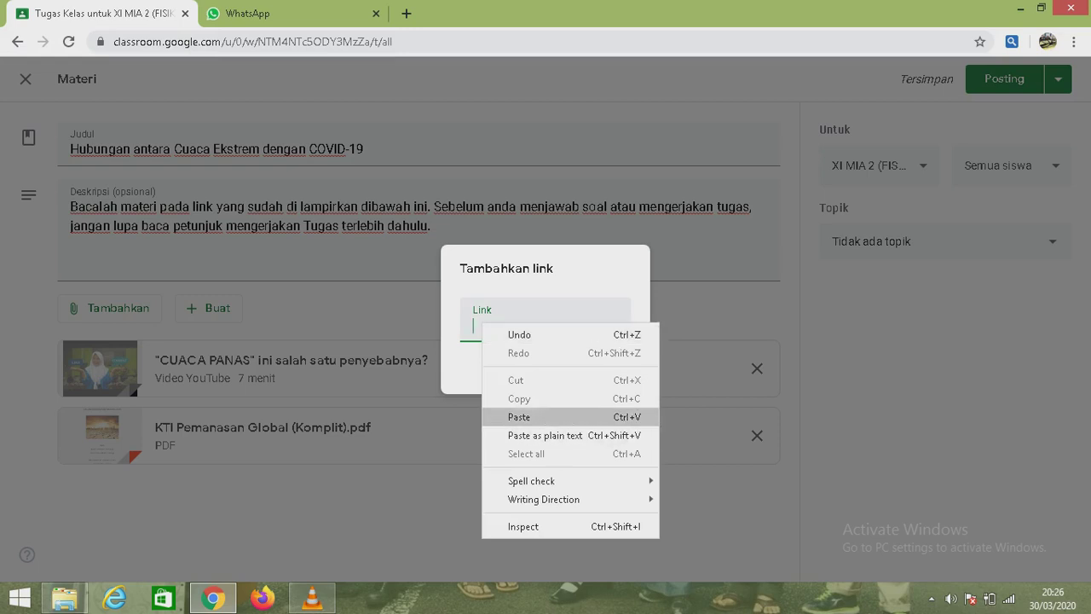
left_click(519, 416)
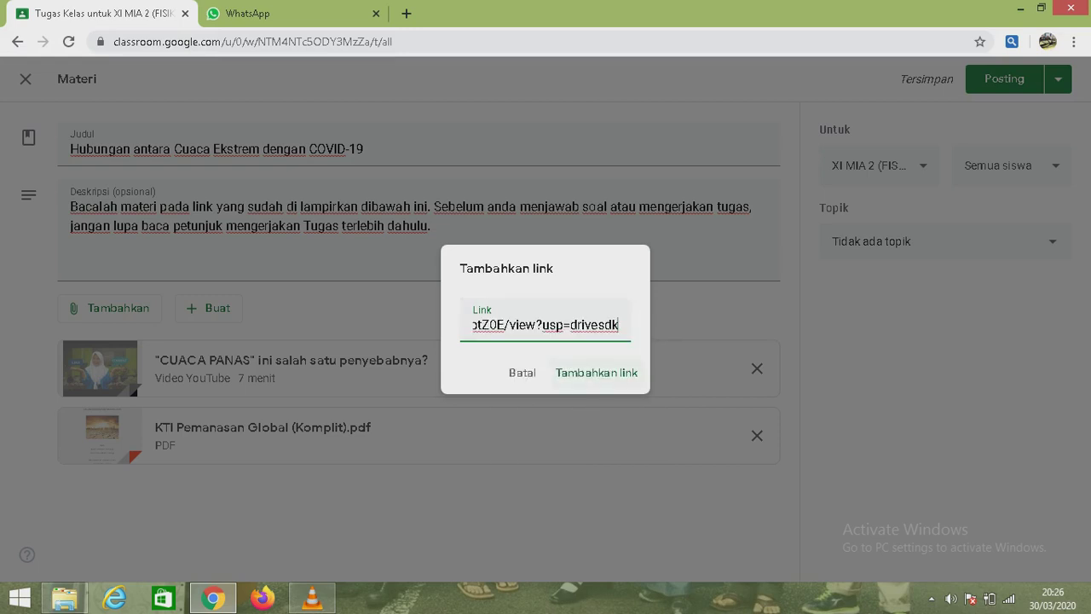
left_click(586, 374)
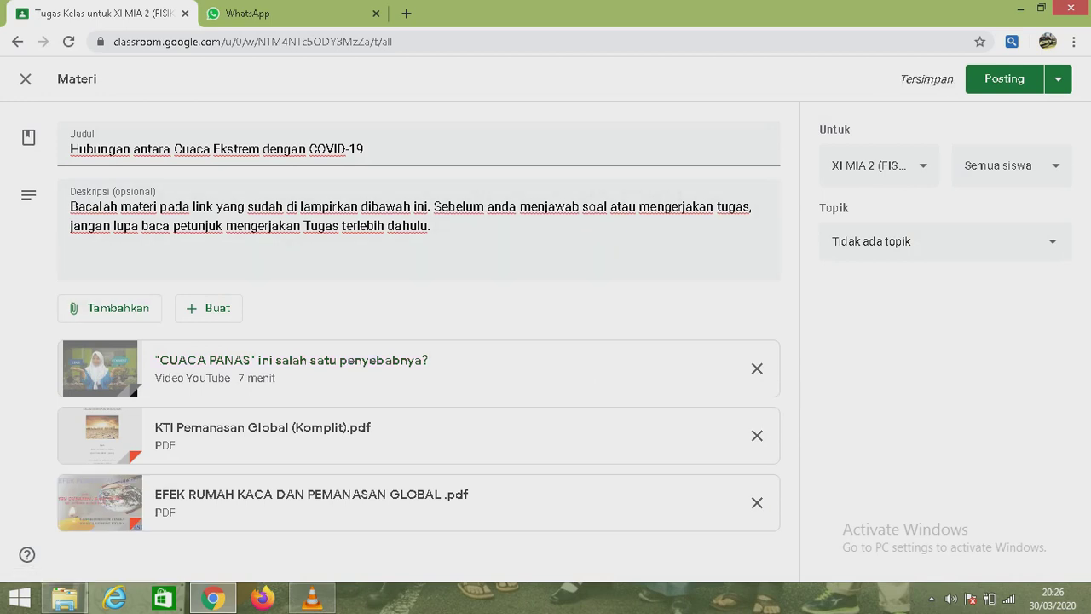
Assign the material to the topic Efek Pemanasan Global and check the list of student recipients.
left_click(944, 241)
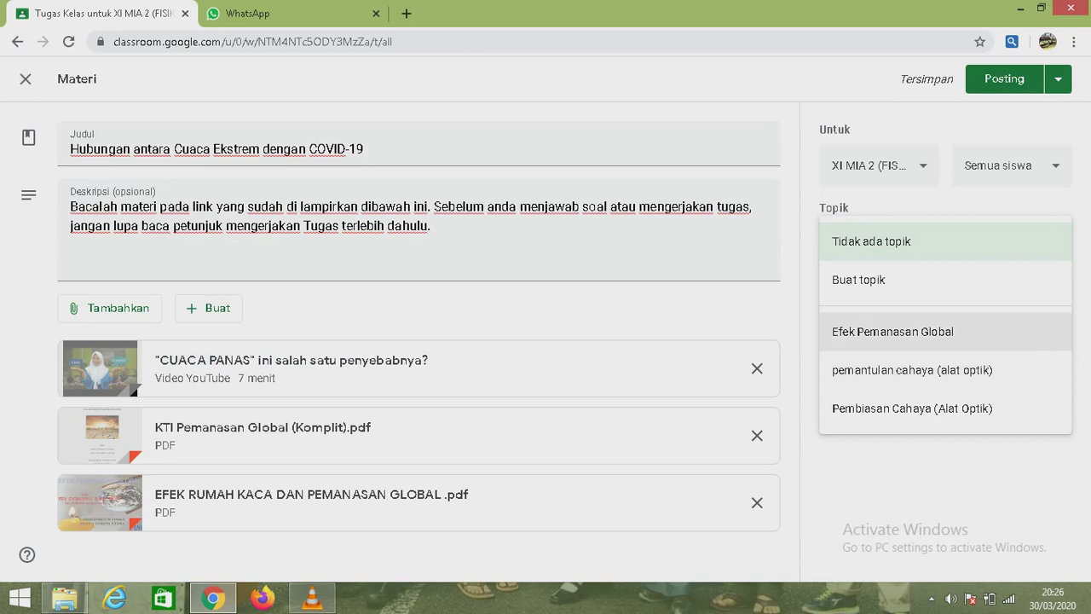
left_click(893, 332)
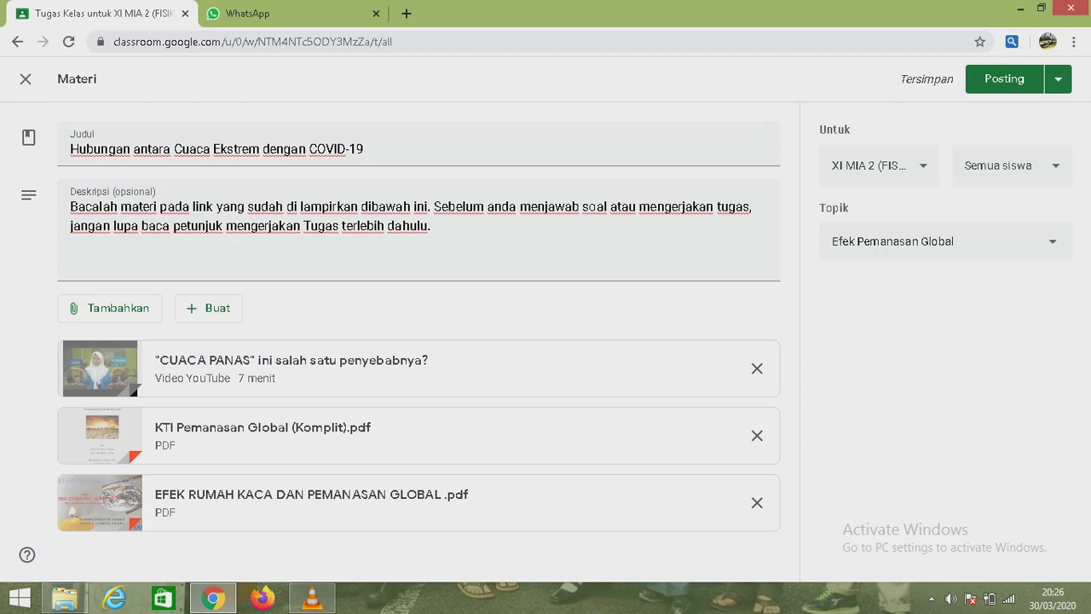
left_click(993, 166)
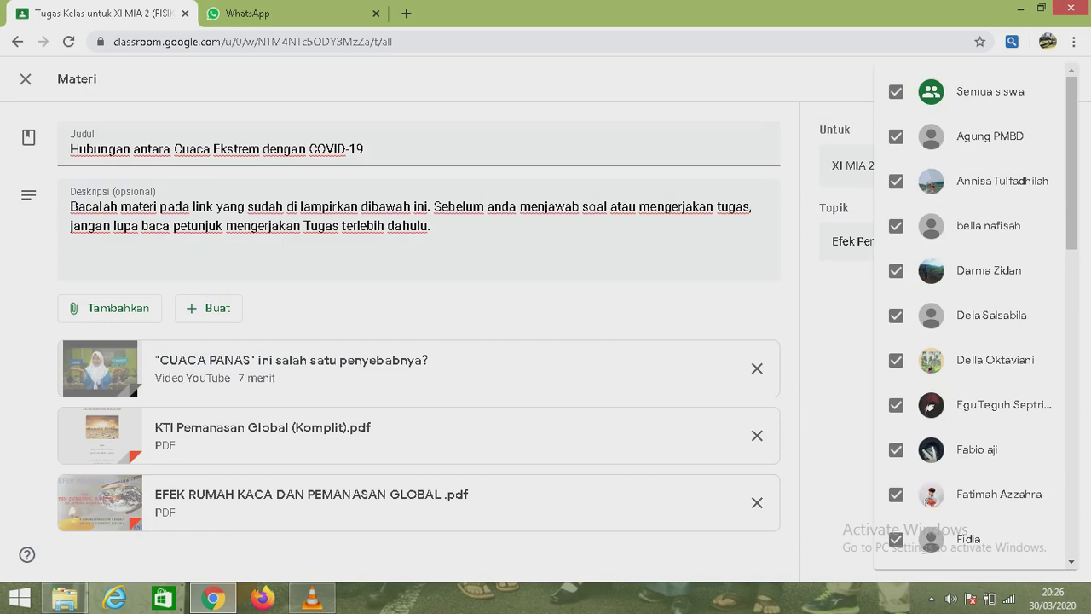
key("Escape")
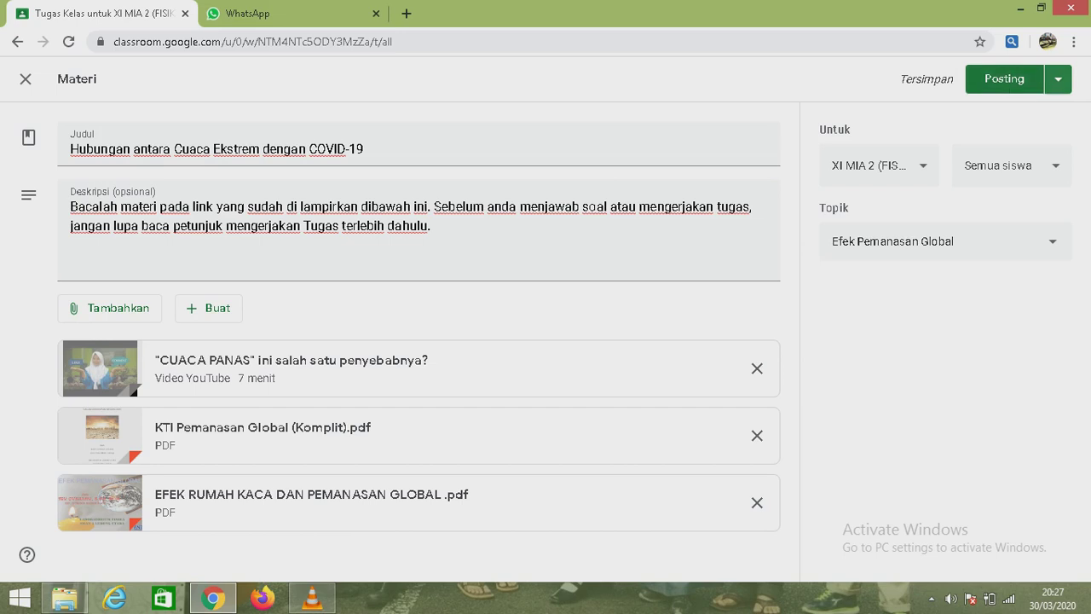
Choose to schedule the material instead of posting it immediately, and set the date to 1 Apr 2020.
left_click(1058, 78)
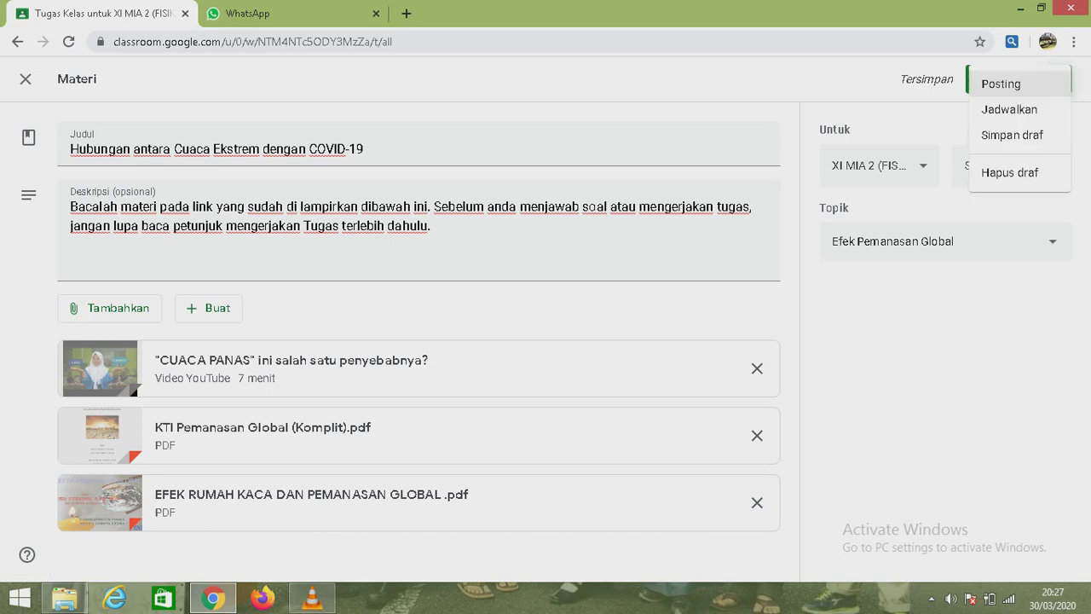
left_click(1021, 109)
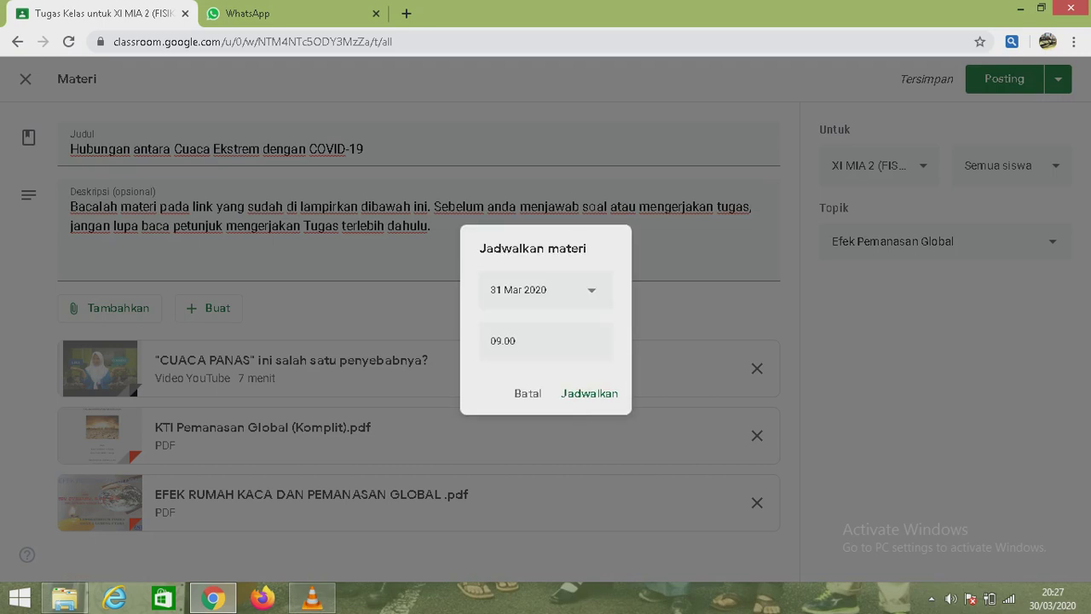
left_click(589, 289)
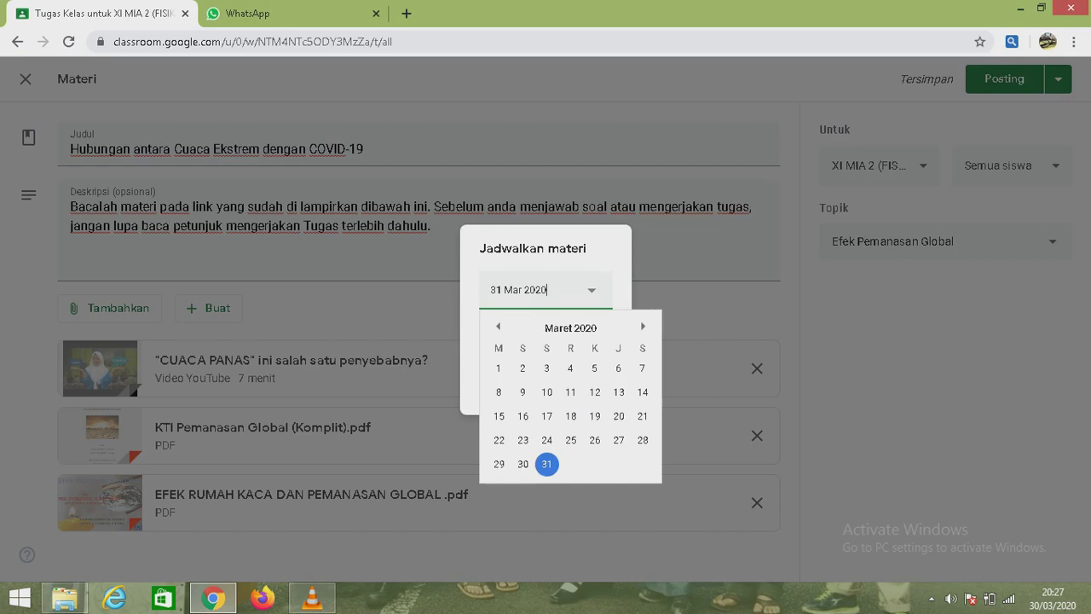
left_click(643, 326)
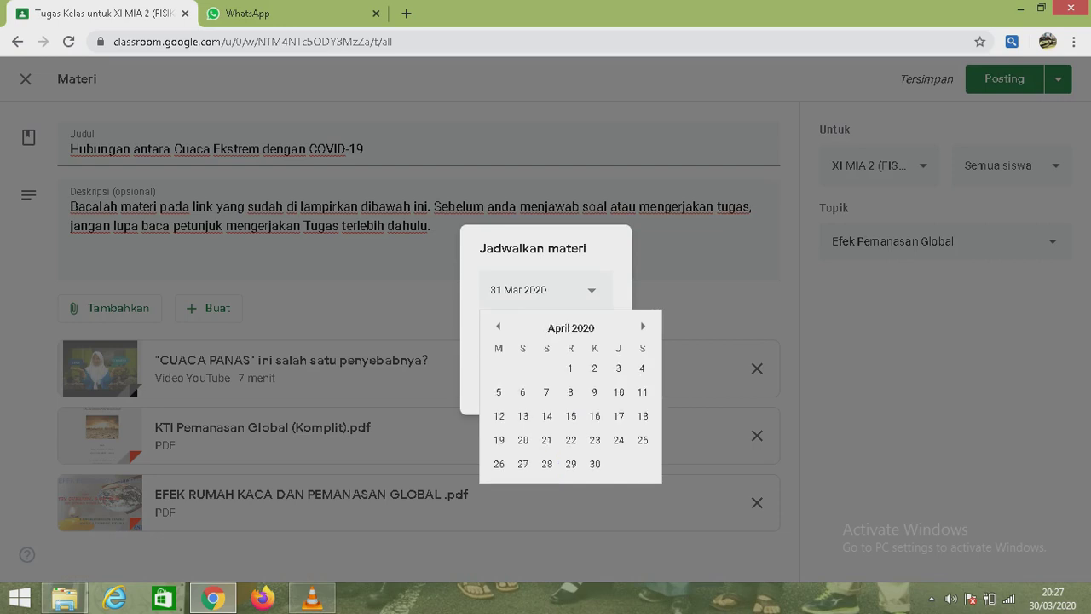
left_click(570, 368)
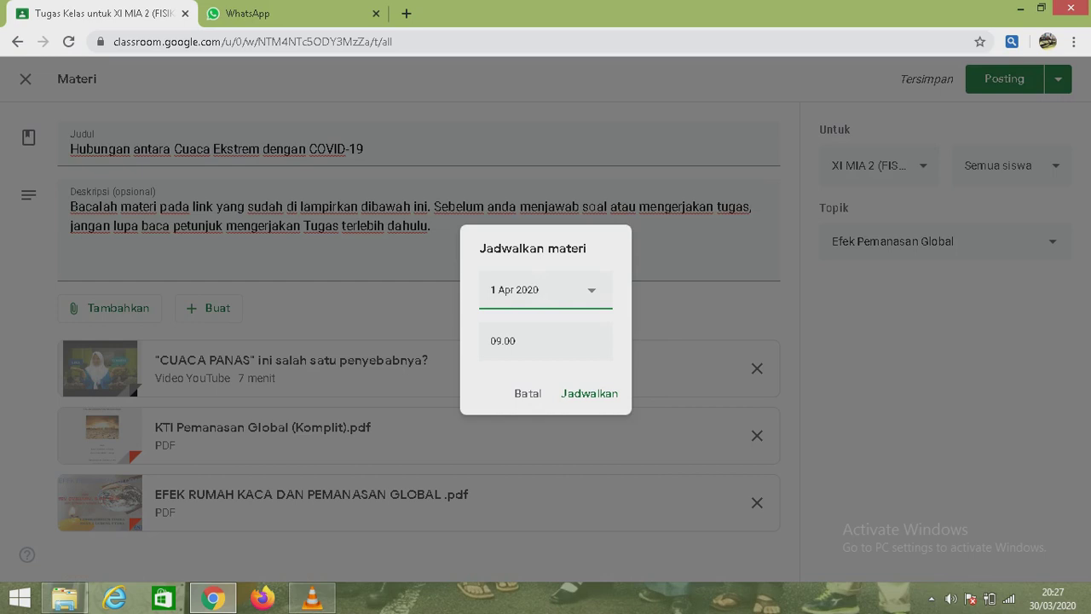
Set the scheduled time's hour to 07, change one minutes digit to 3, and schedule the material.
key("Tab")
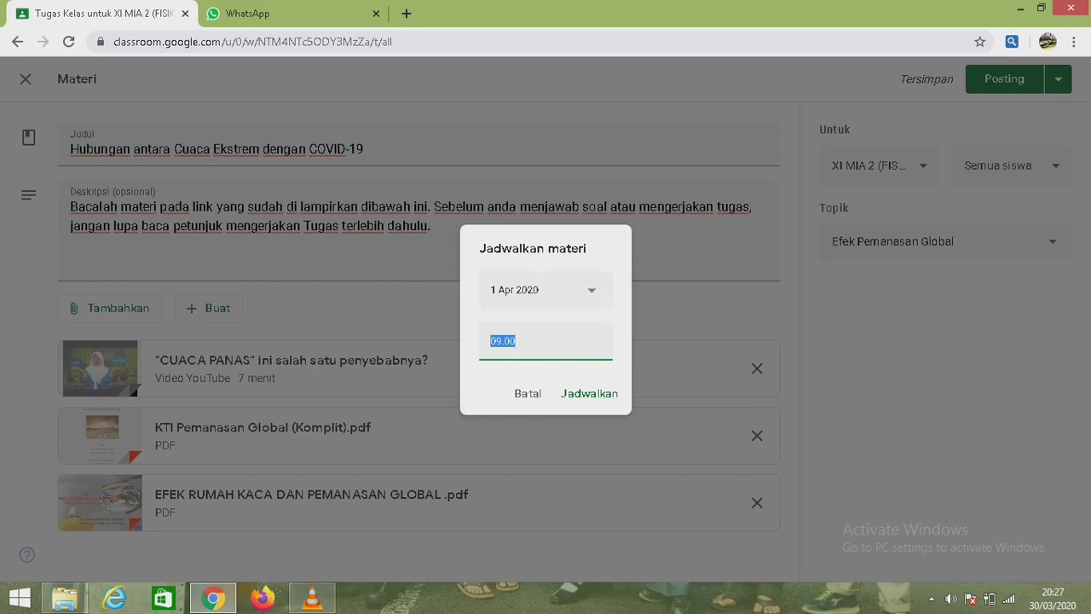
left_click(501, 341)
key("BackSpace")
key("BackSpace")
type("7")
key("BackSpace")
type("07")
key("Right")
key("Right")
key("Delete")
type("3")
left_click(581, 395)
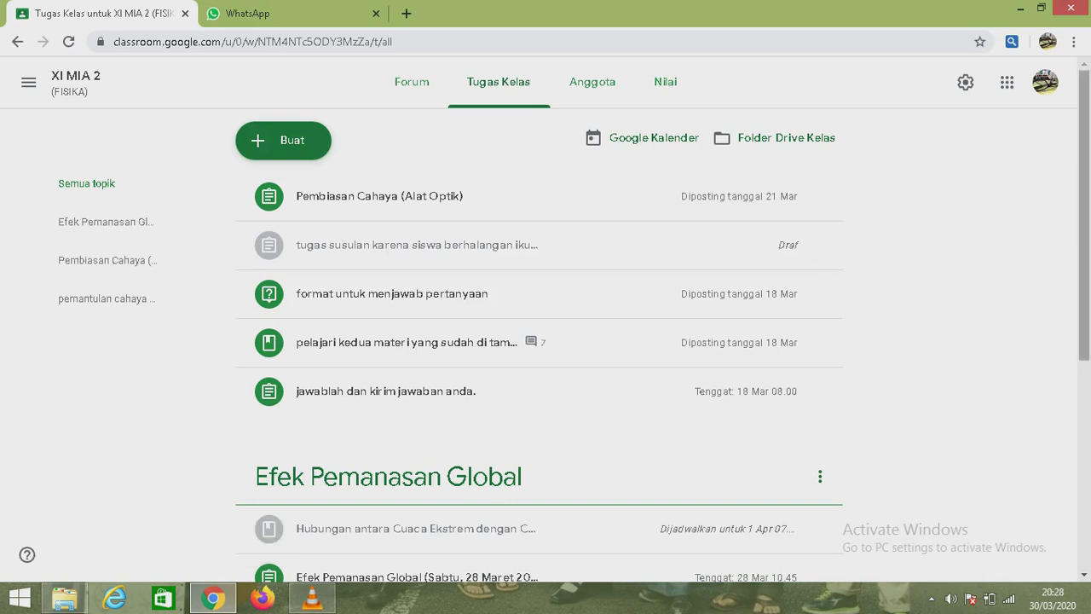
scroll(545, 341, "down", 3)
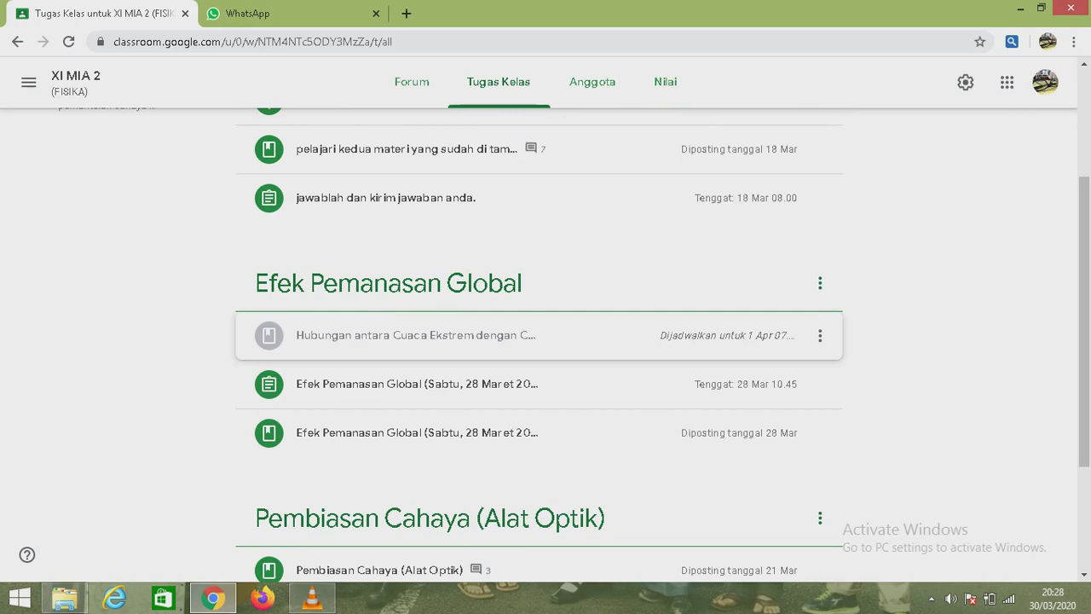
scroll(537, 341, "up", 3)
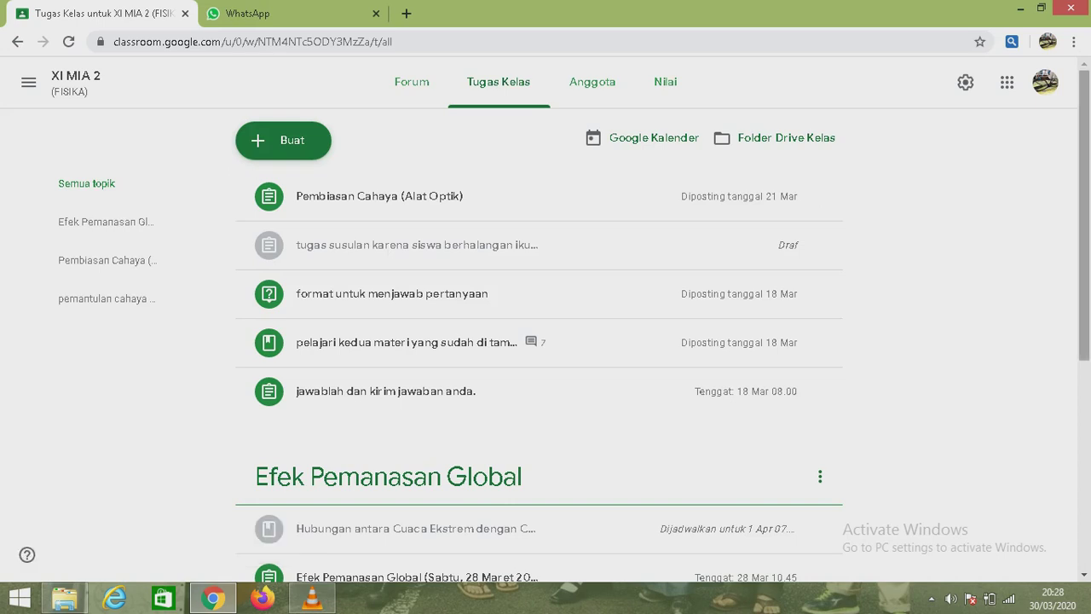
scroll(546, 341, "down", 2)
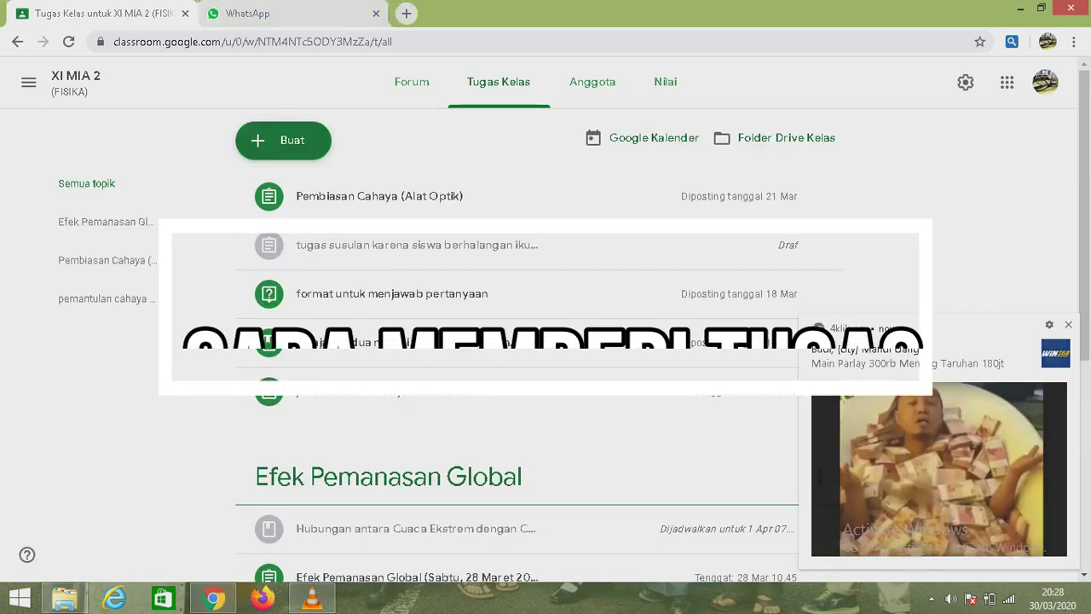
Create an assignment titled "Hubungan antara cuaca Ekstrem dengan COVID-19" and paste the copied drawing-task text as its instructions.
left_click(283, 141)
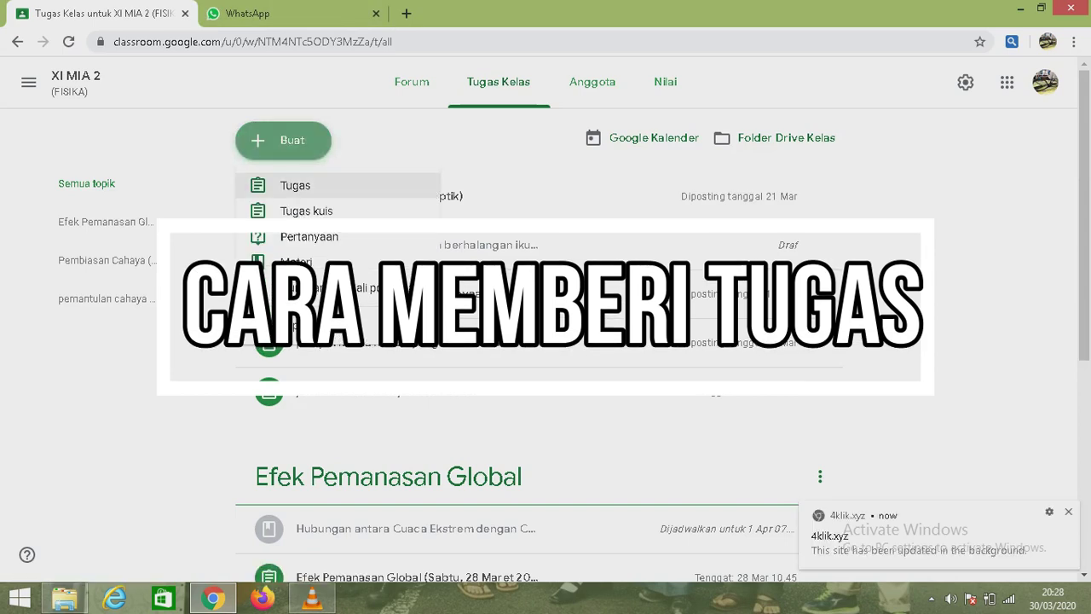
left_click(295, 185)
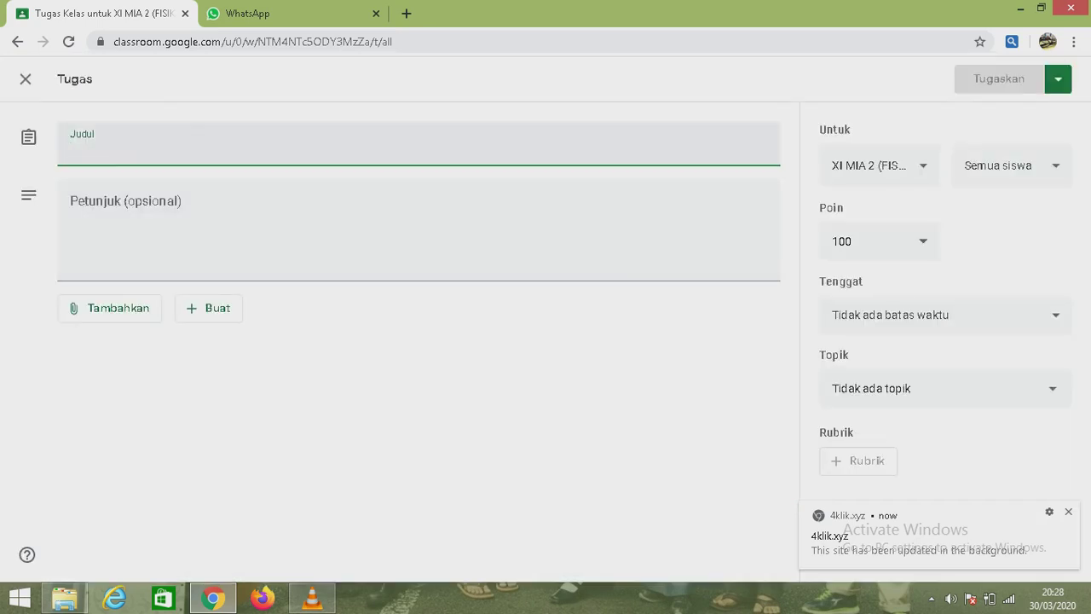
type("Hubun")
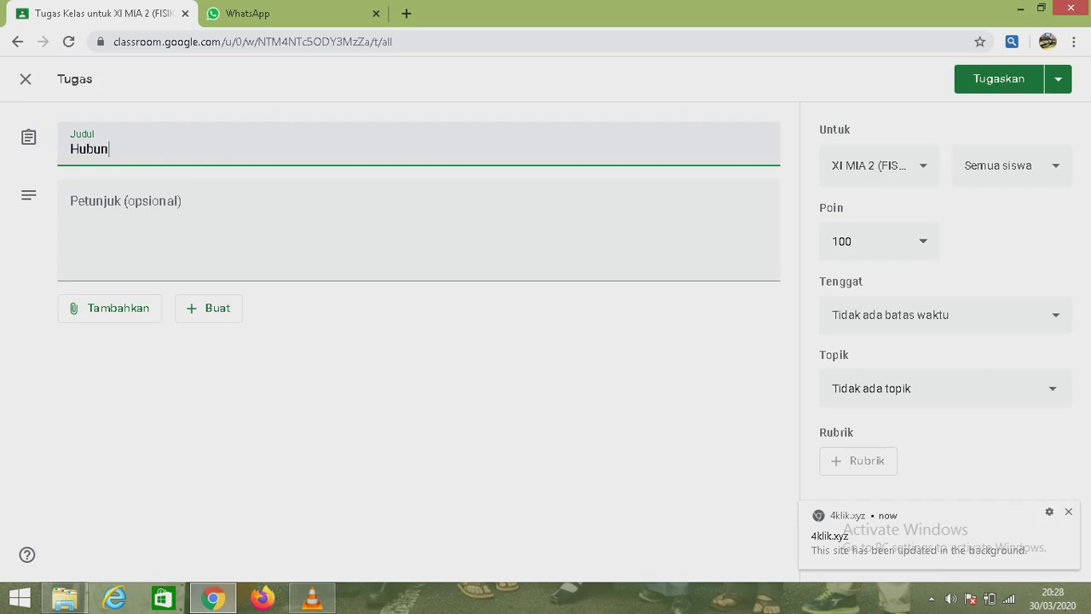
type("gan antara ")
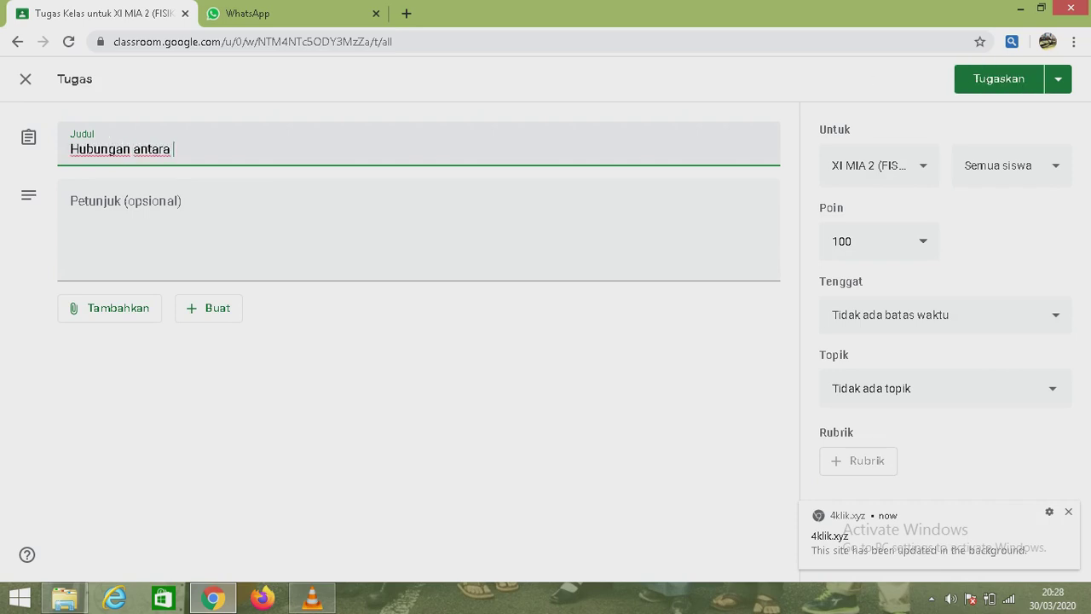
type("cuaca Ekst")
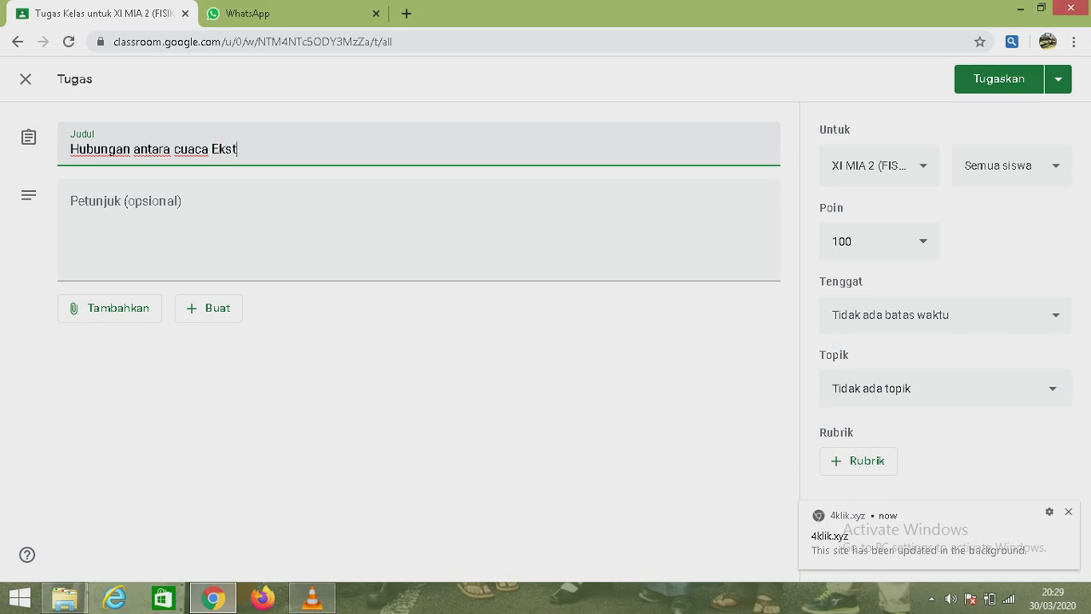
type("rem dengan ")
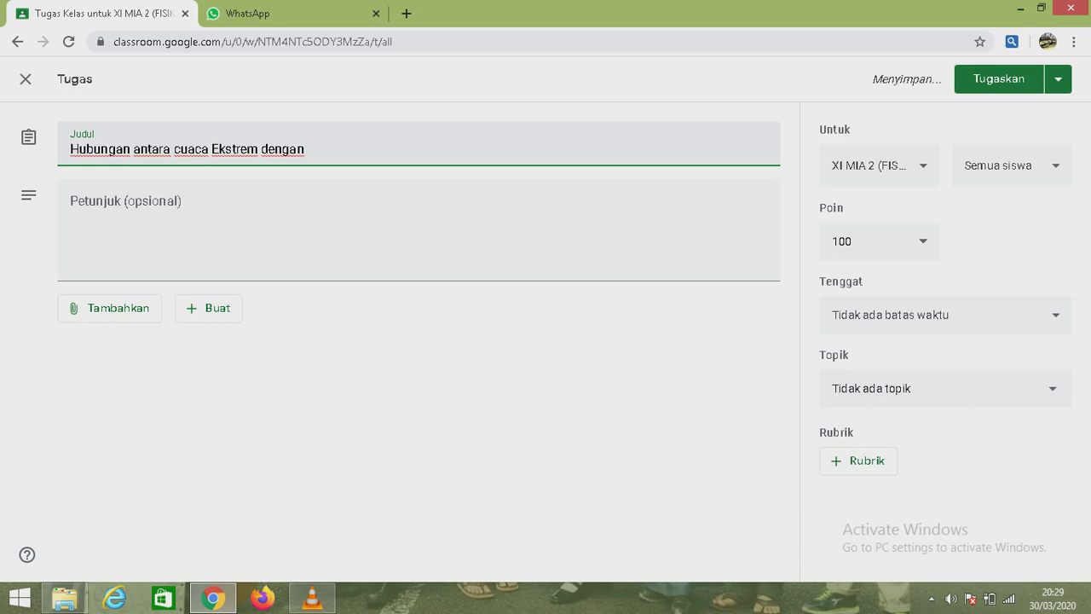
type("Cov")
key("BackSpace")
key("BackSpace")
type("OVID-19")
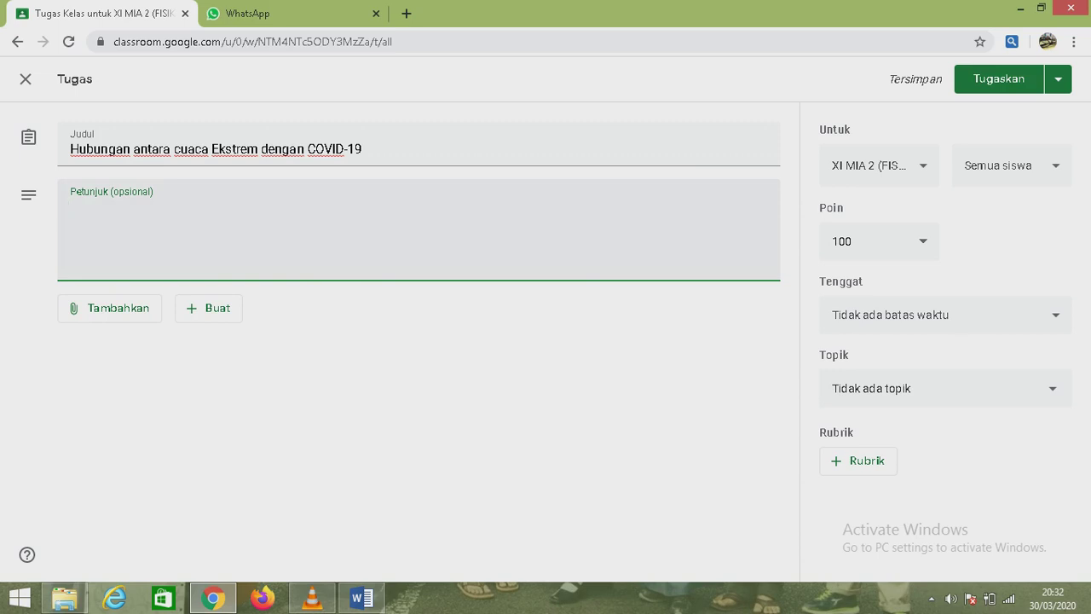
right_click(88, 205)
left_click(123, 295)
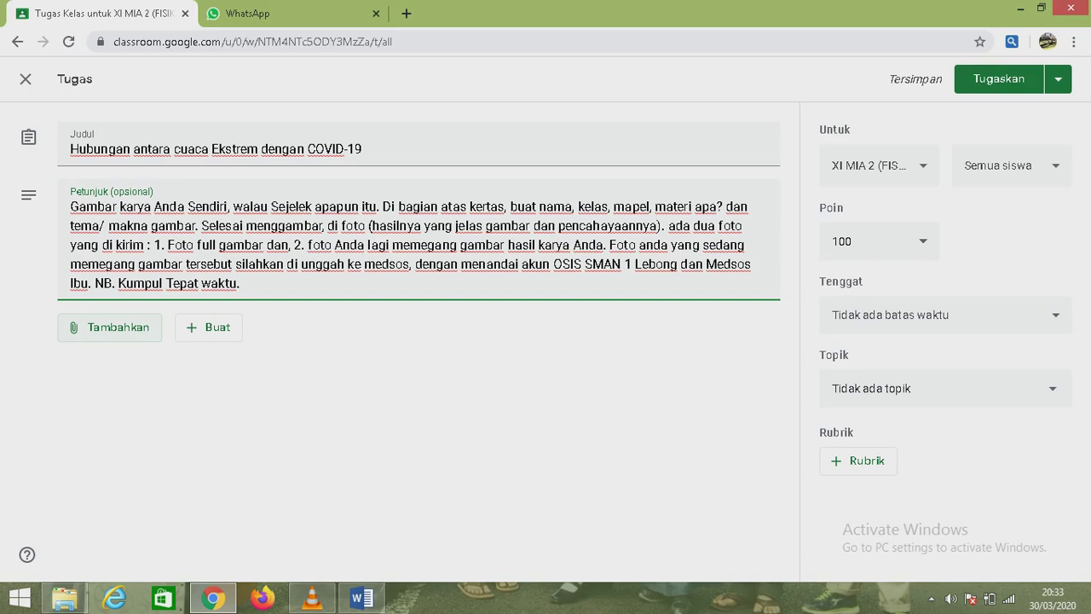
Upload Tugas Folio FIS XI MIA 2 (Rabu, 1 April).docx from the Shooting GCR folder on DATA (E:) as an assignment attachment.
left_click(109, 328)
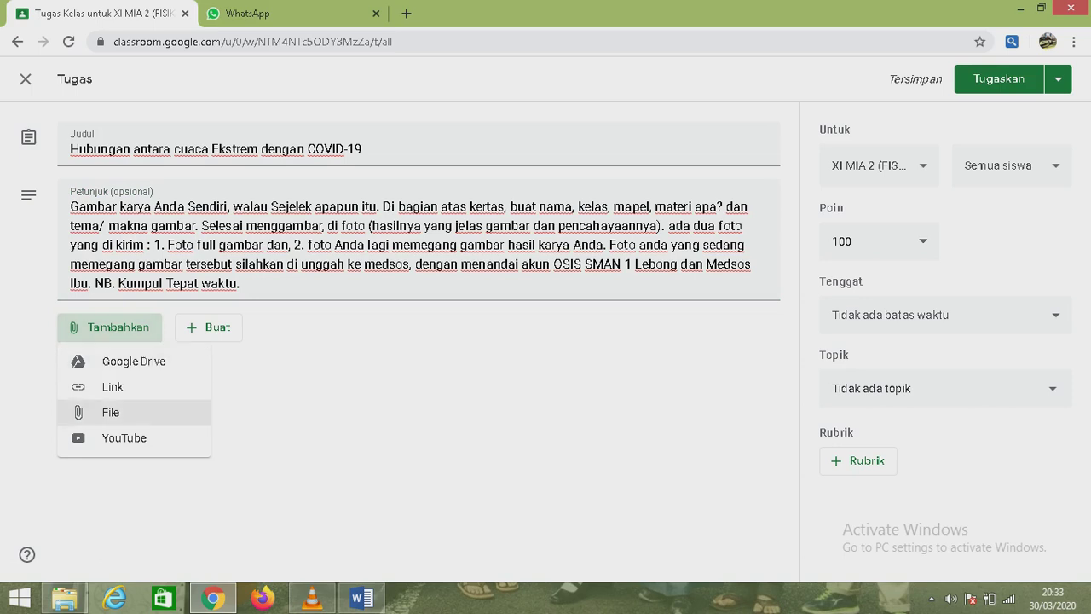
left_click(111, 412)
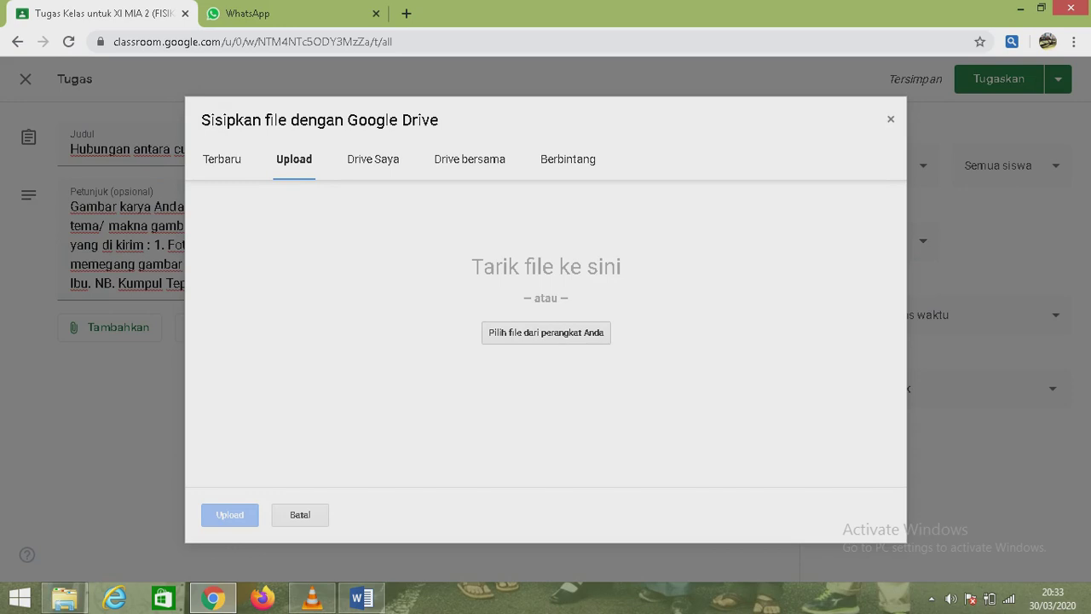
left_click(546, 332)
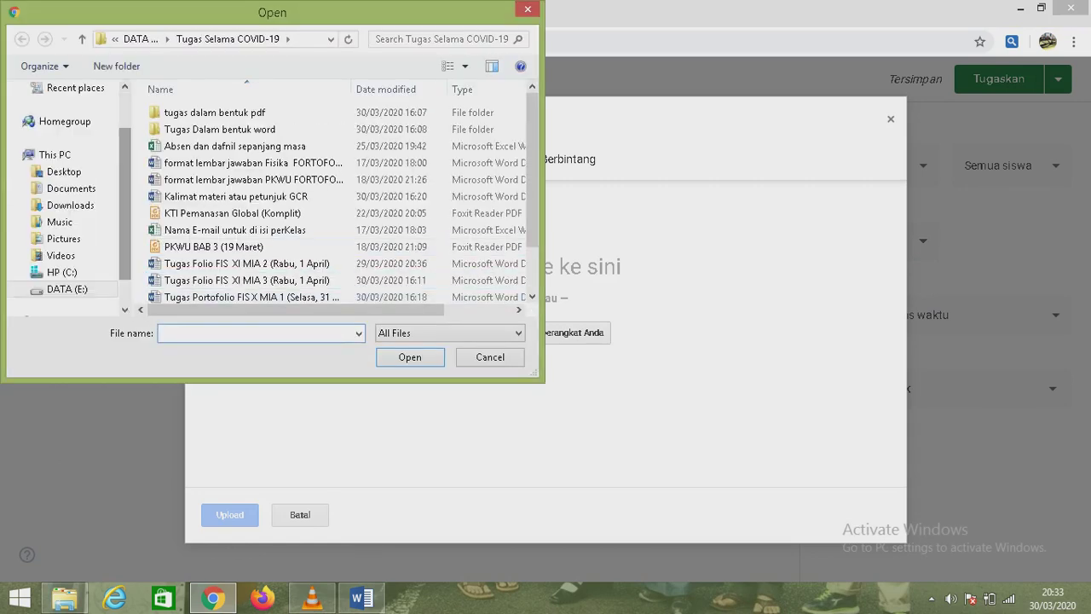
left_click(68, 290)
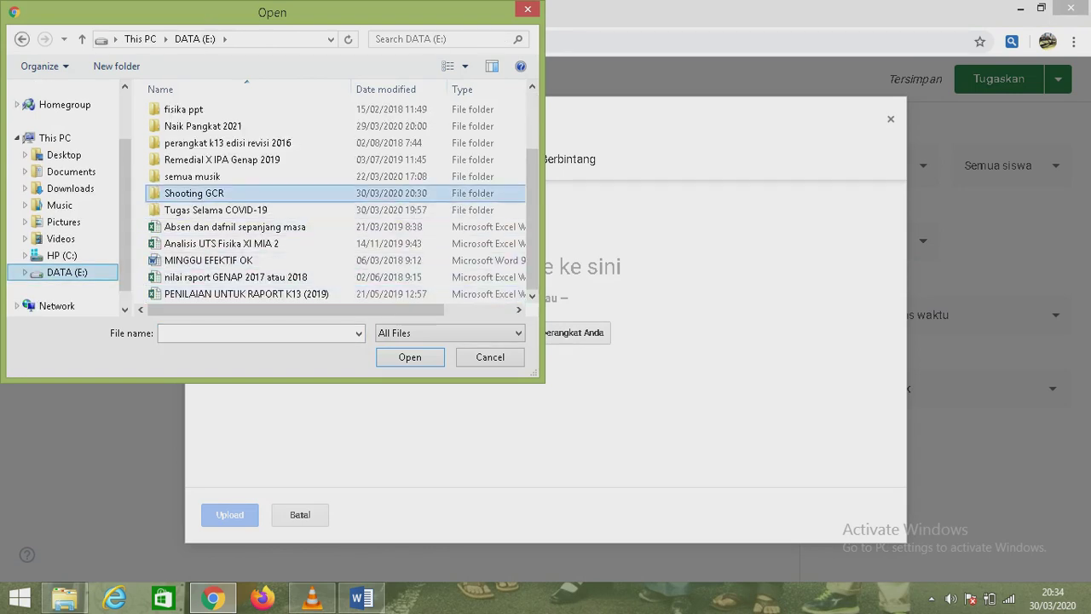
left_click(195, 192)
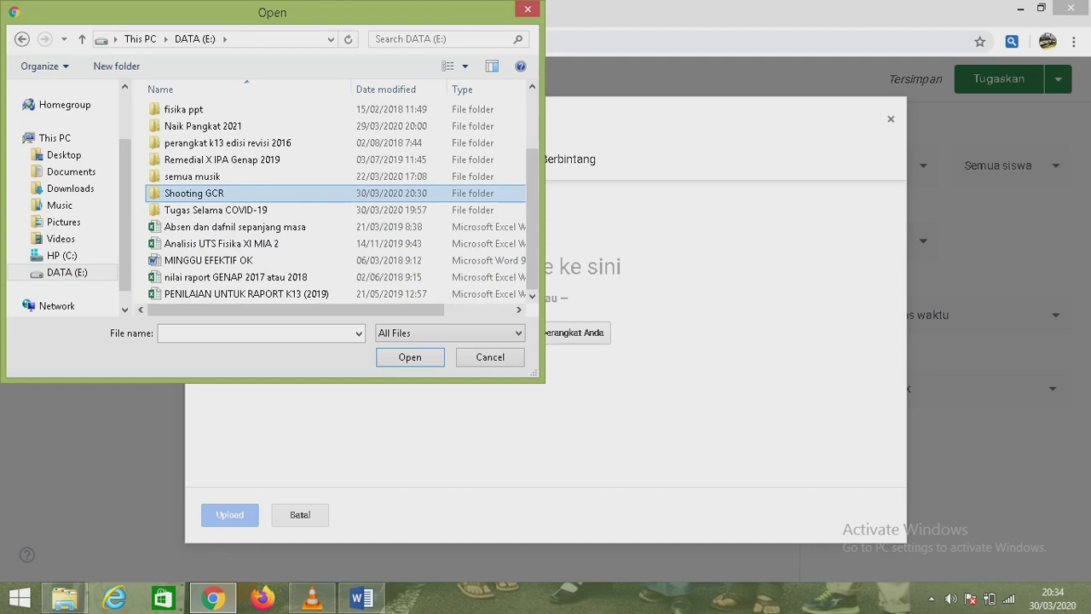
double_click(194, 192)
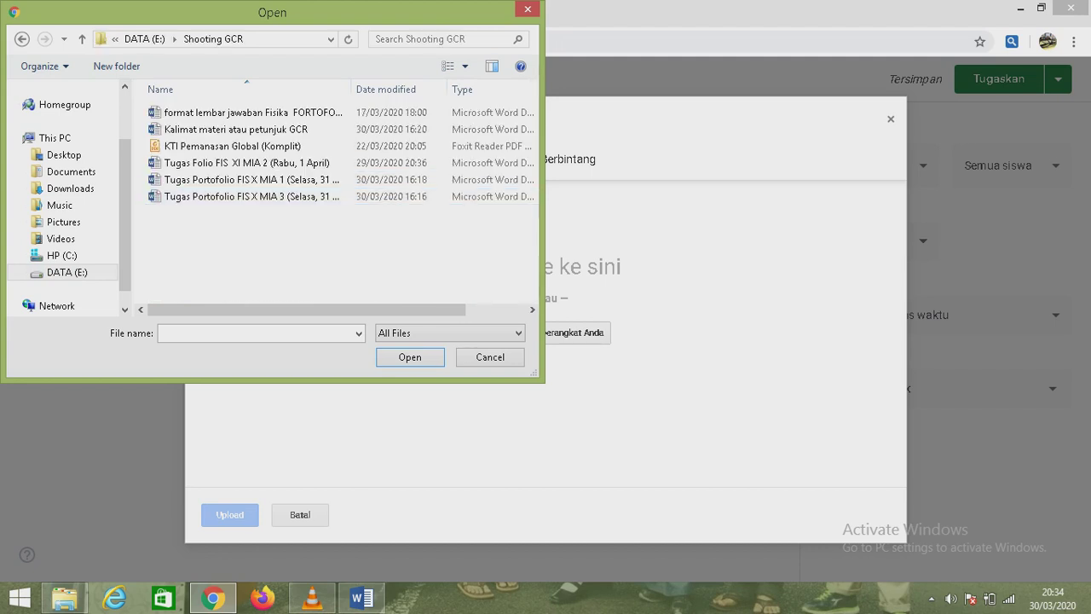
left_click(247, 163)
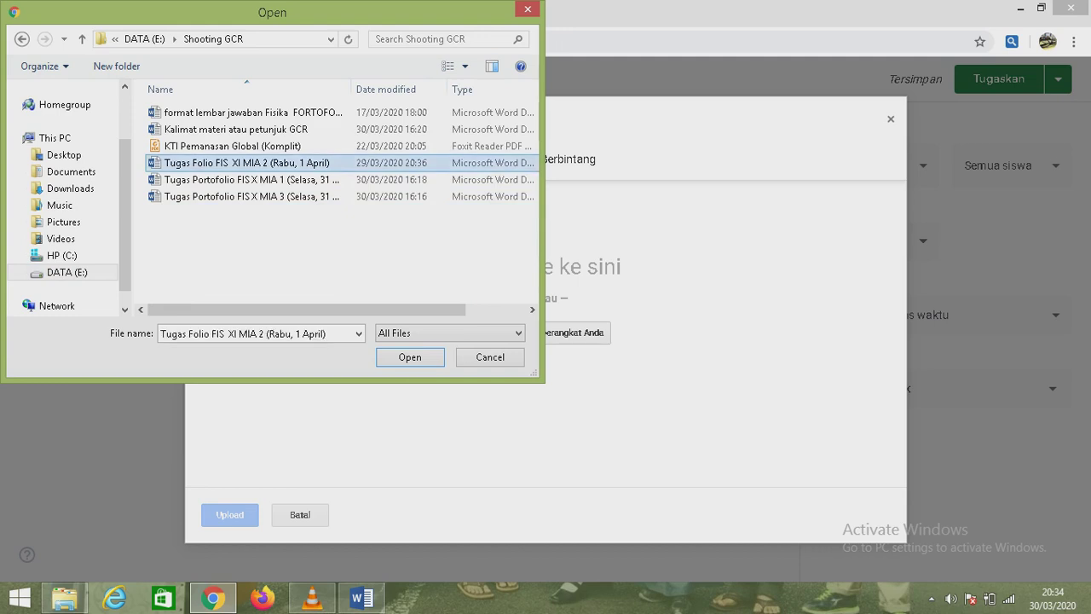
left_click(410, 357)
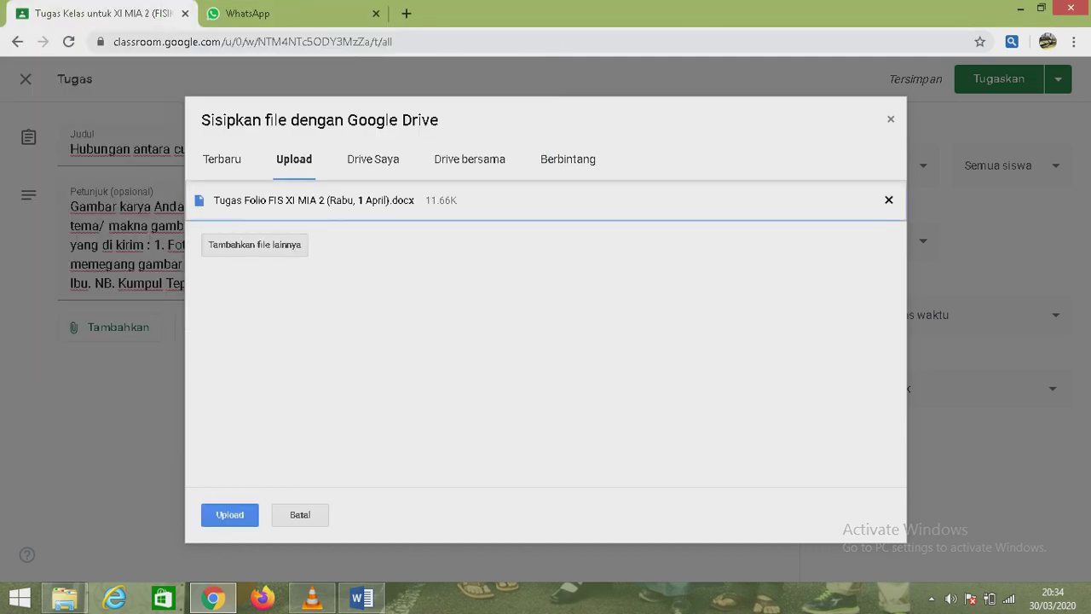
left_click(229, 514)
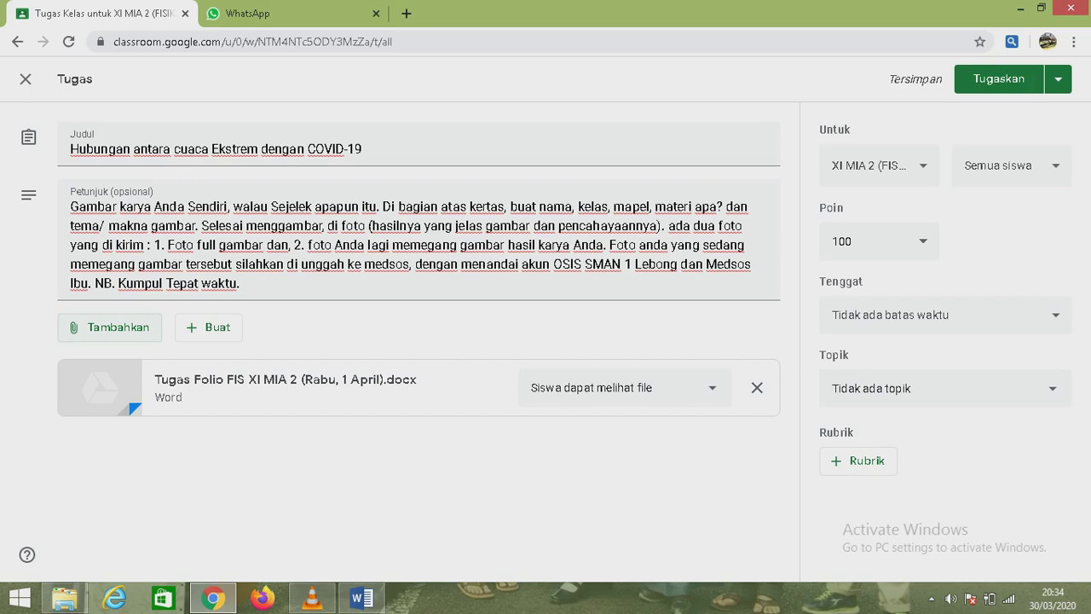
Attach format lembar jawaban Fisika FORTOFOLIO.docx to the assignment and set its student access to Siswa dapat mengedit file.
left_click(109, 328)
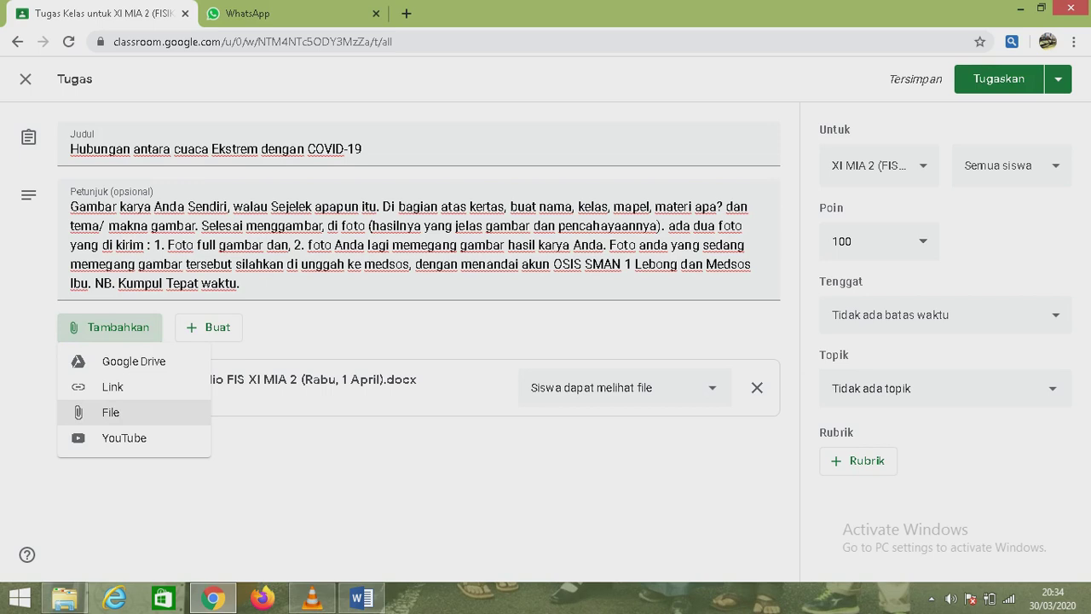
left_click(111, 412)
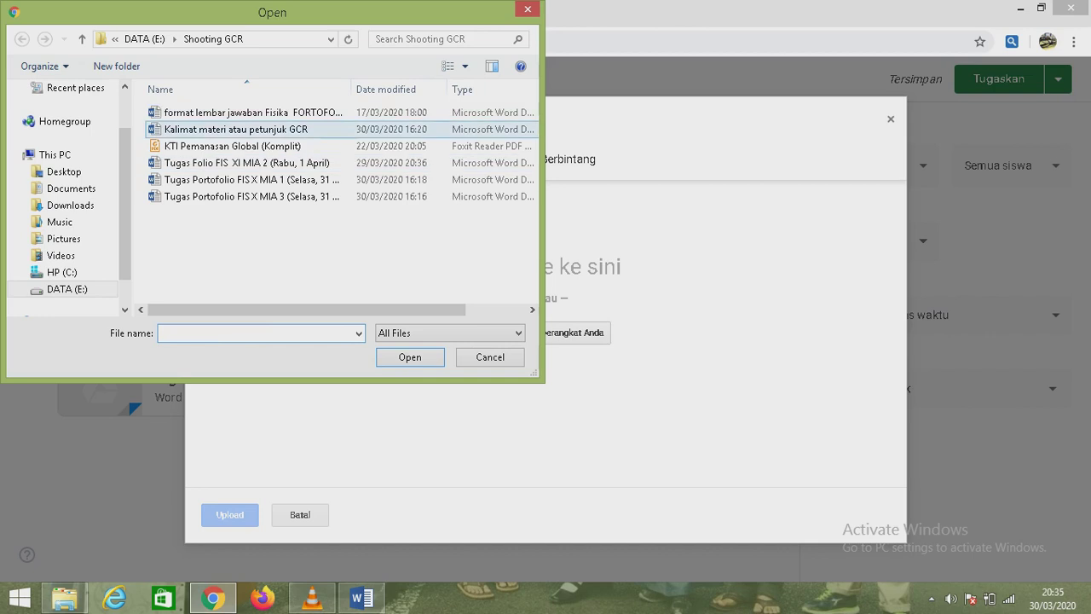
left_click(253, 113)
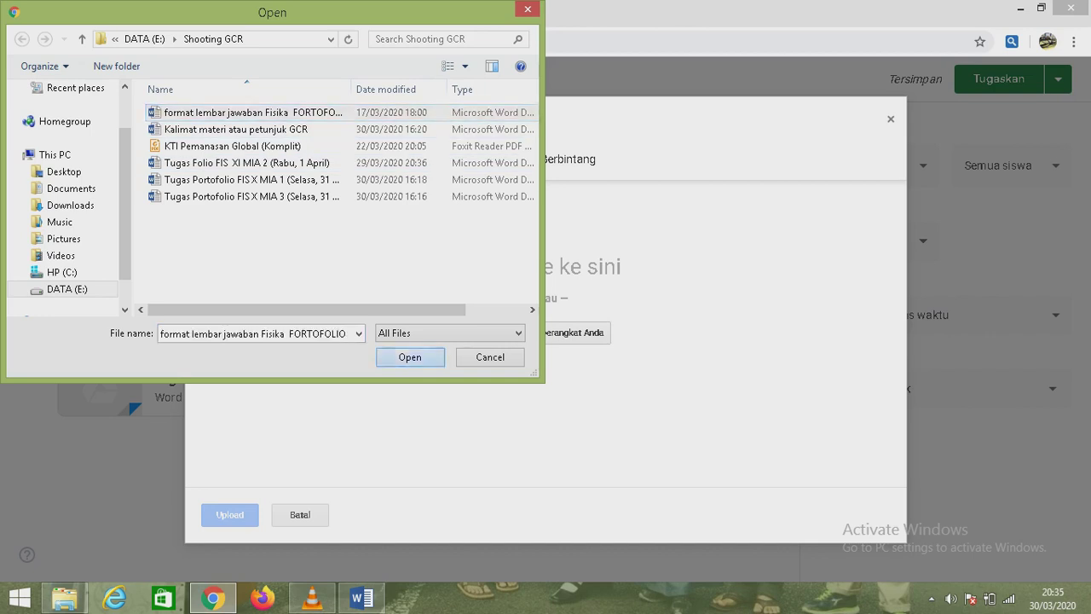
key("Return")
left_click(230, 515)
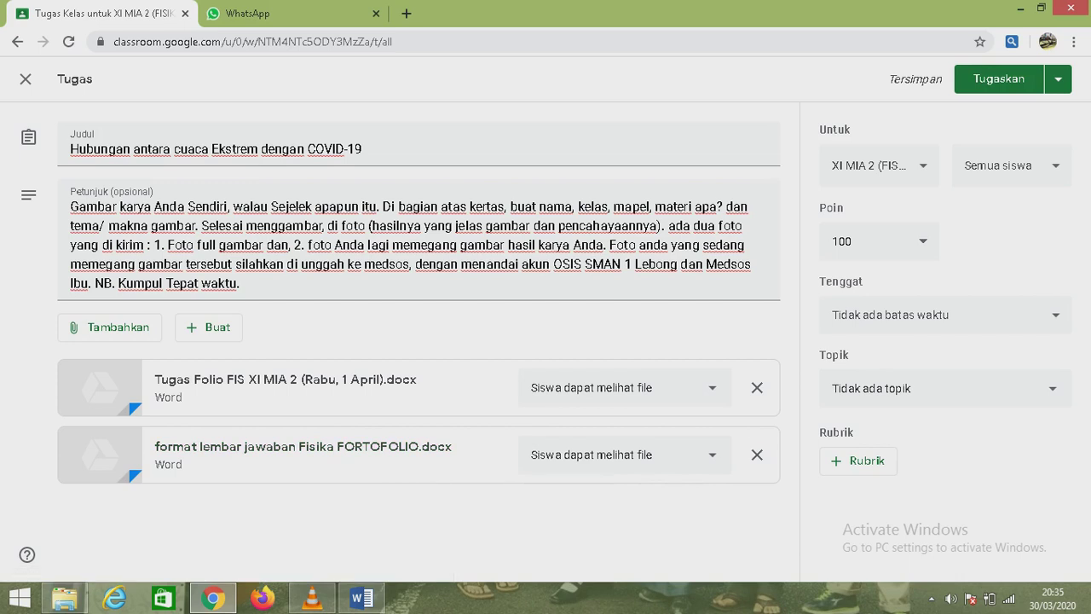
left_click(622, 454)
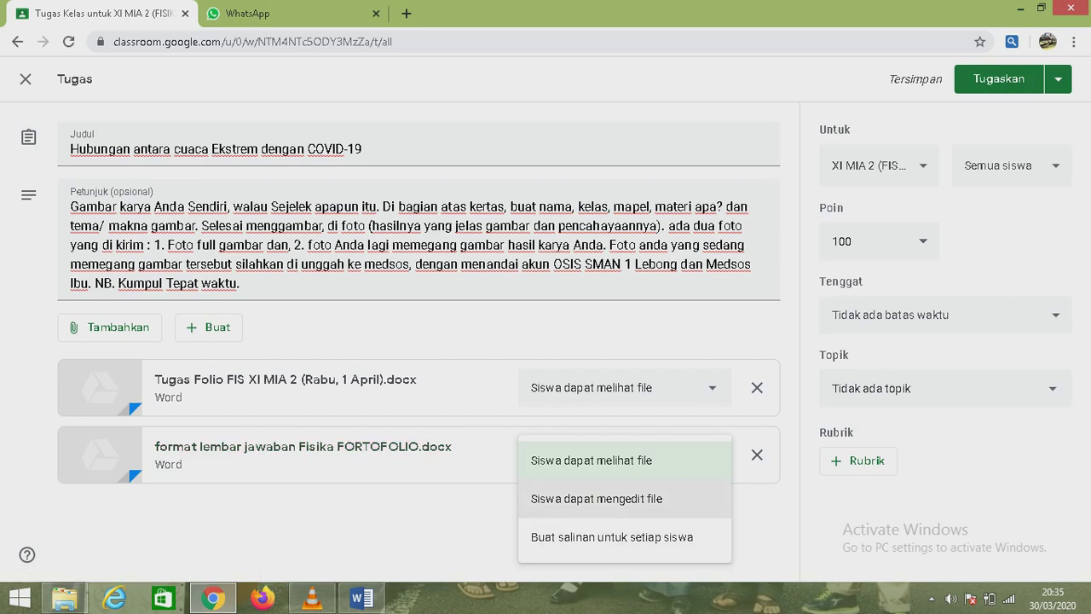
left_click(597, 499)
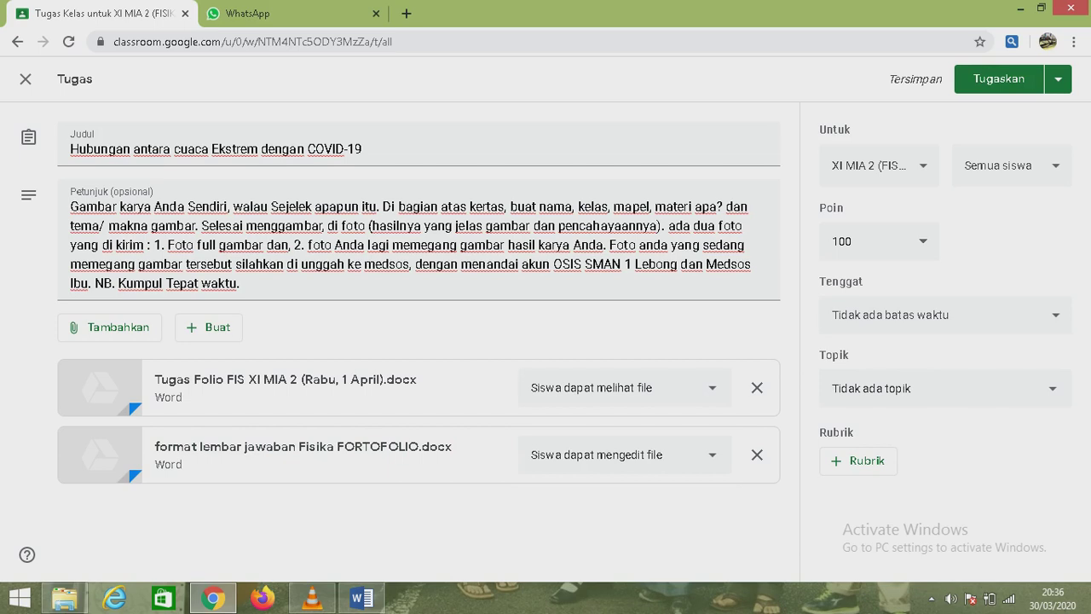
Assign the task to the topic Efek Pemanasan Global and set its due date to 1 Apr 2020.
left_click(945, 388)
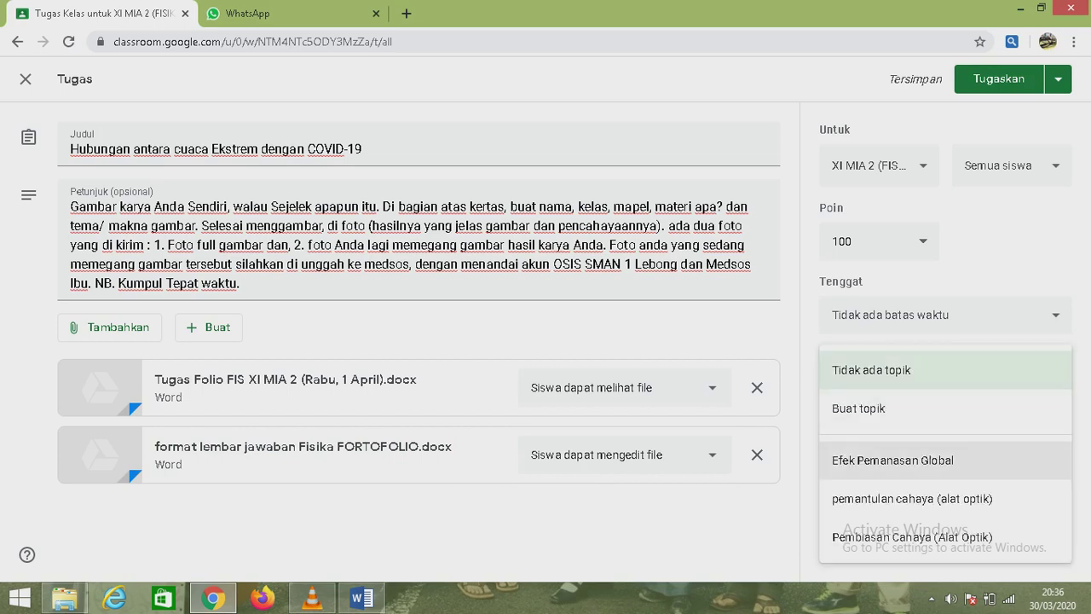
left_click(892, 460)
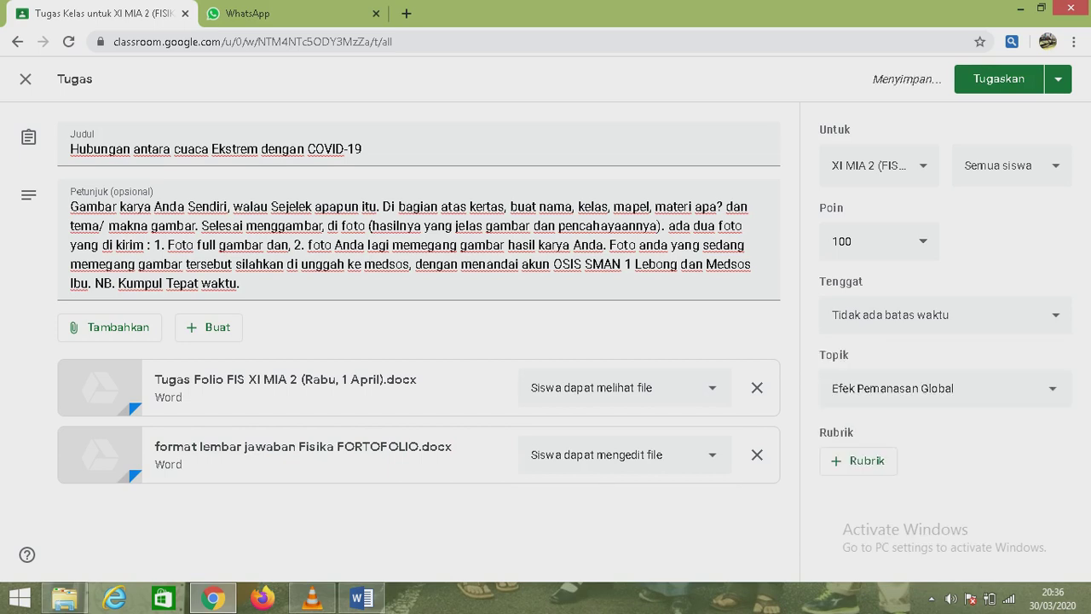
left_click(945, 316)
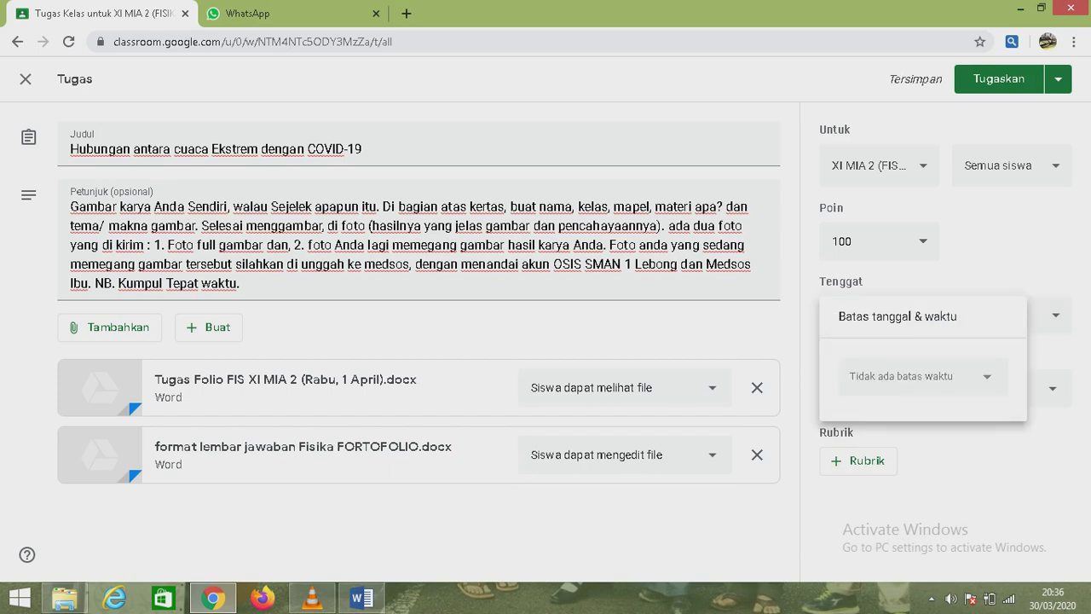
left_click(962, 376)
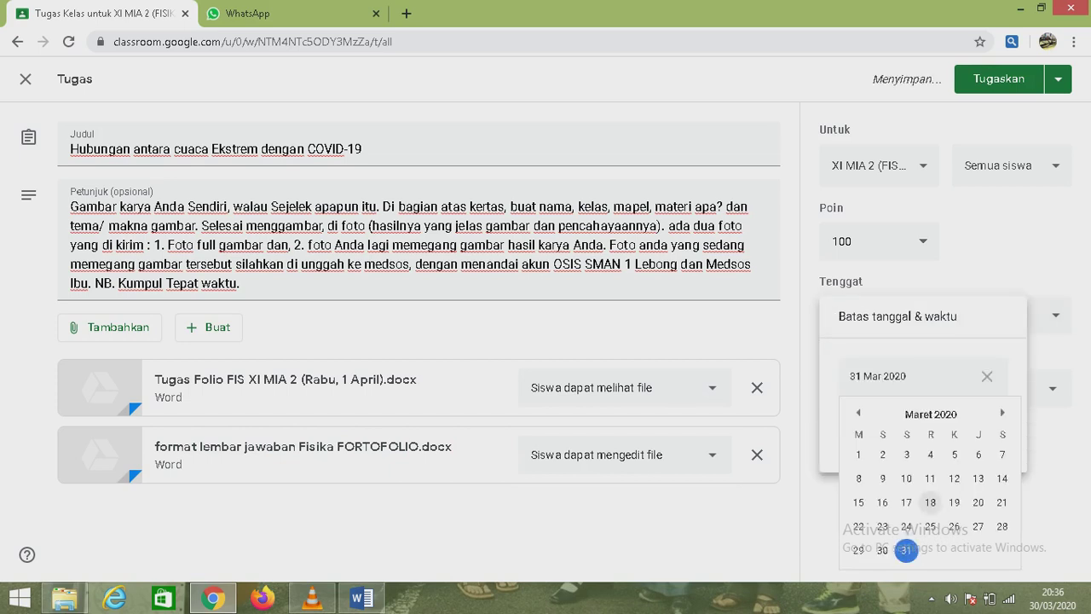
key("Right")
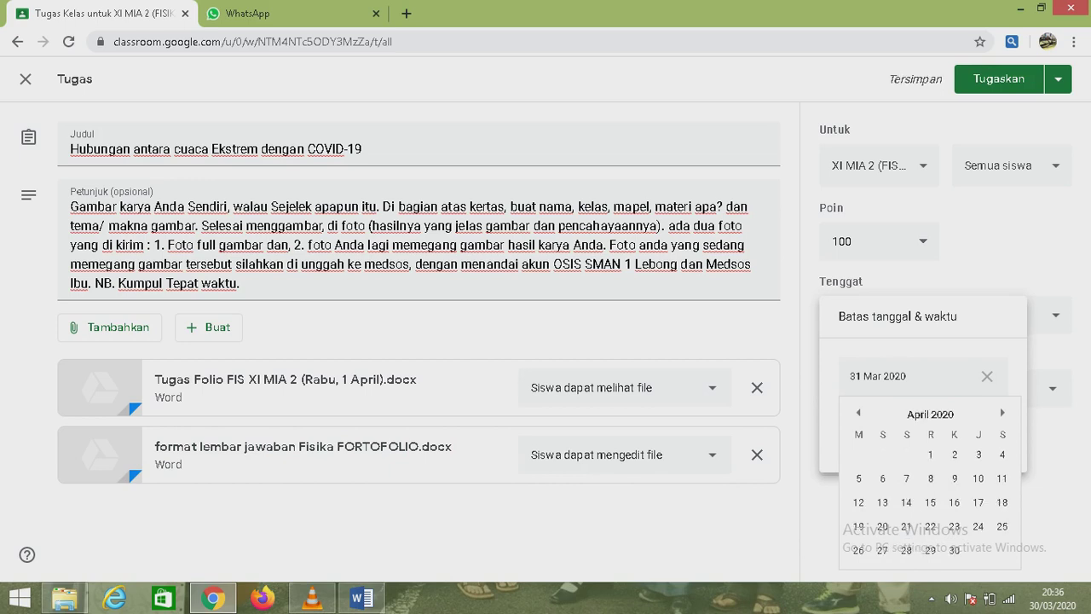
key("Return")
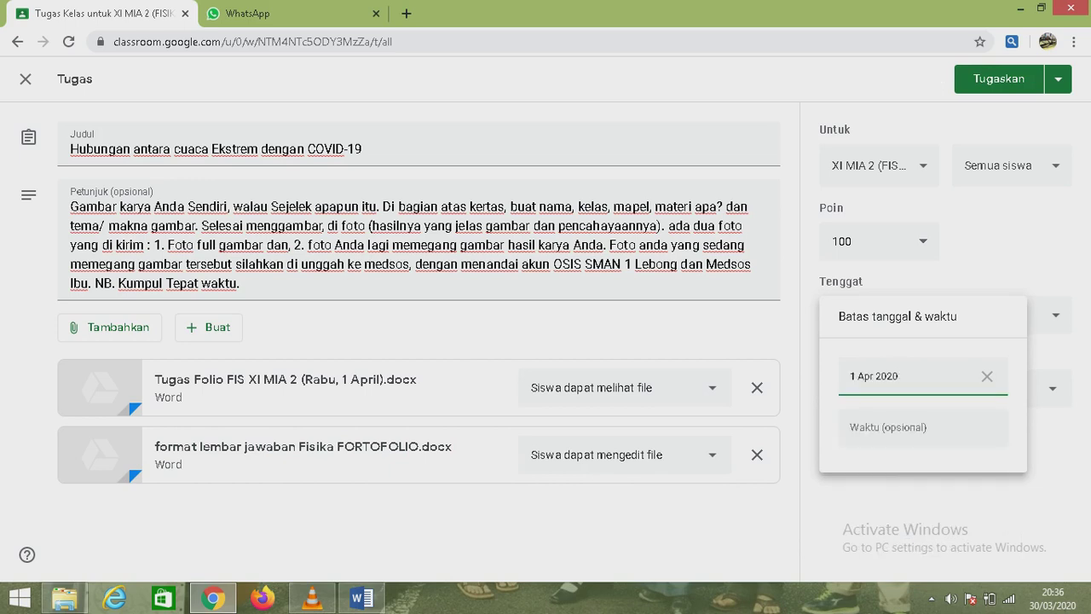
Clear the preset due time and enter 09 as the hour.
key("Tab")
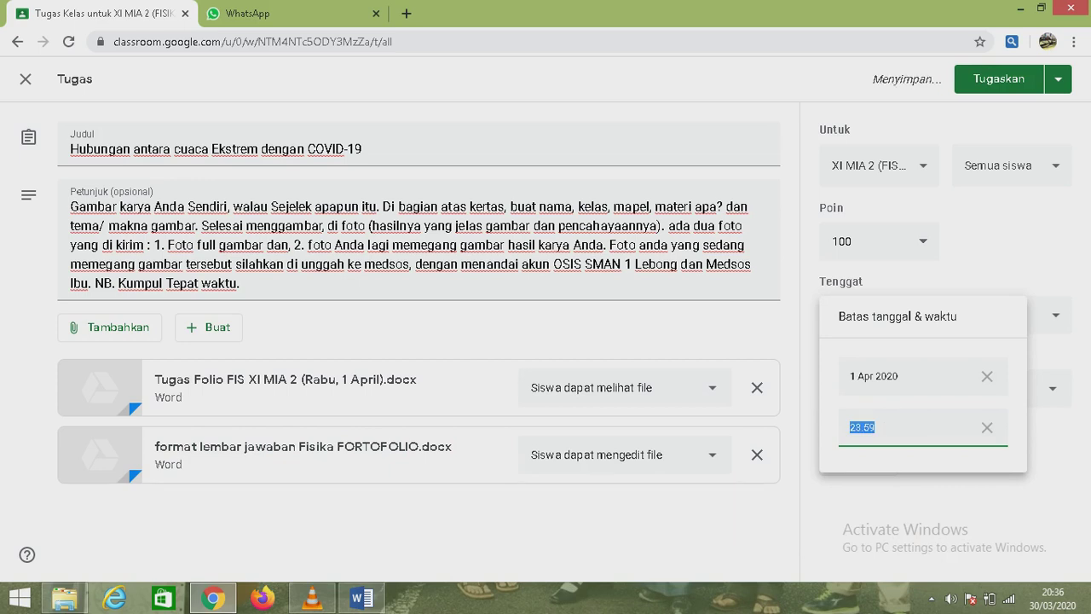
key("BackSpace")
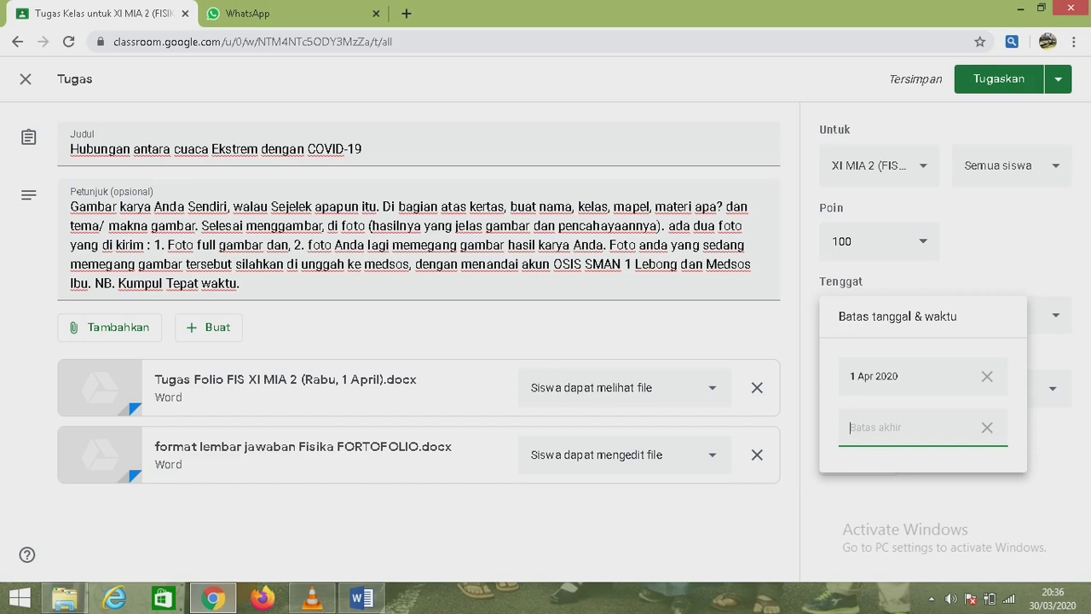
type("09")
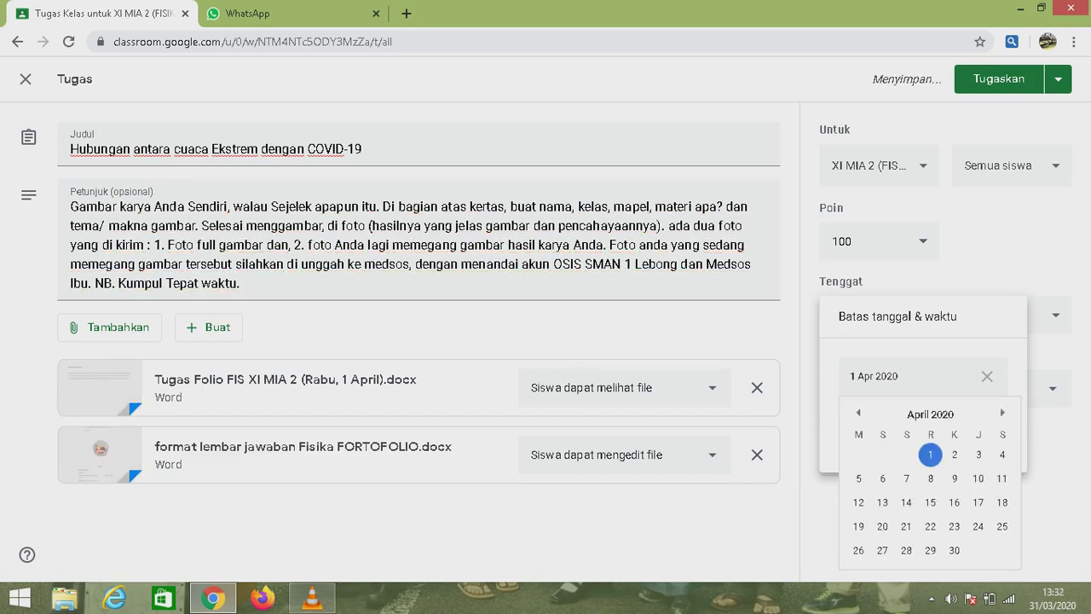
Set the assignment's deadline to 1 Apr 2020 at 09.00.
left_click(1002, 413)
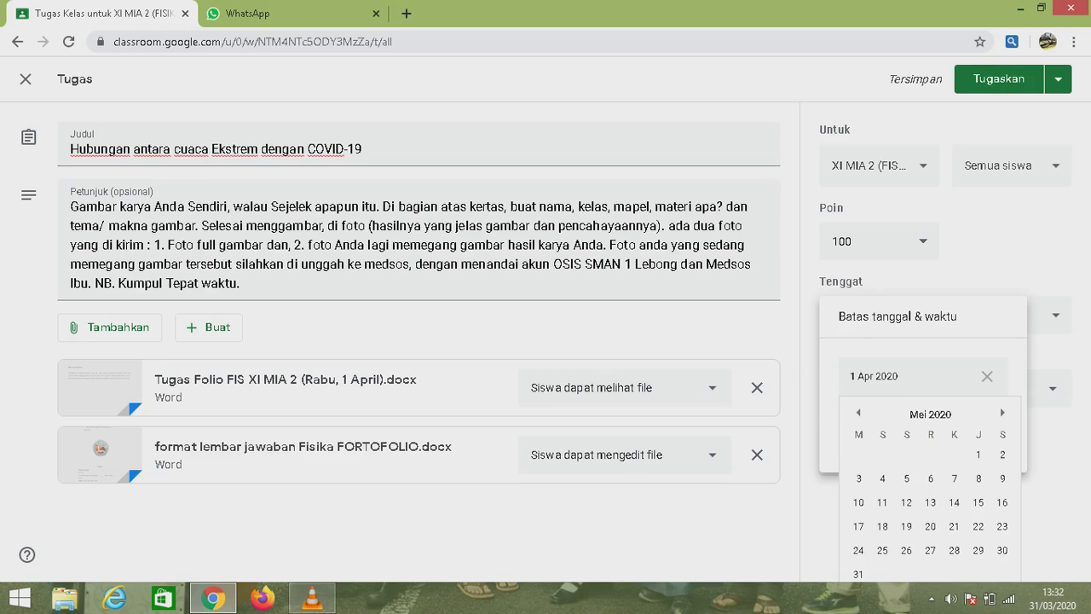
left_click(858, 412)
left_click(930, 454)
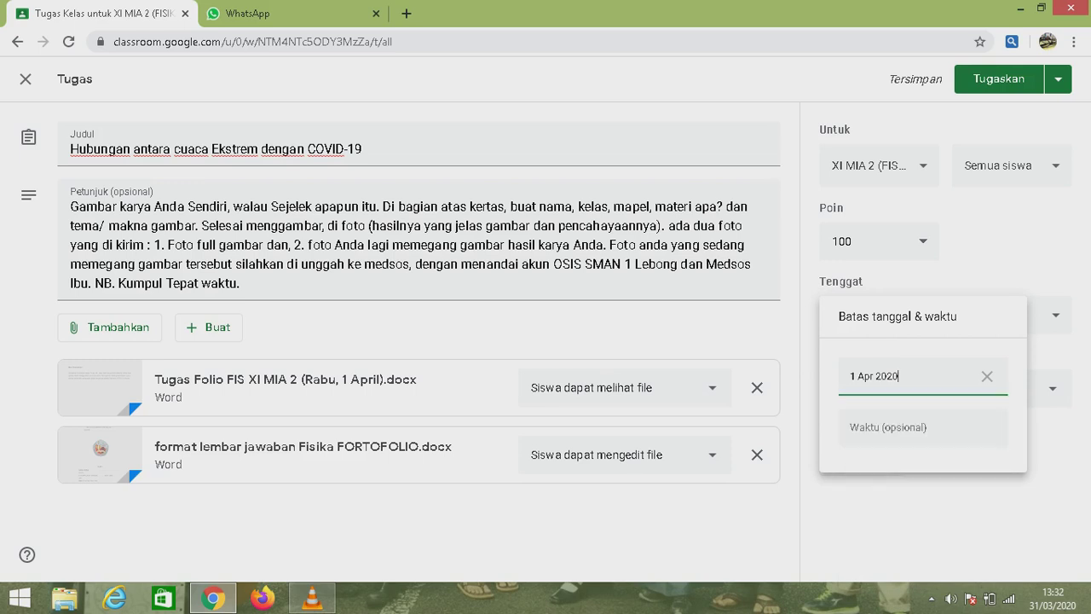
left_click(907, 427)
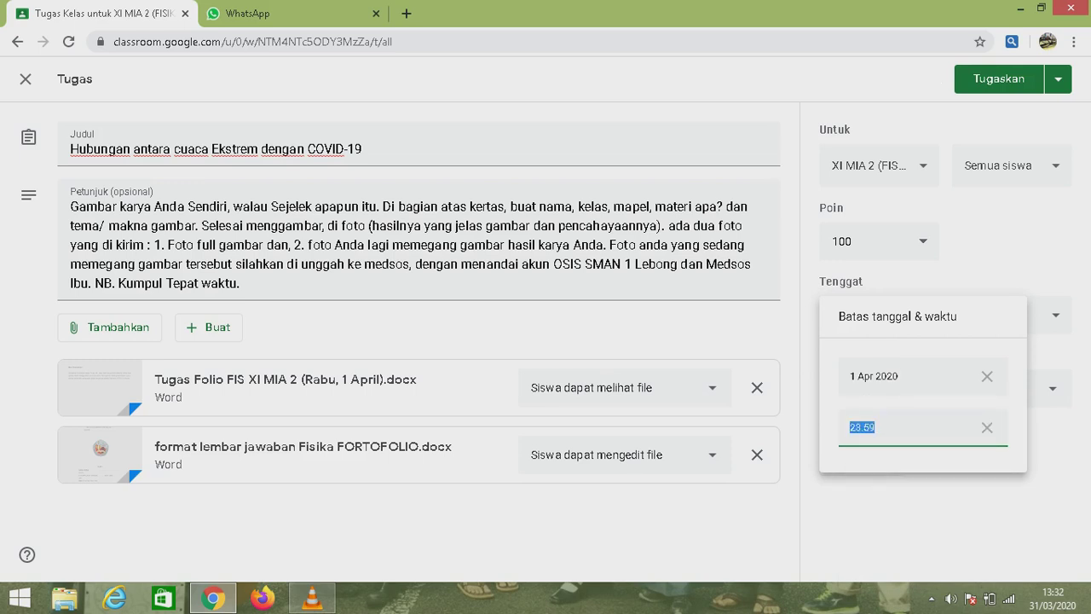
key("BackSpace")
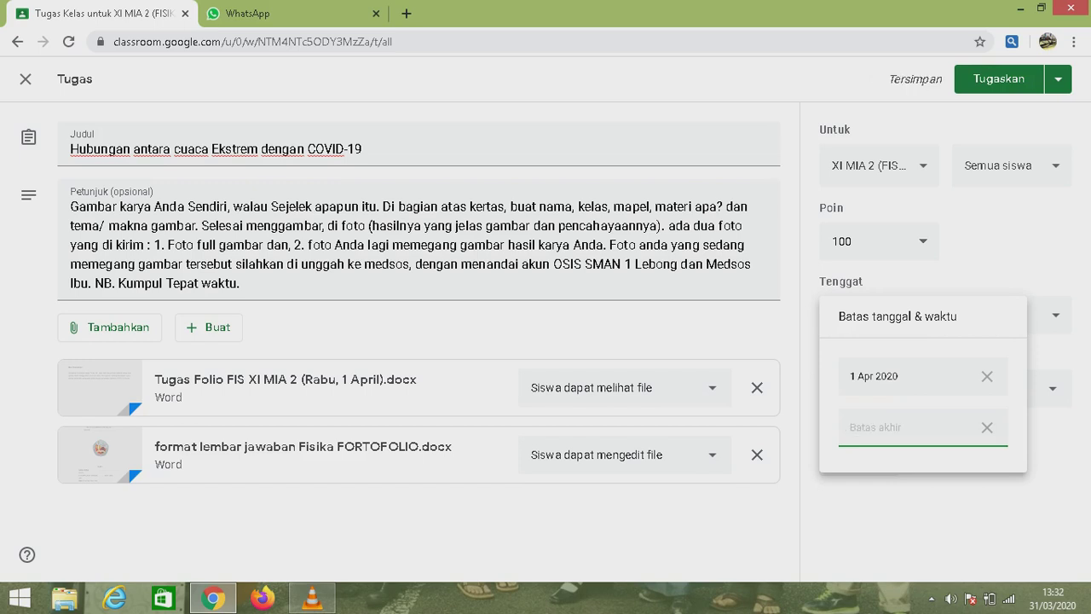
type("09.00")
Schedule the assignment to be posted on 1 Apr 2020 at 07.30.
left_click(1057, 78)
left_click(1003, 109)
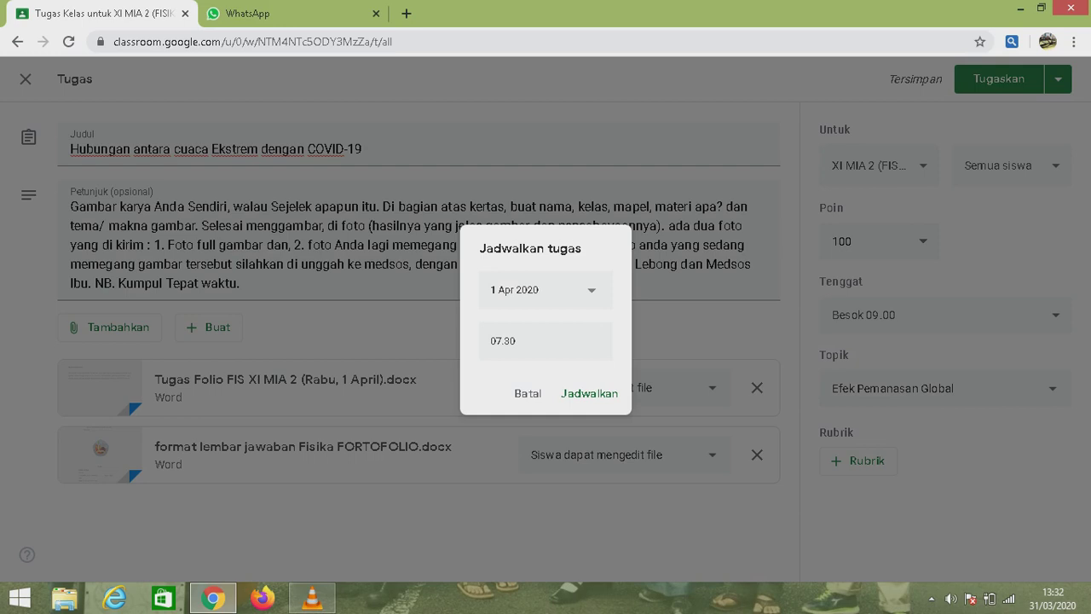
left_click(589, 394)
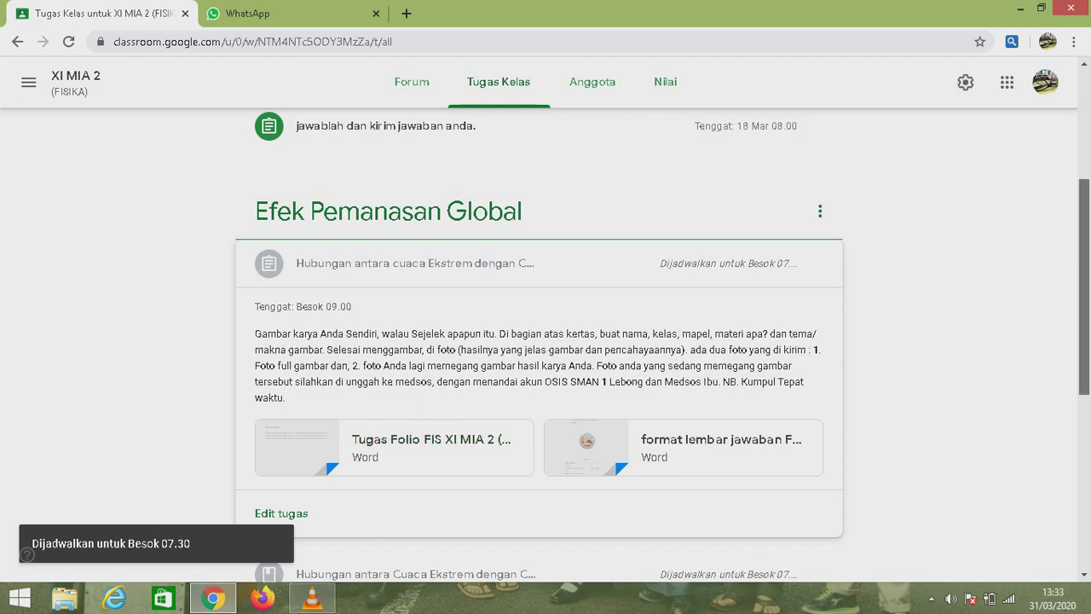
scroll(539, 341, "down", 1)
scroll(539, 341, "up", 1)
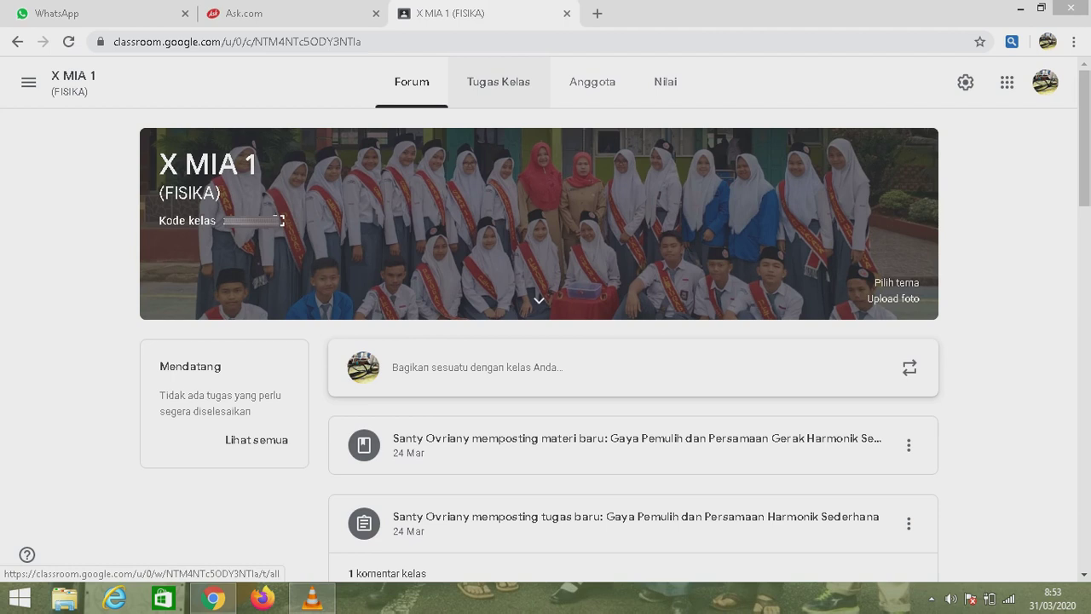
Create a new assignment (Tugas) in the classwork of the X MIA 1 (FISIKA) class.
left_click(499, 82)
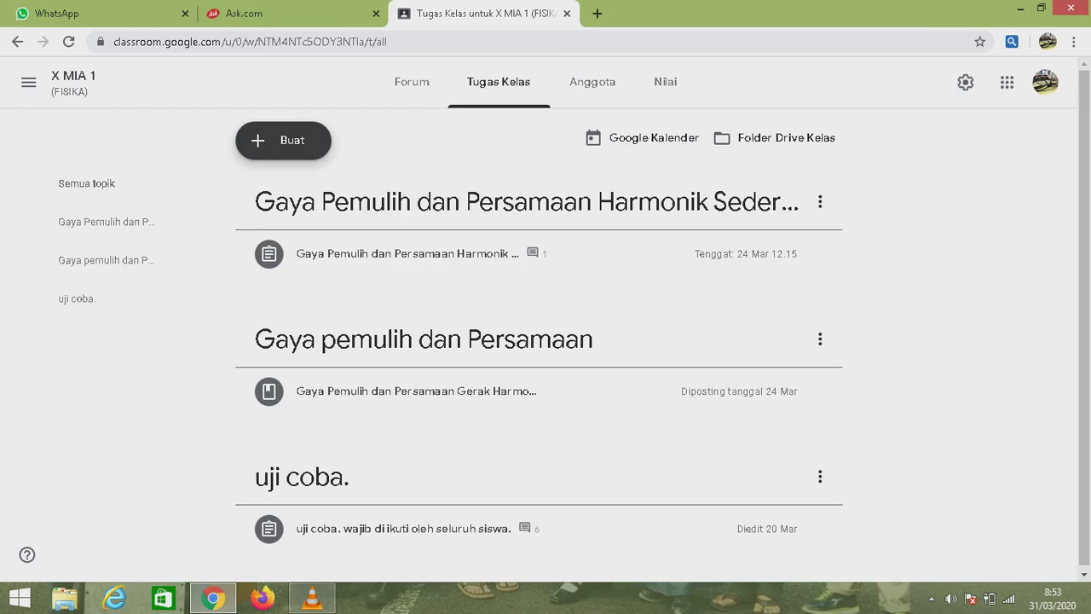
left_click(283, 140)
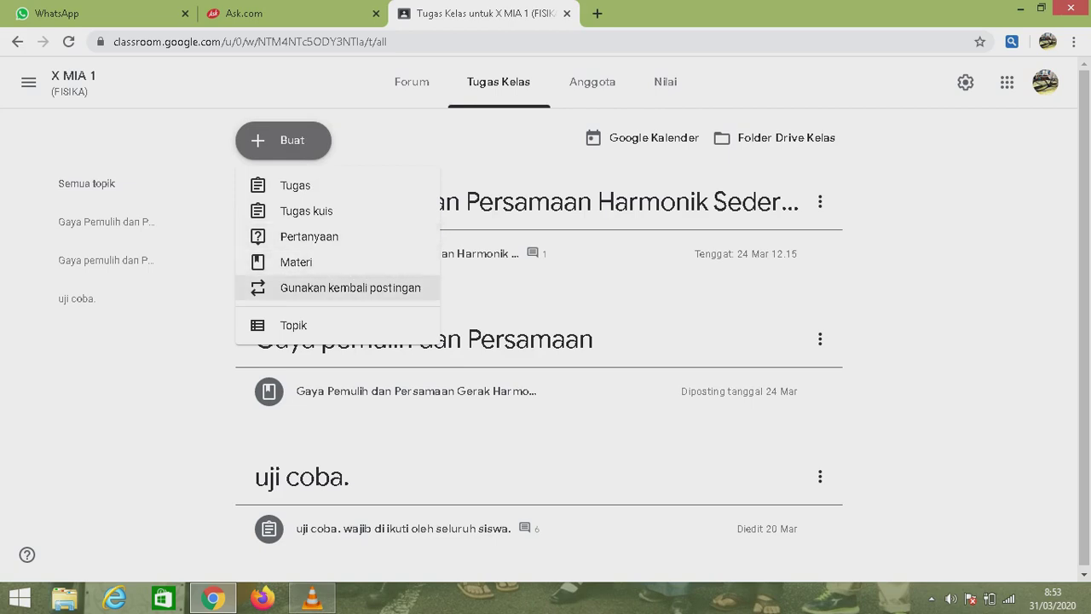
key("Escape")
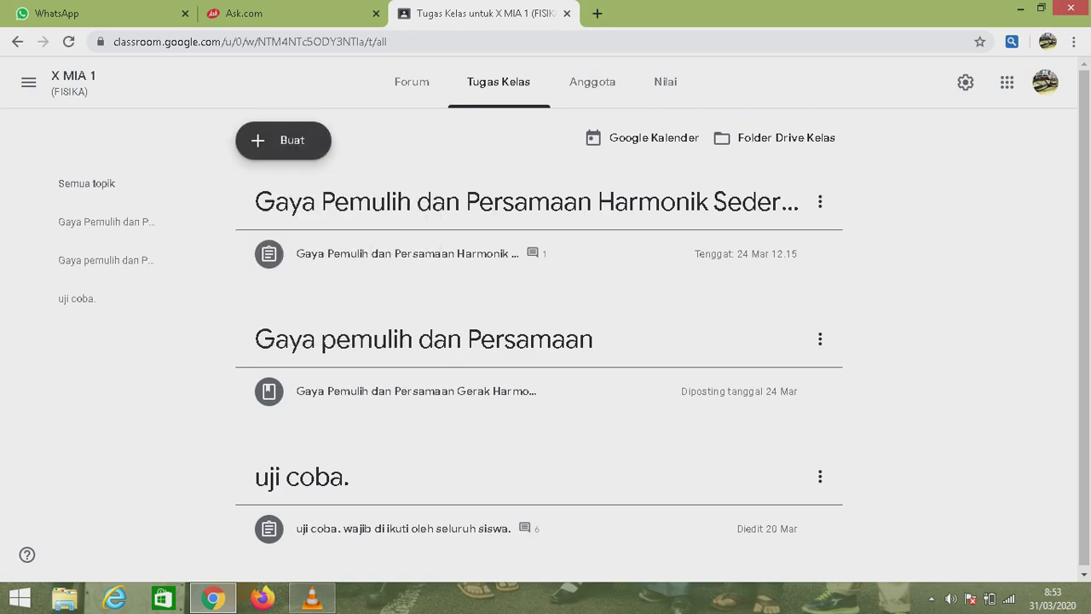
key("Return")
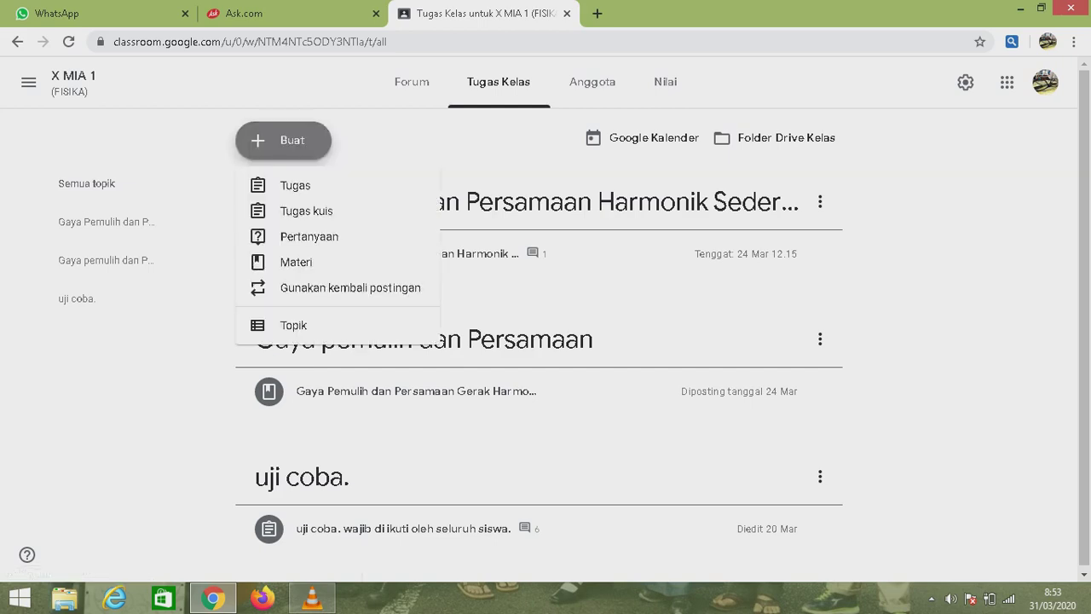
key("Return")
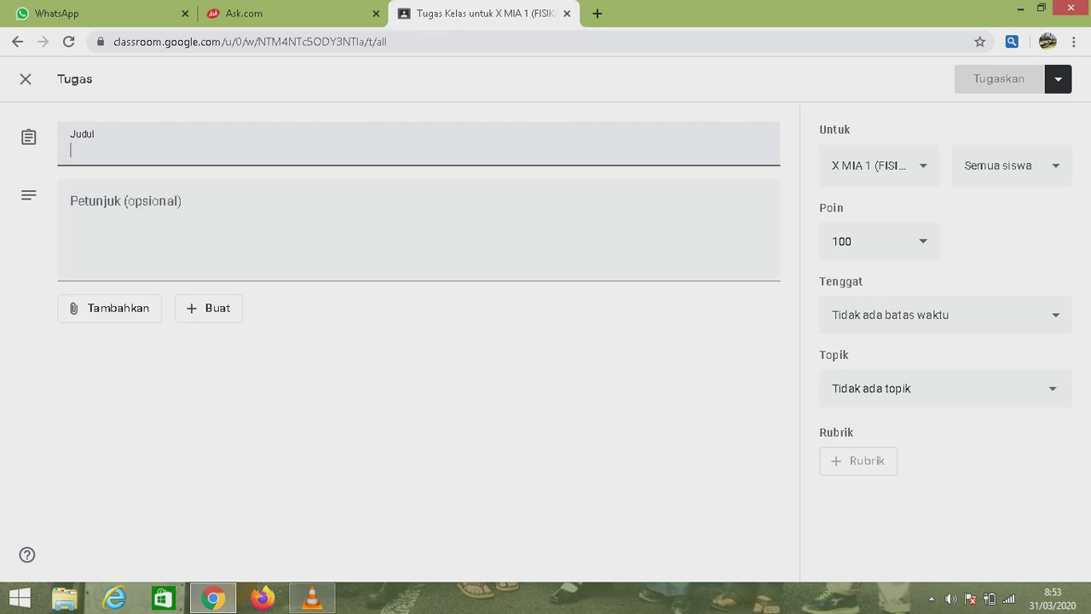
Title the assignment "gerak Harminok sederhana pada bandul sederhana".
type("E")
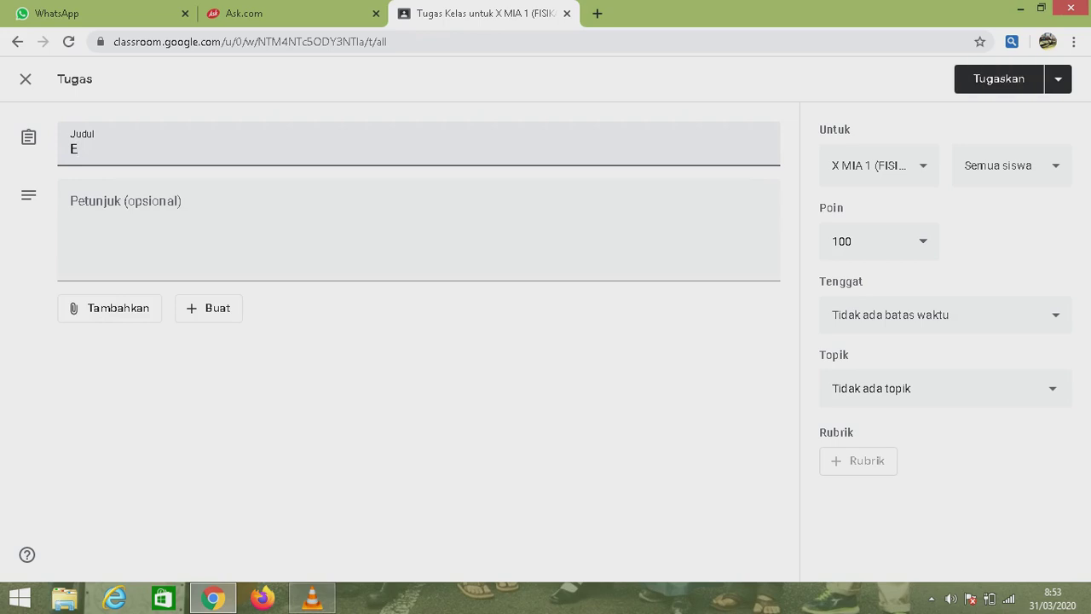
key("BackSpace")
type("gerak Harmi")
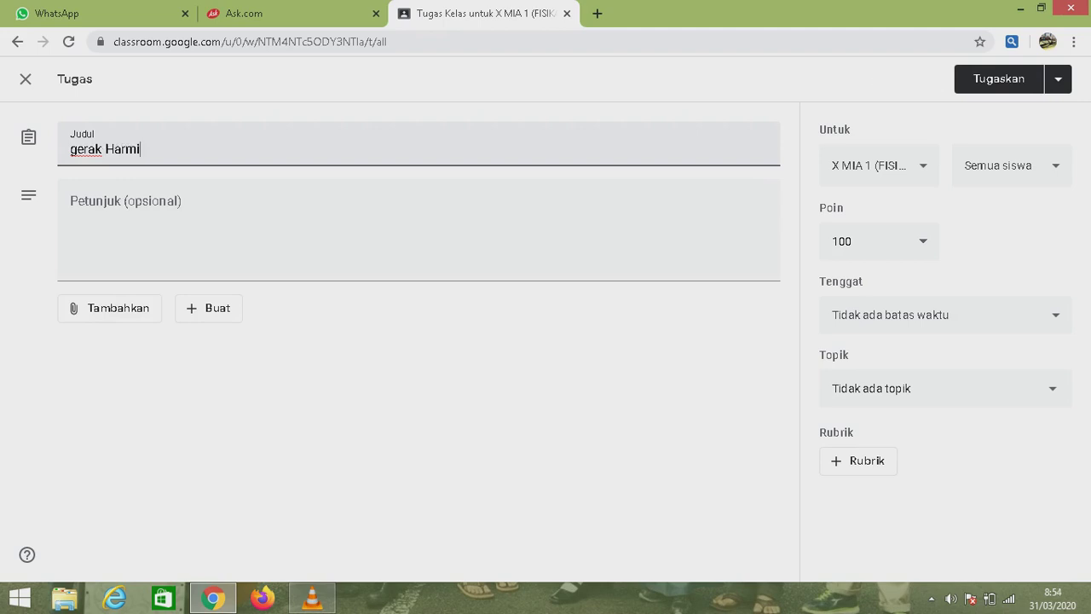
type("ni")
key("BackSpace")
type("ok sederhana")
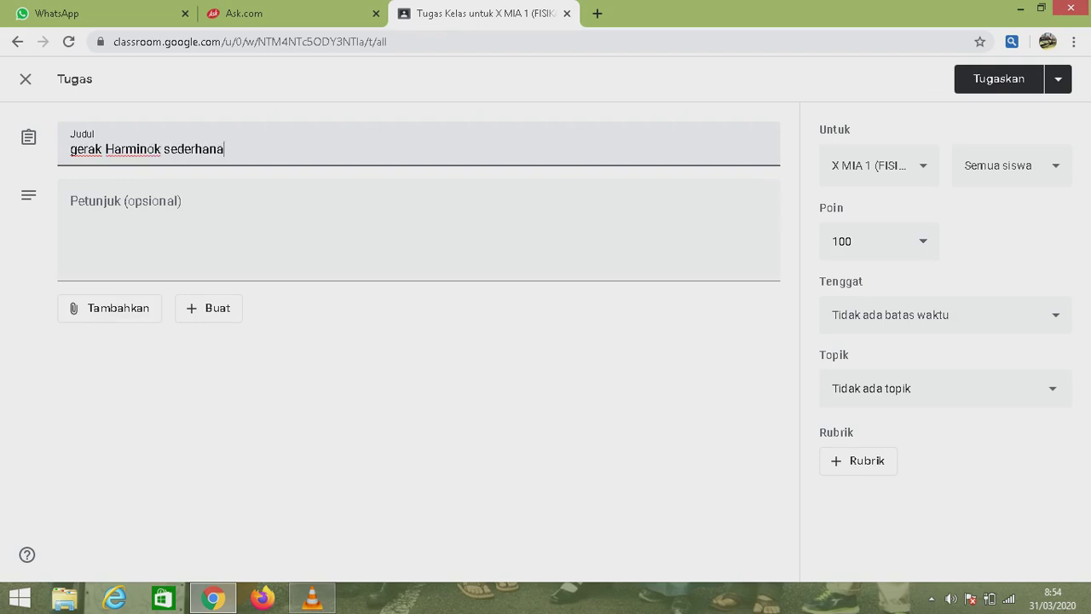
type(" pada bandu")
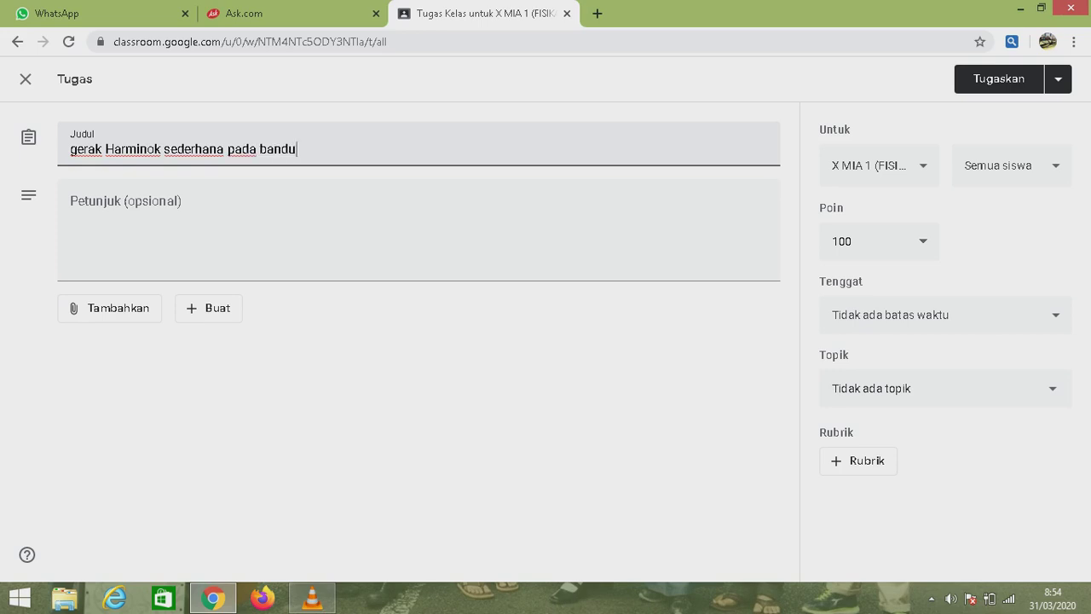
type("l sederhana")
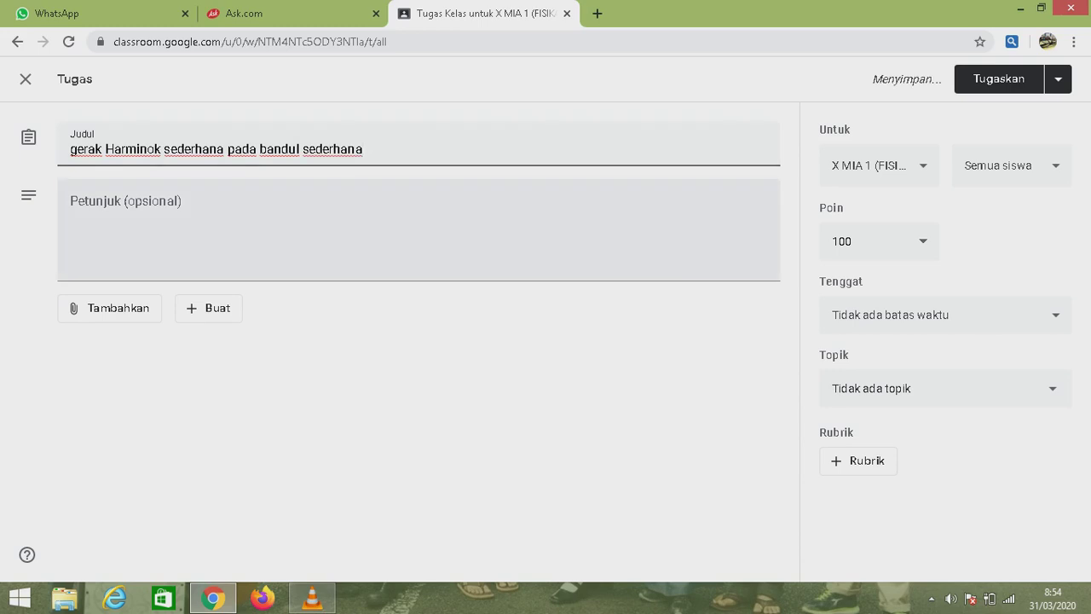
Open Kalimat materi atau petunjuk GCR in Word from the Shooting GCR folder and copy the Petunjuk paragraph with NB items a and b.
left_click(417, 228)
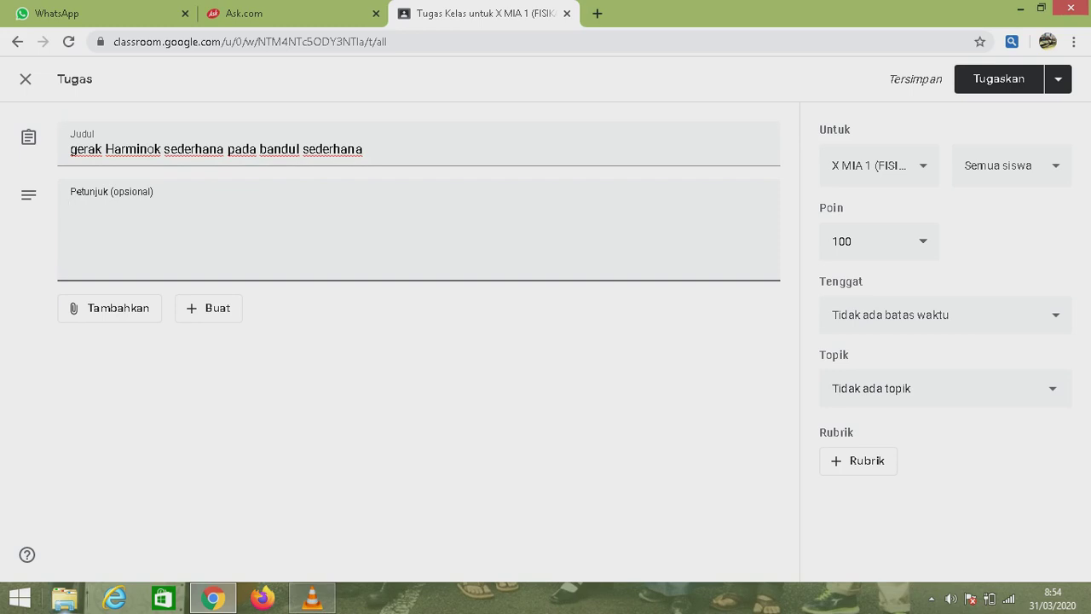
left_click(65, 597)
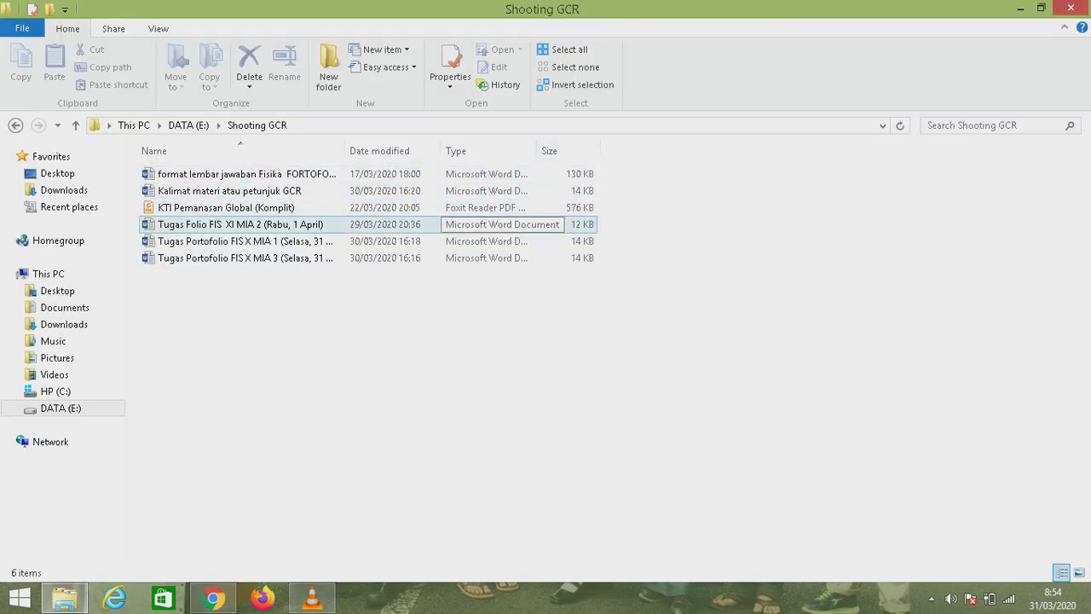
left_click(248, 191)
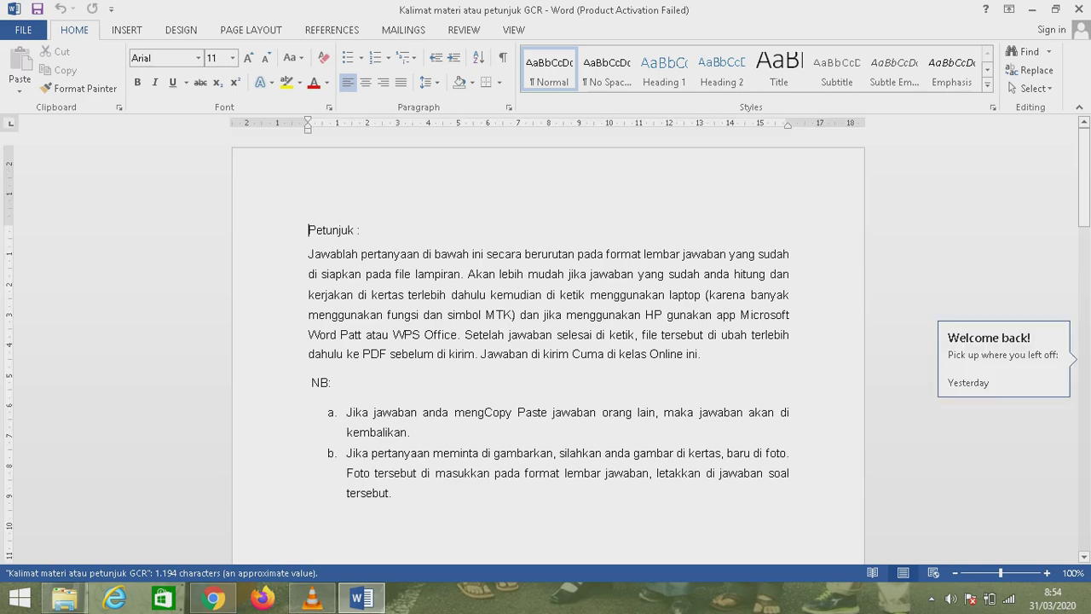
left_click_drag(308, 254, 403, 496)
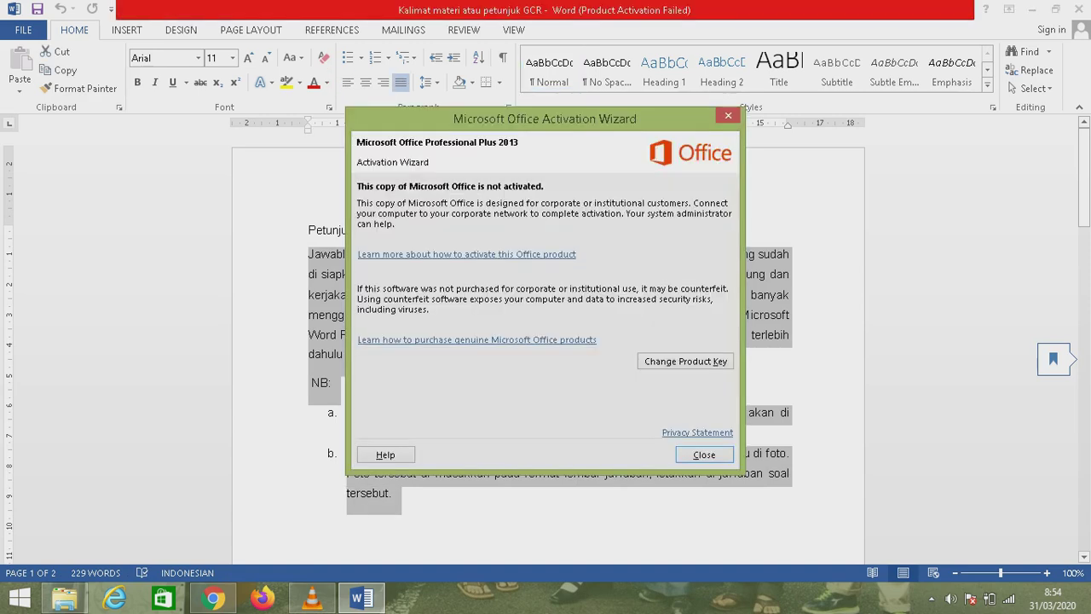
left_click(728, 115)
right_click(561, 375)
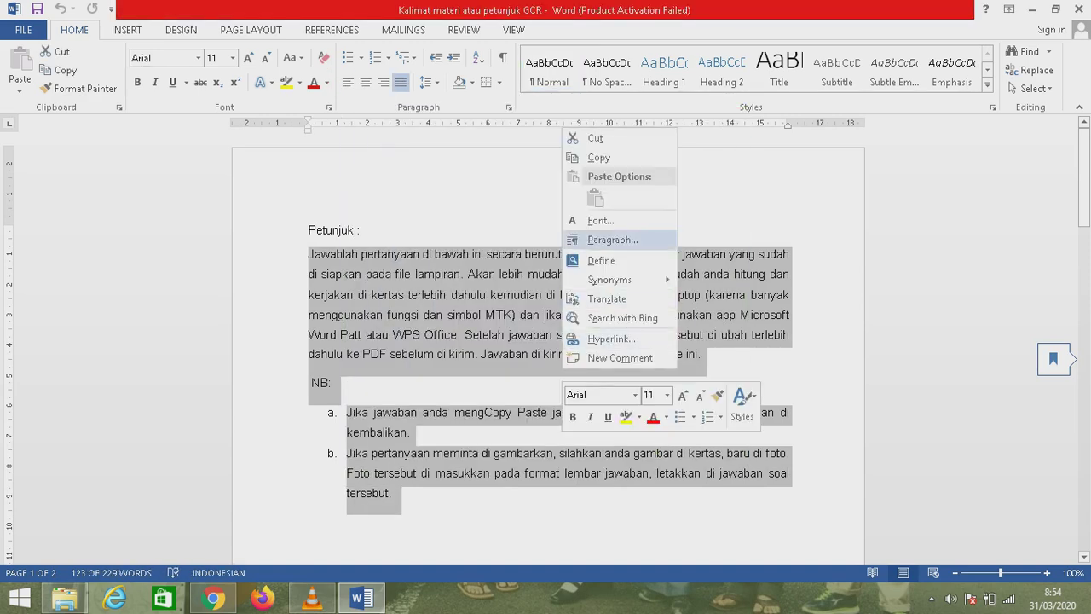
left_click(598, 156)
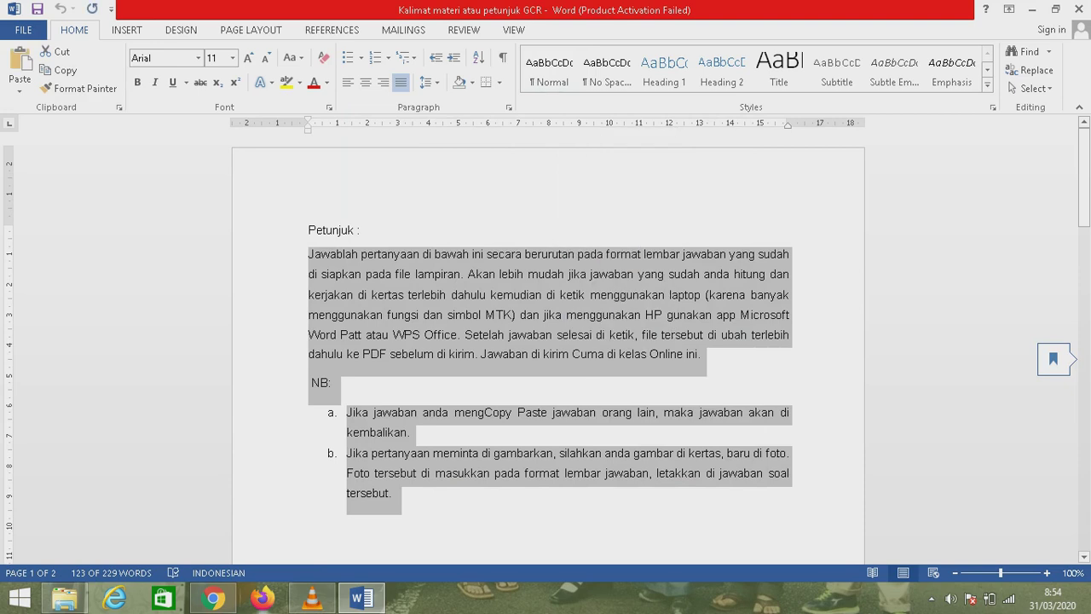
Switch back to Google Classroom and paste the copied text into the assignment's instructions.
left_click(213, 599)
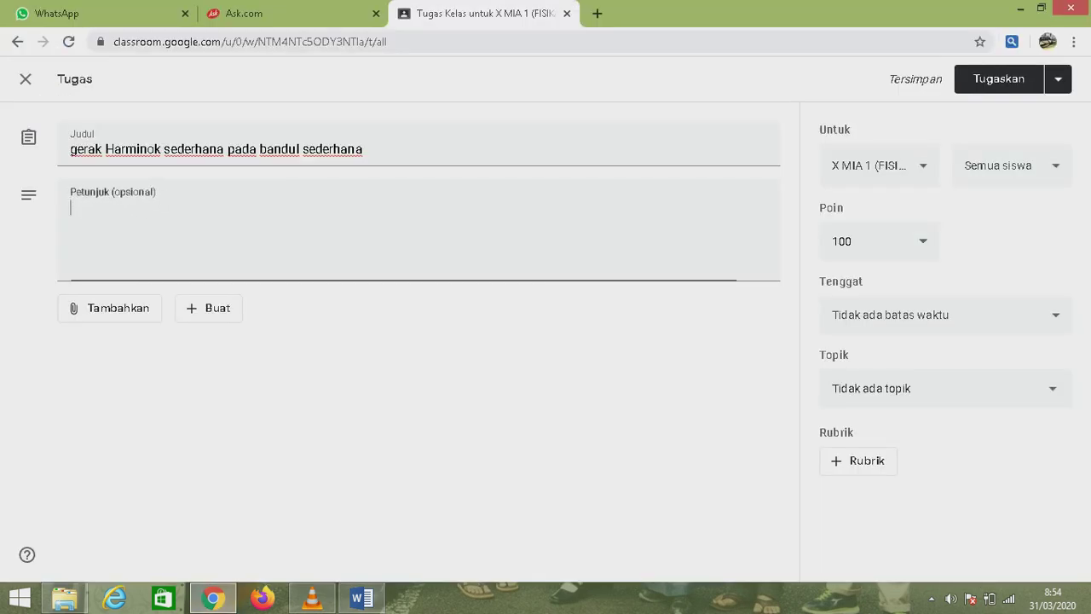
right_click(104, 220)
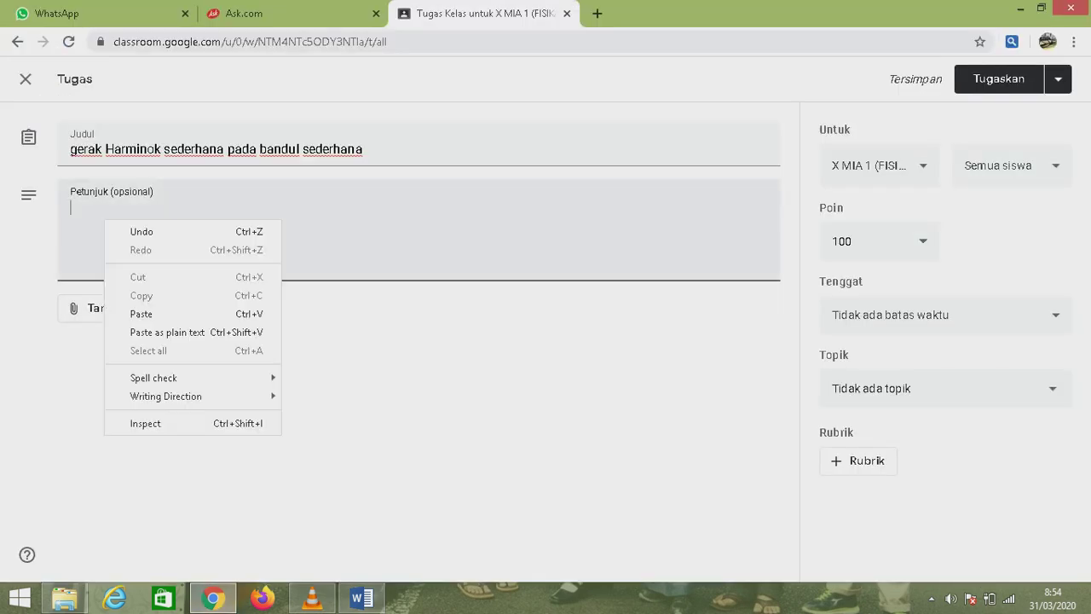
left_click(142, 313)
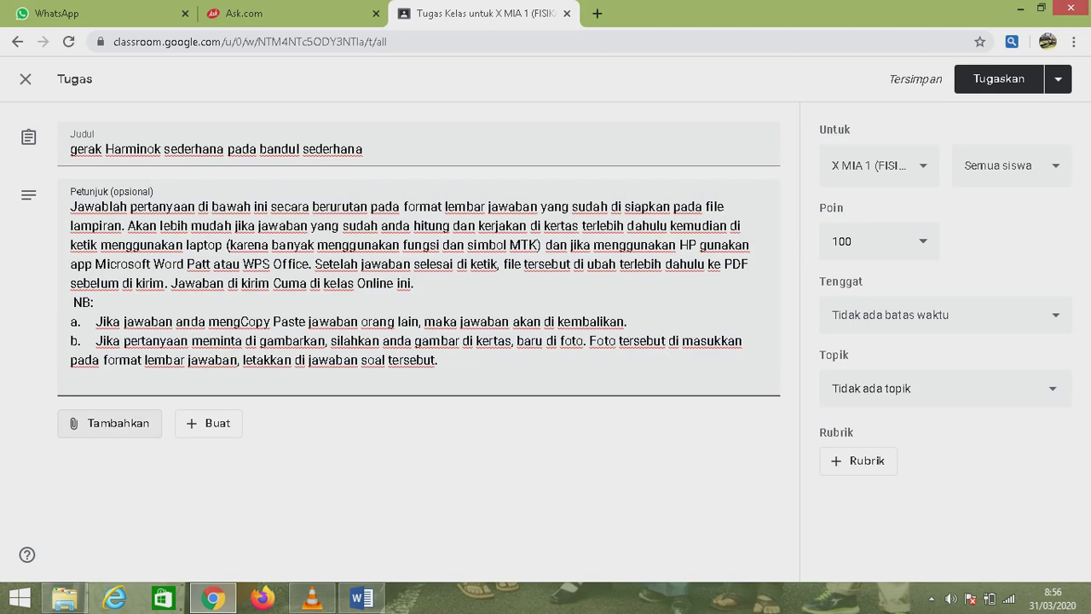
Bring up the file upload for an assignment attachment, and open Tugas Portofolio FIS X MIA 1 (Selasa, 31 Maret) in Word from the Shooting GCR folder.
left_click(109, 423)
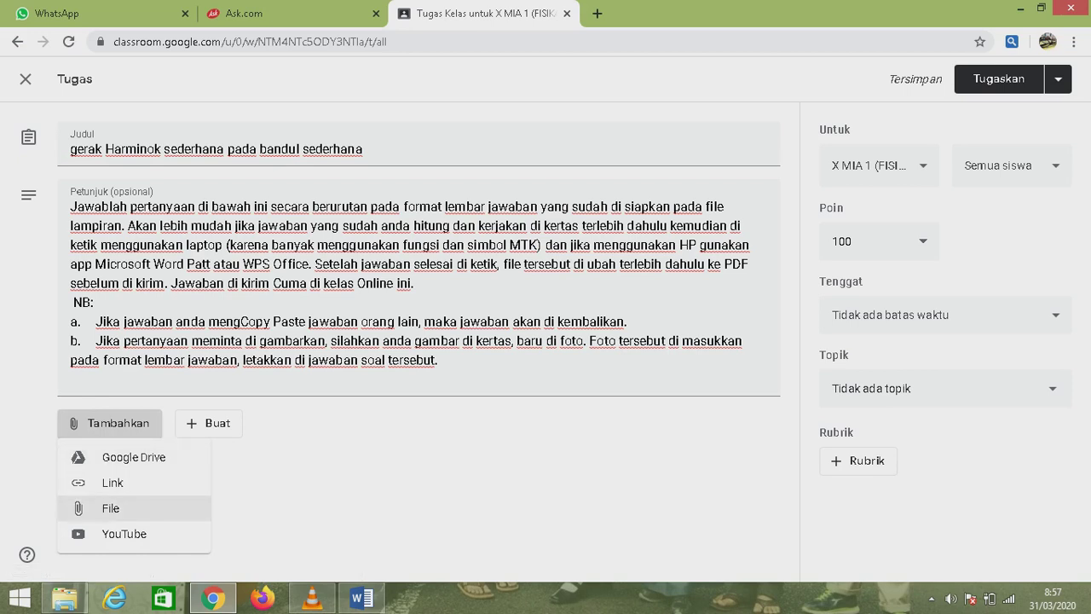
left_click(111, 508)
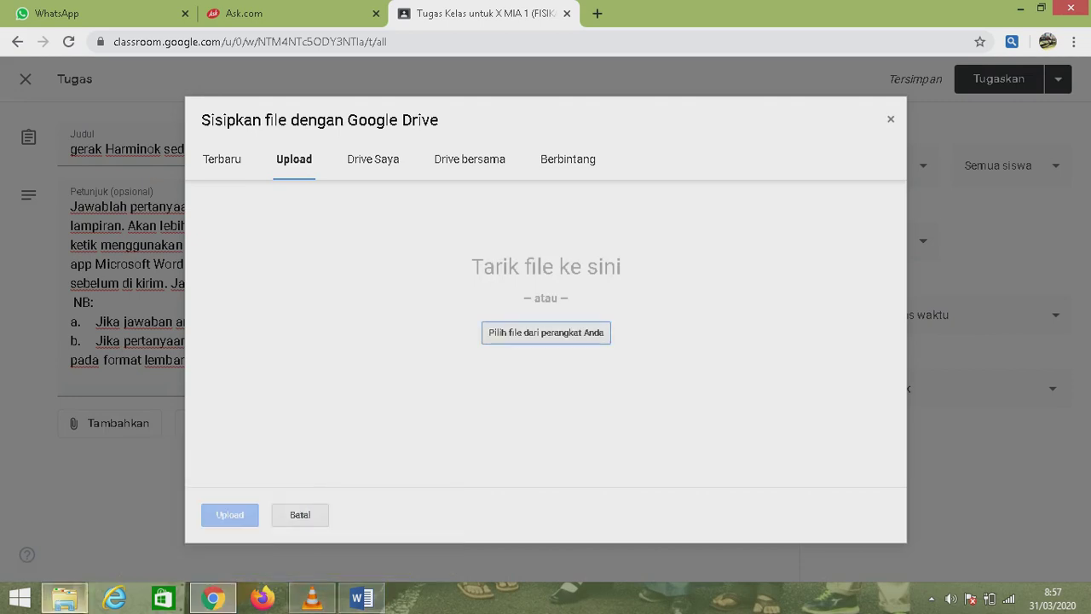
left_click(65, 598)
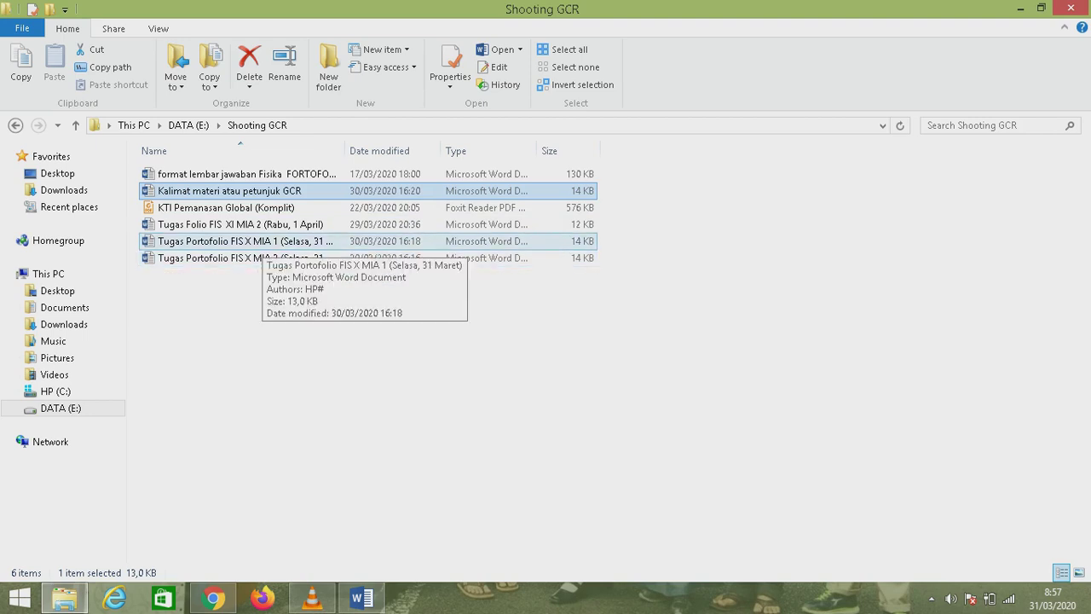
left_click(261, 241)
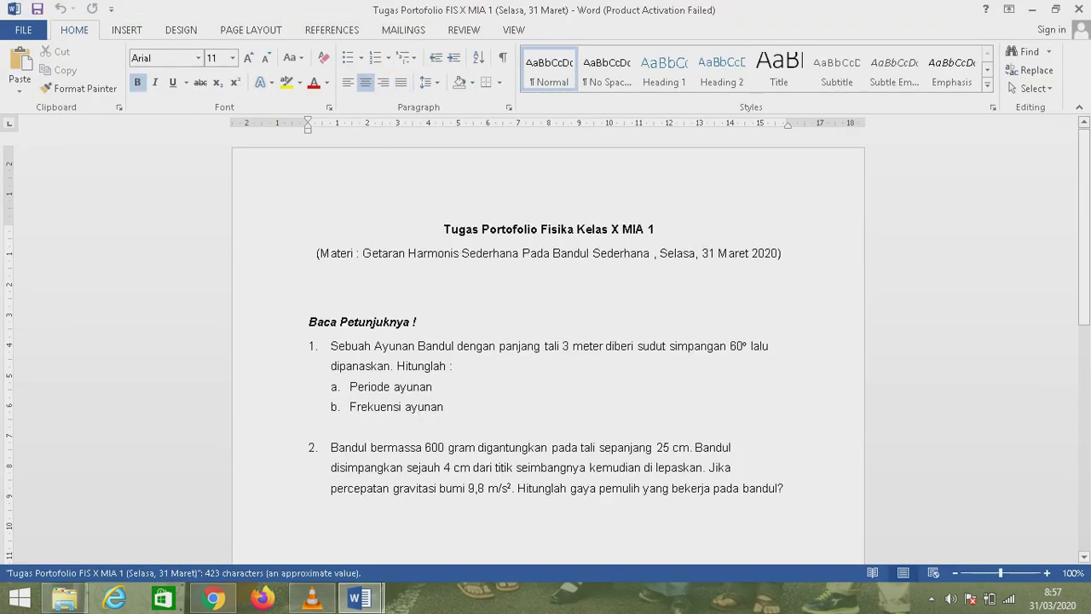
Replace "dipanaskan" with "dilepaskan" in question 1 of the document and save it.
left_click(391, 367)
key("BackSpace")
key("BackSpace")
key("BackSpace")
key("BackSpace")
key("BackSpace")
key("BackSpace")
key("BackSpace")
key("BackSpace")
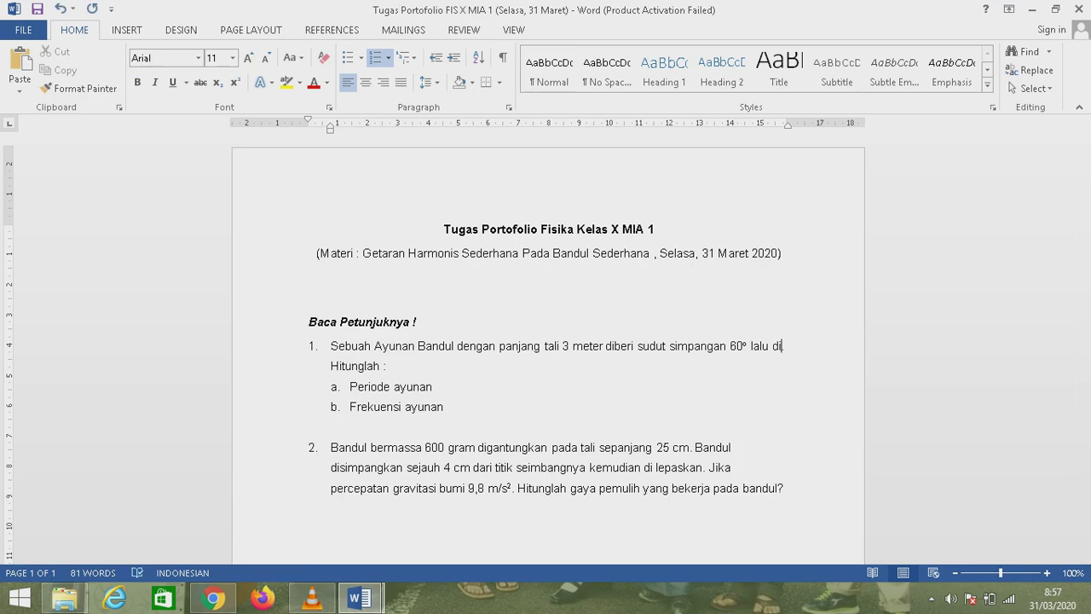
type("lepas ")
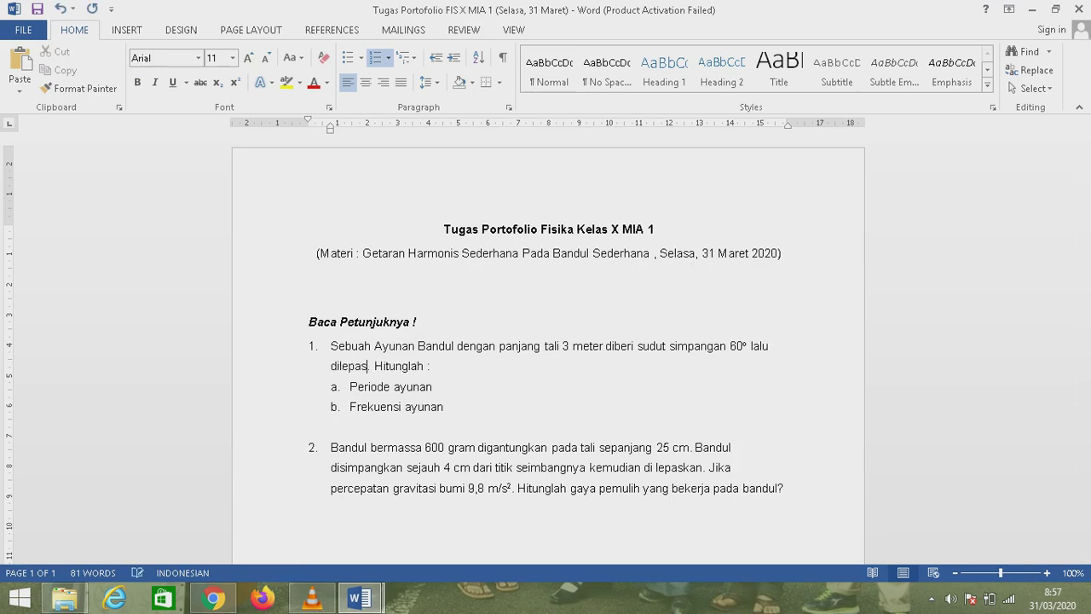
type("kan")
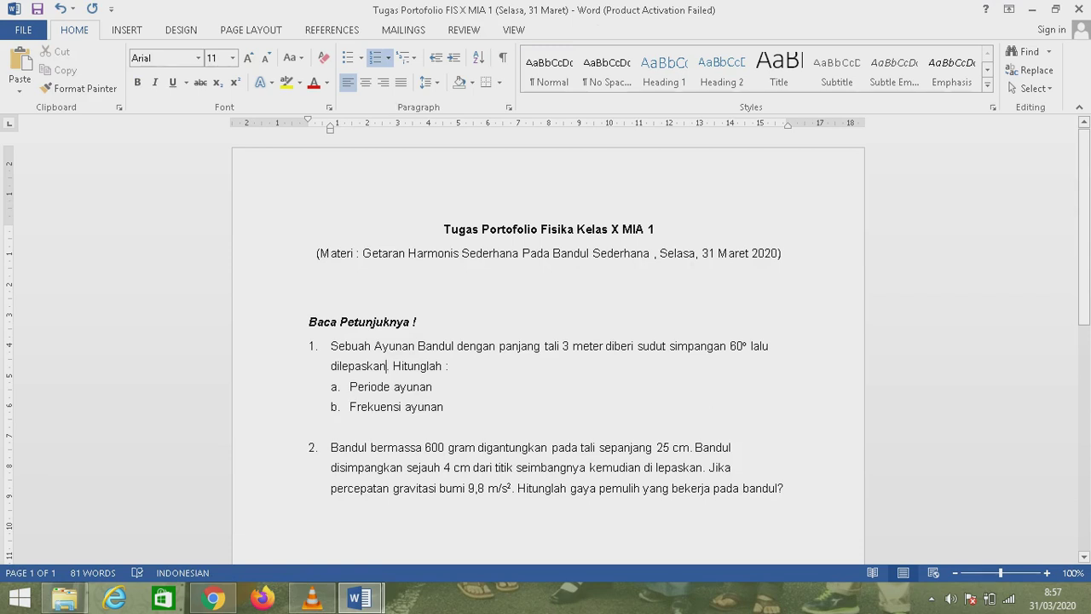
key("ctrl+s")
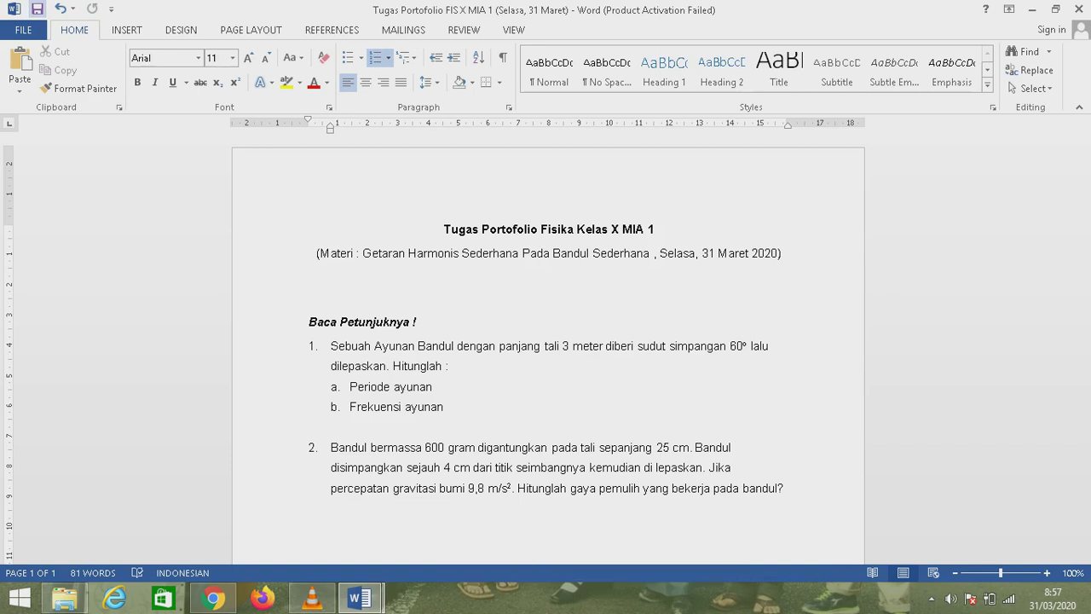
left_click(638, 346)
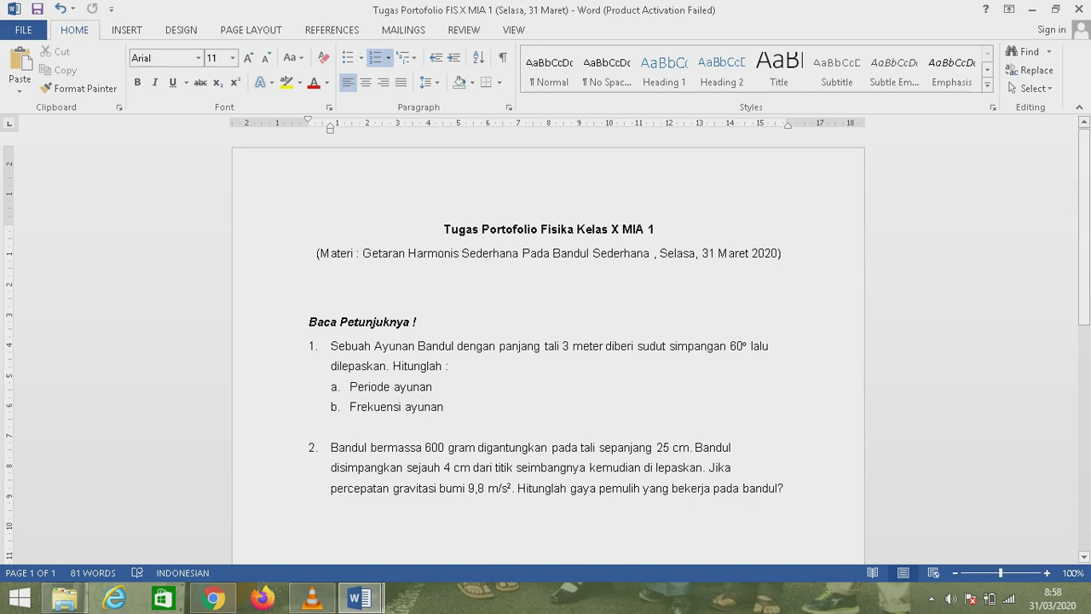
Save the Tugas Portofolio FIS X MIA 1 (Selasa, 31 Maret) document as a PDF in Shooting GCR, then close the PDF and the document.
key("F12")
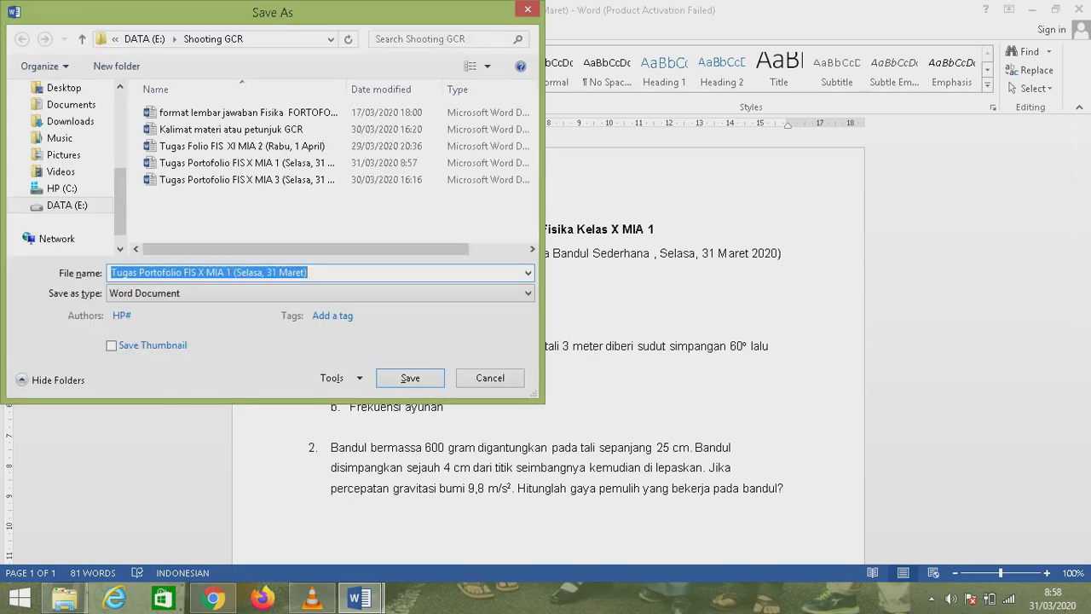
left_click(316, 293)
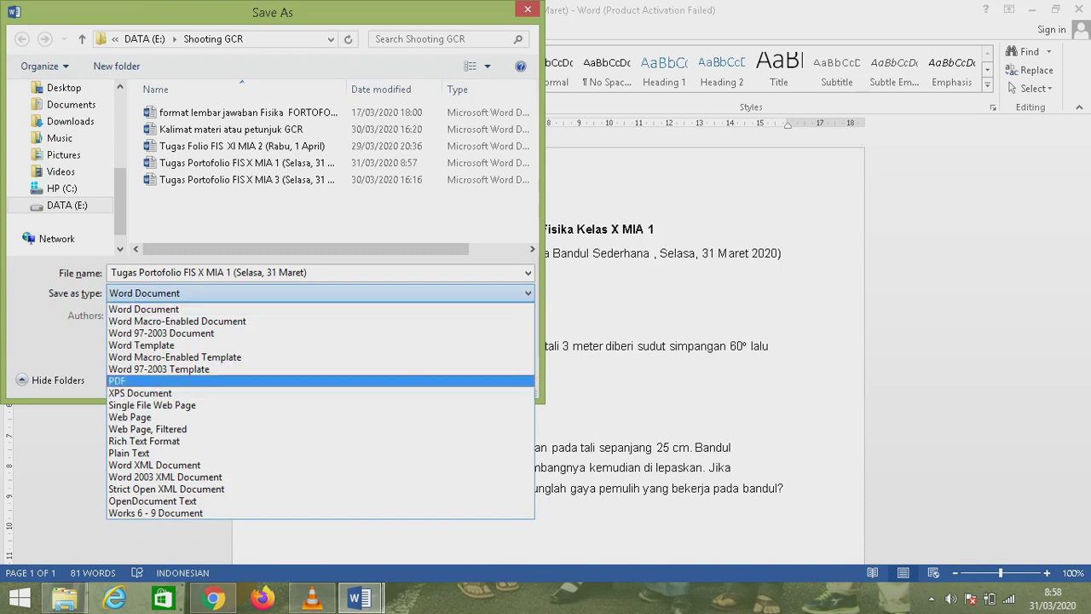
left_click(315, 381)
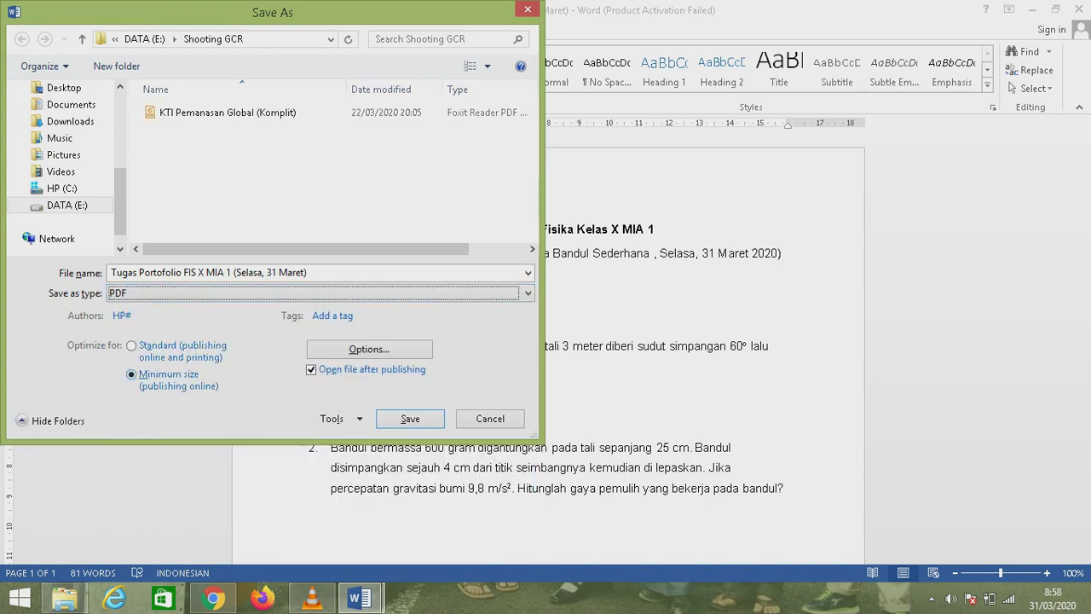
key("Return")
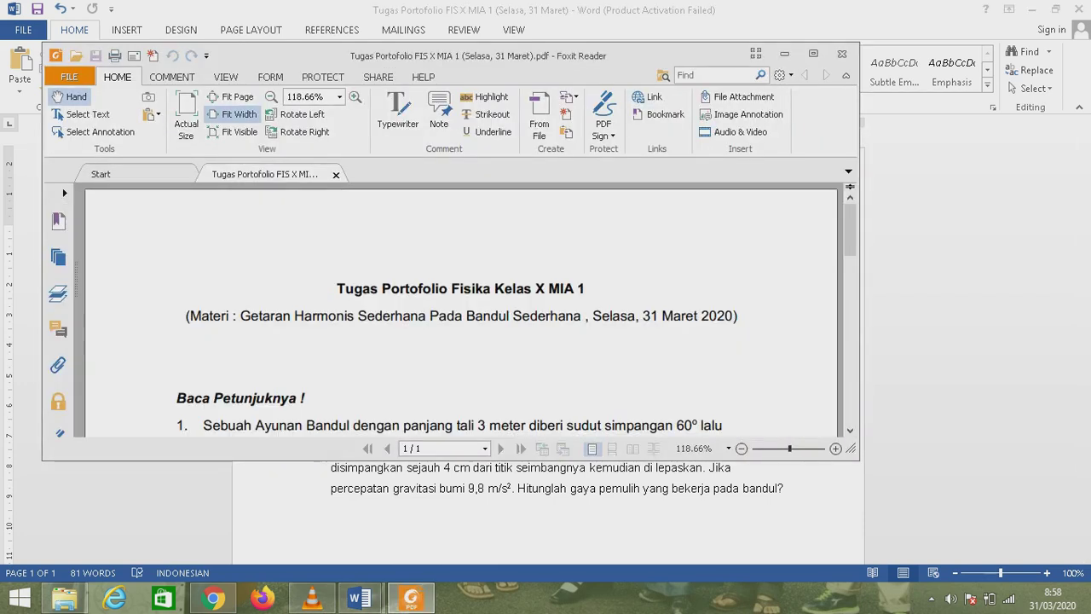
left_click(841, 54)
left_click(1079, 9)
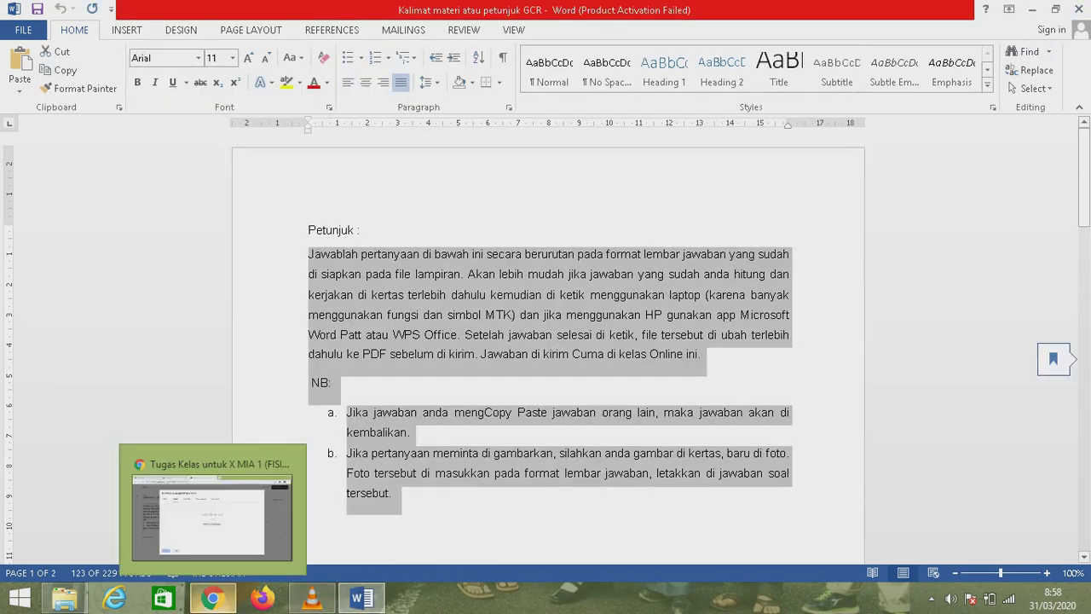
Switch back to Google Classroom and upload Tugas Portofolio FIS X MIA 1 (Selasa, 31 Maret).pdf as an attachment to the assignment.
left_click(214, 598)
left_click(545, 332)
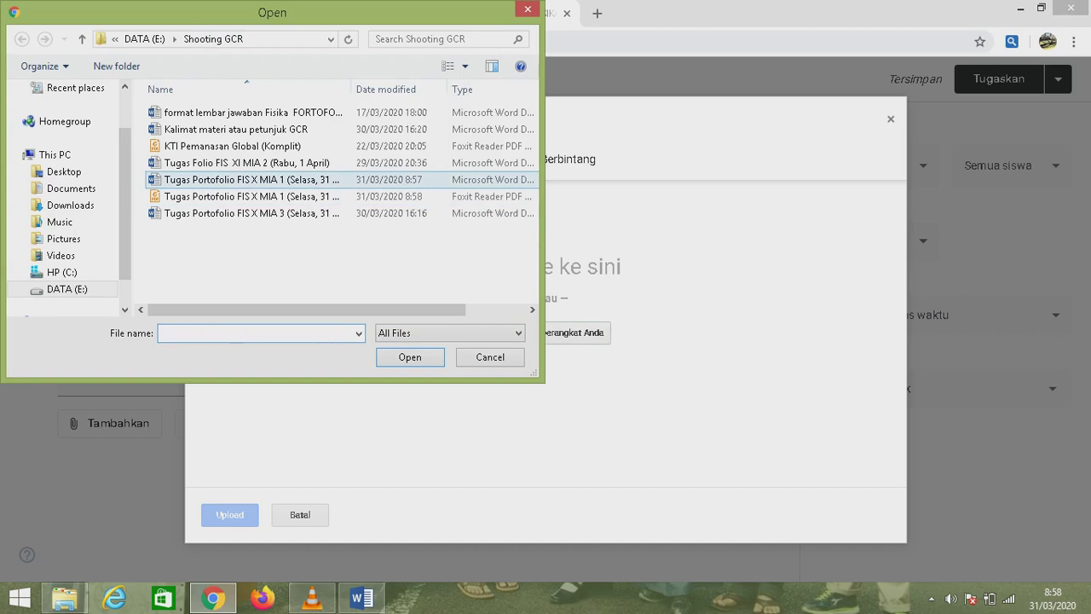
left_click(251, 196)
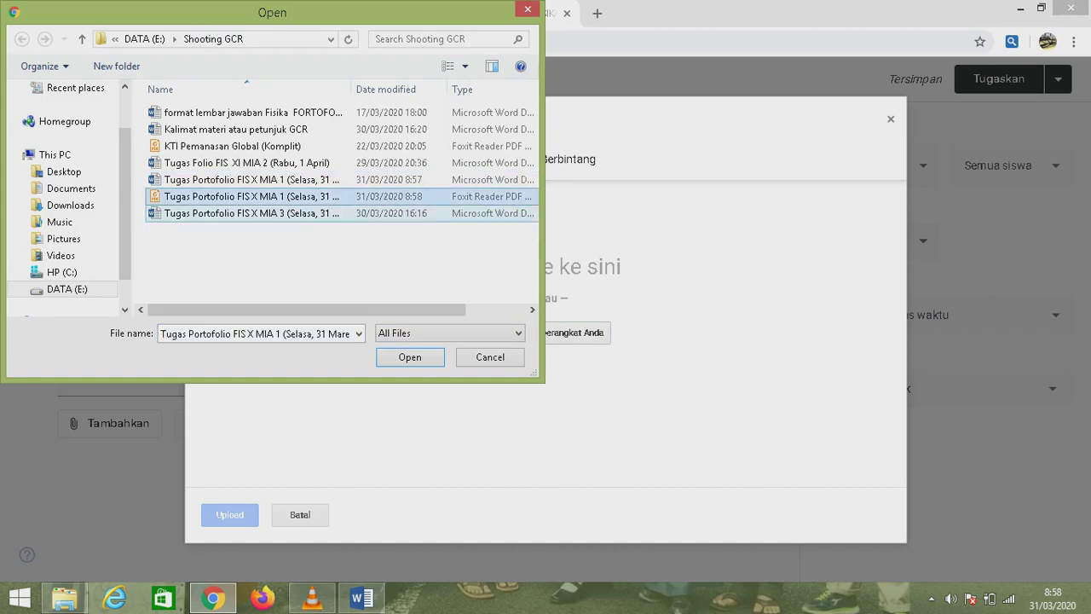
left_click(410, 357)
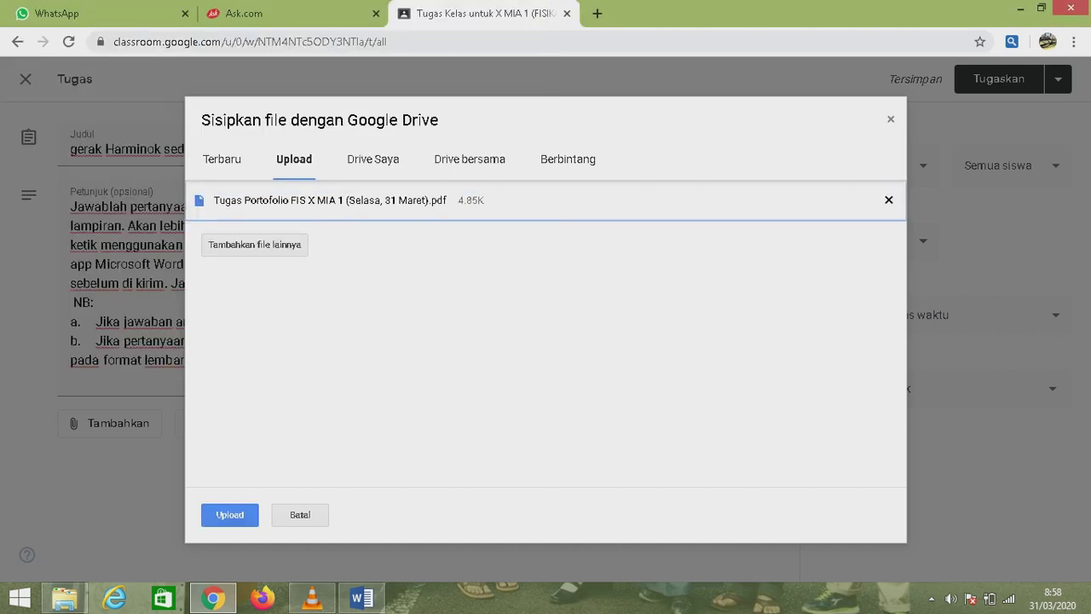
left_click(229, 515)
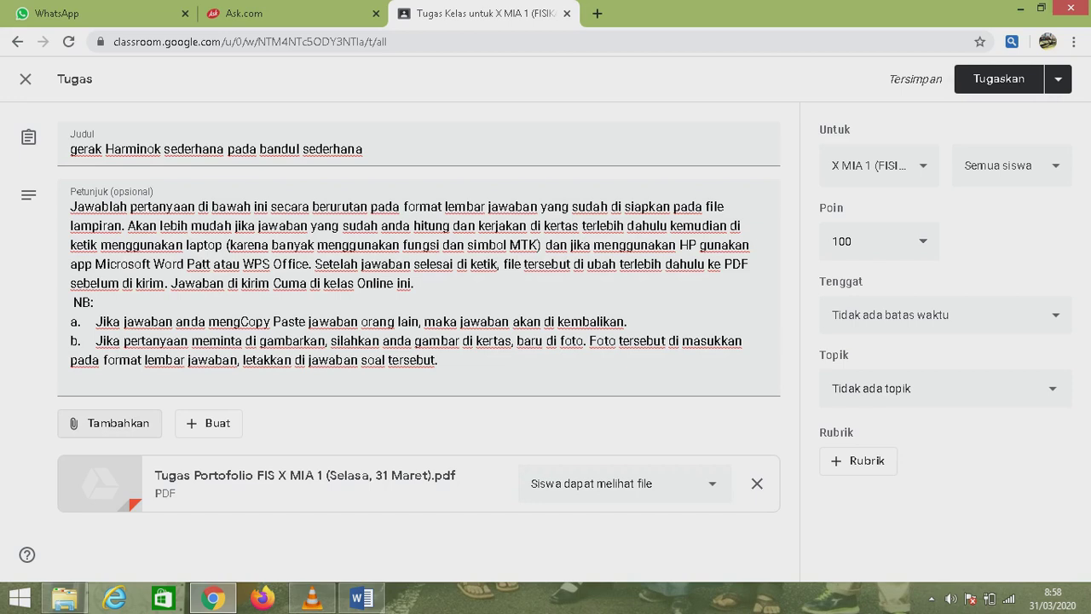
Start adding a link attachment, and copy the link address of format lembar jawaban Fisika FORTOFOLIO.docx from the WhatsApp chat.
left_click(109, 422)
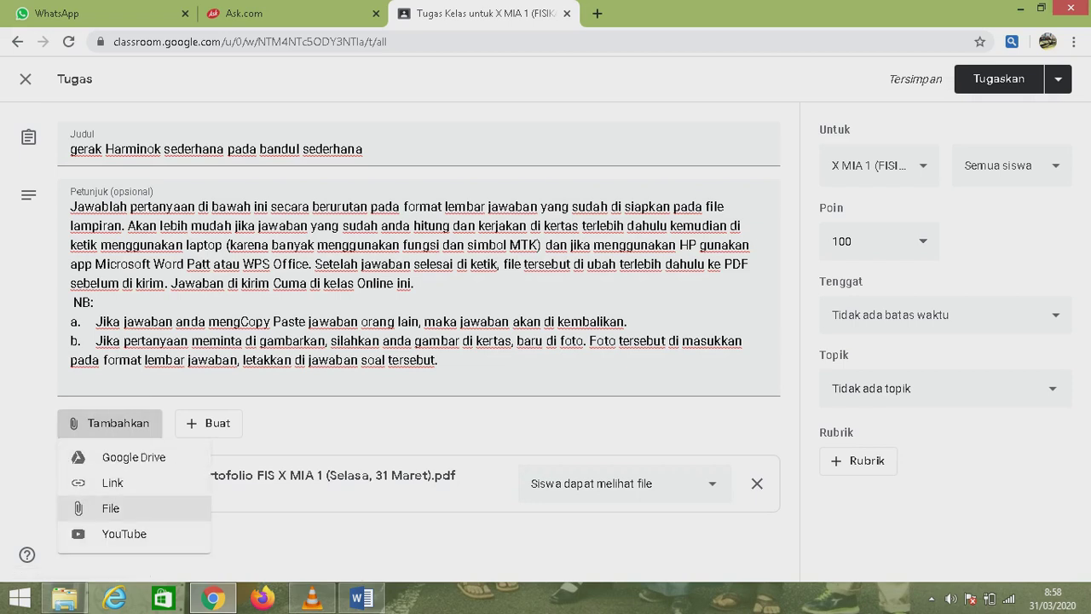
key("Up")
key("Return")
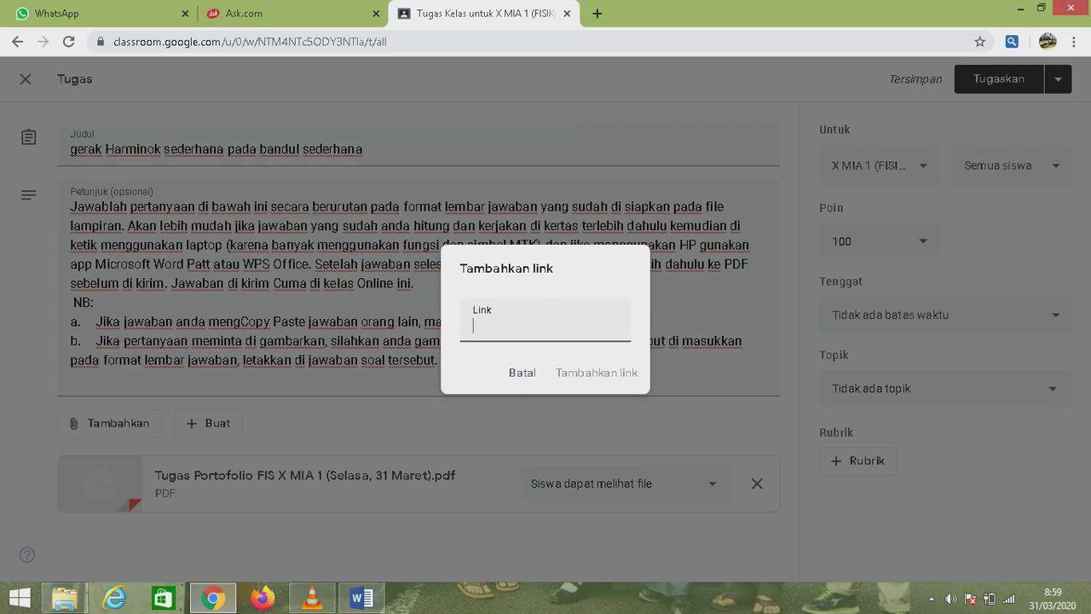
key("ctrl+Tab")
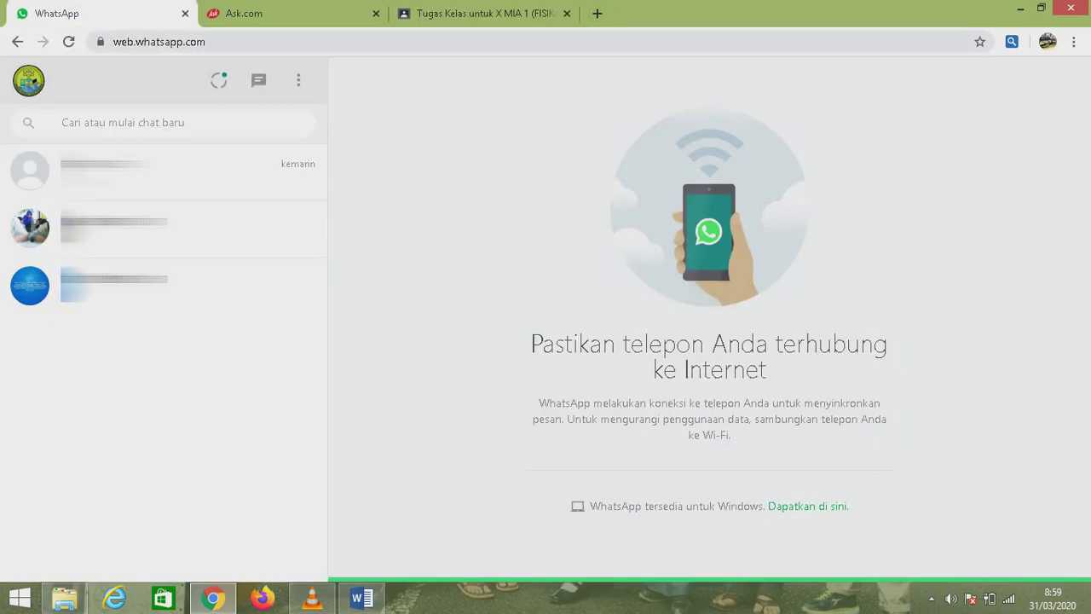
left_click(179, 229)
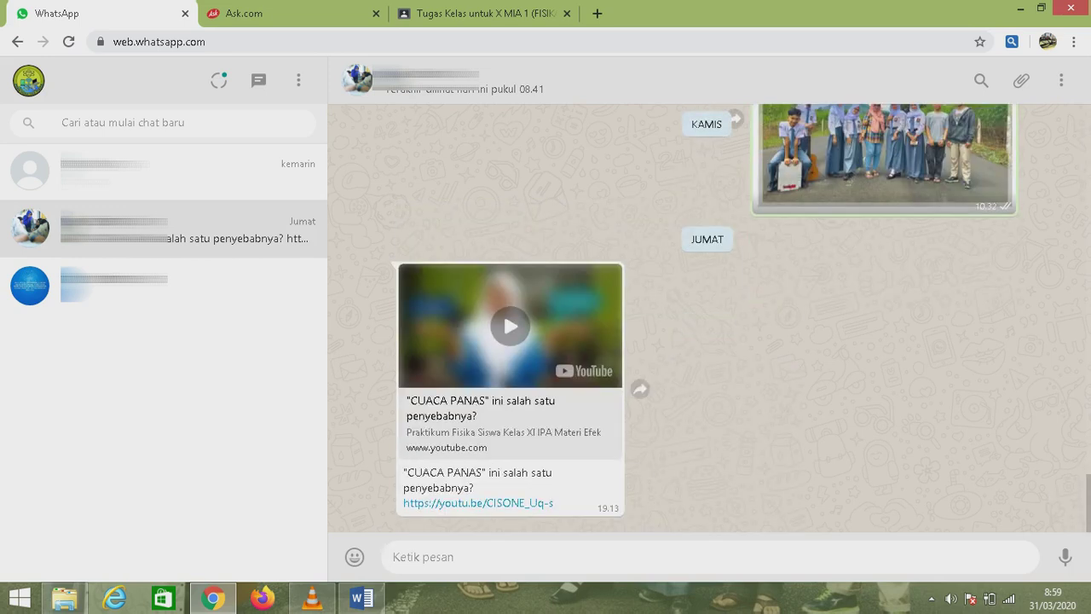
right_click(579, 206)
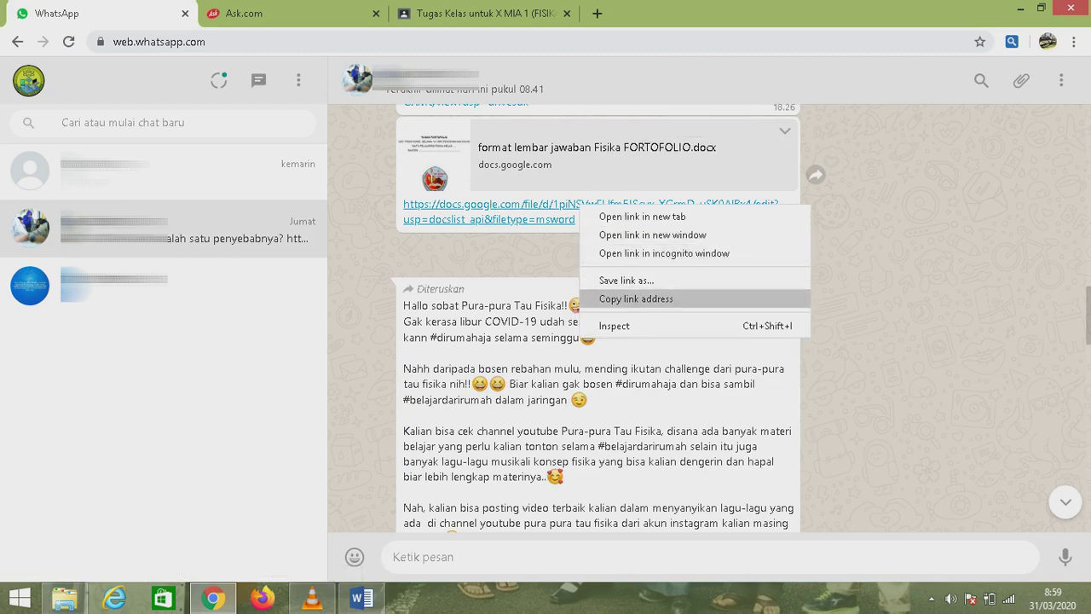
left_click(635, 299)
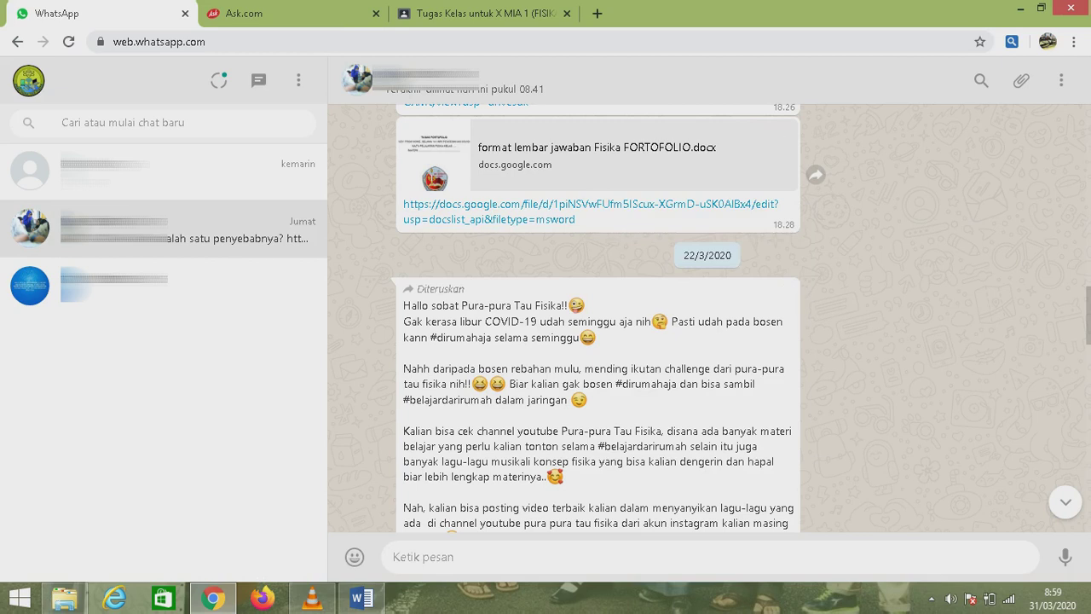
Attach the copied answer sheet link to the Google Classroom assignment and set its access to Siswa dapat mengedit file.
left_click(481, 13)
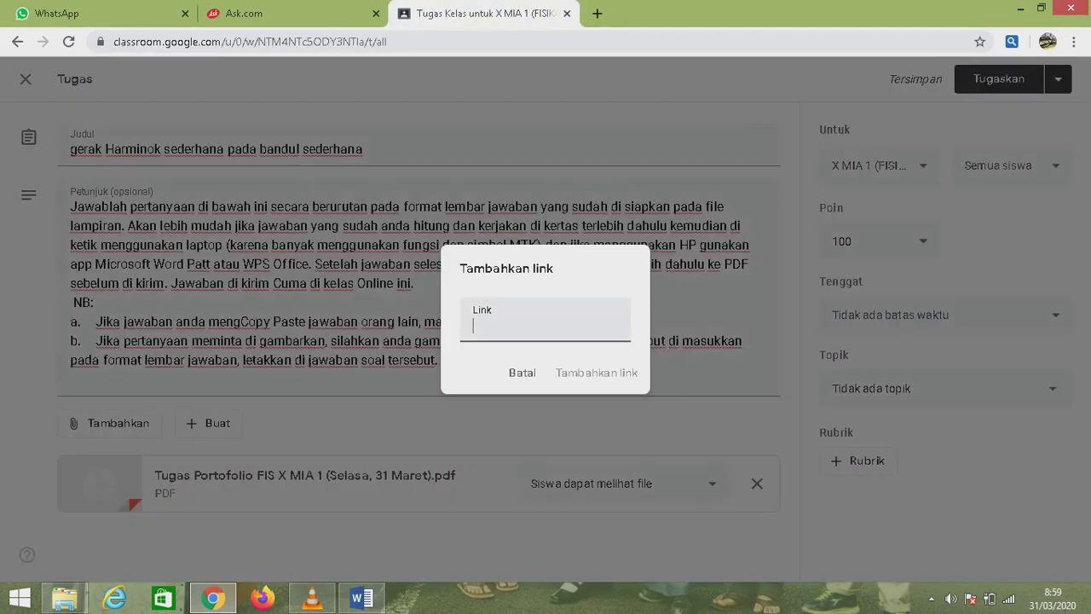
right_click(523, 322)
left_click(553, 417)
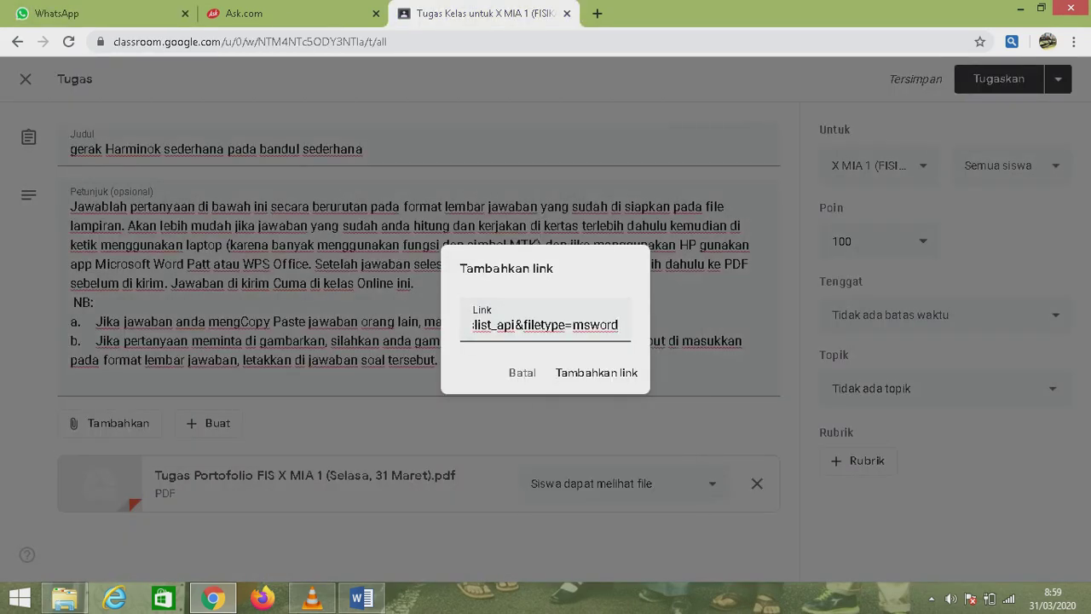
key("Return")
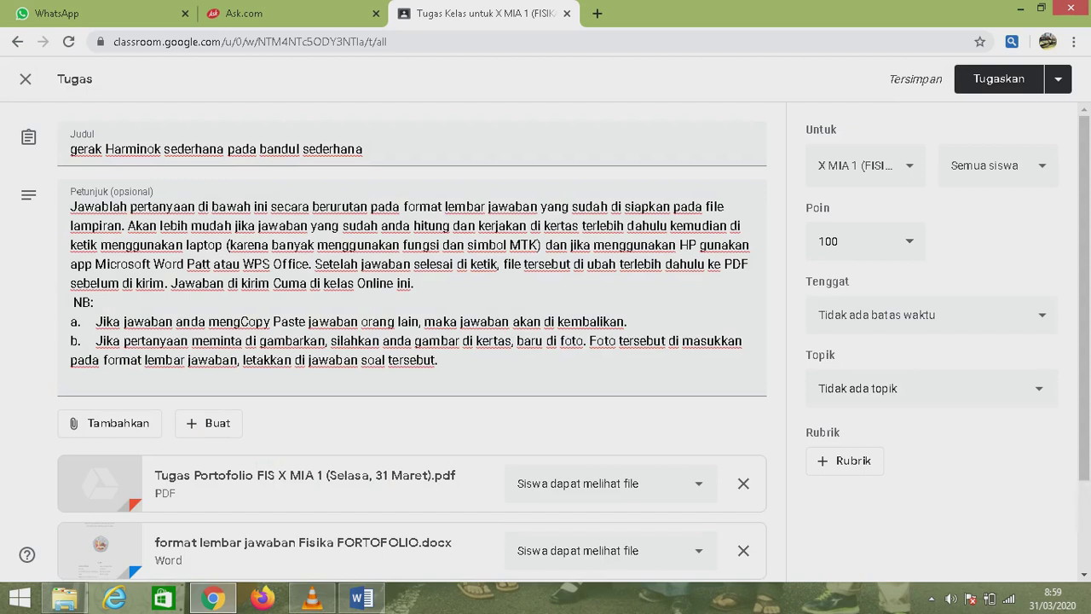
left_click(609, 551)
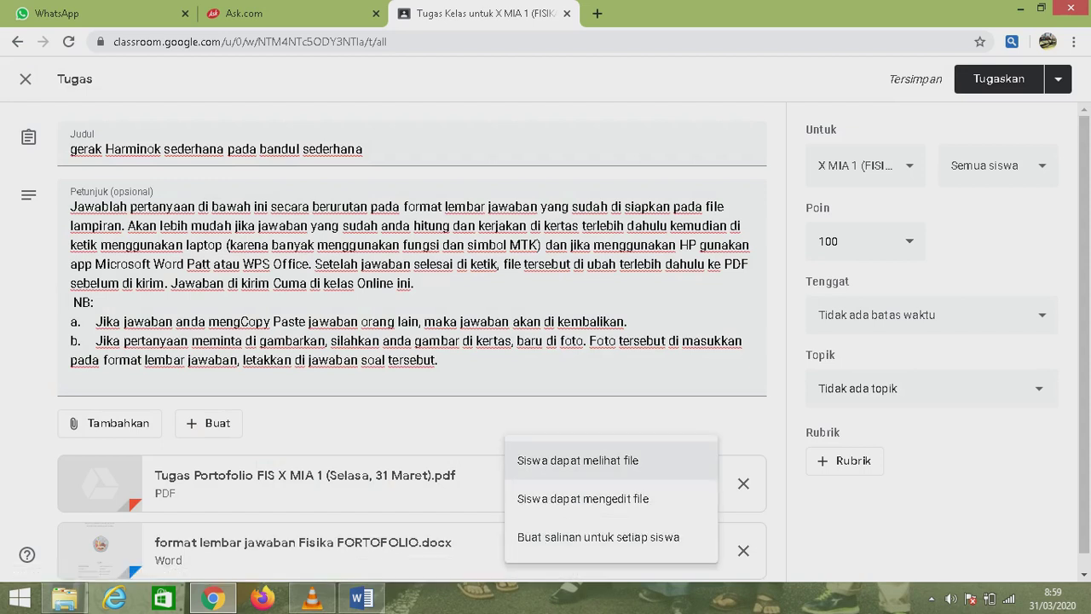
left_click(583, 499)
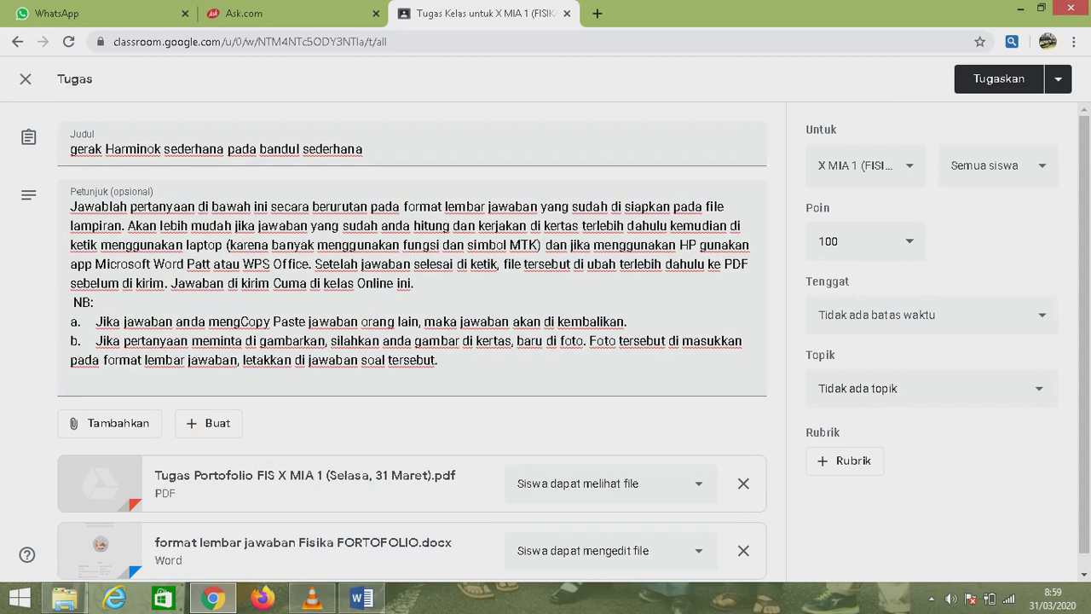
Set the assignment's due date to 31 Mar 2020 at 12.15.
scroll(554, 341, "down", 1)
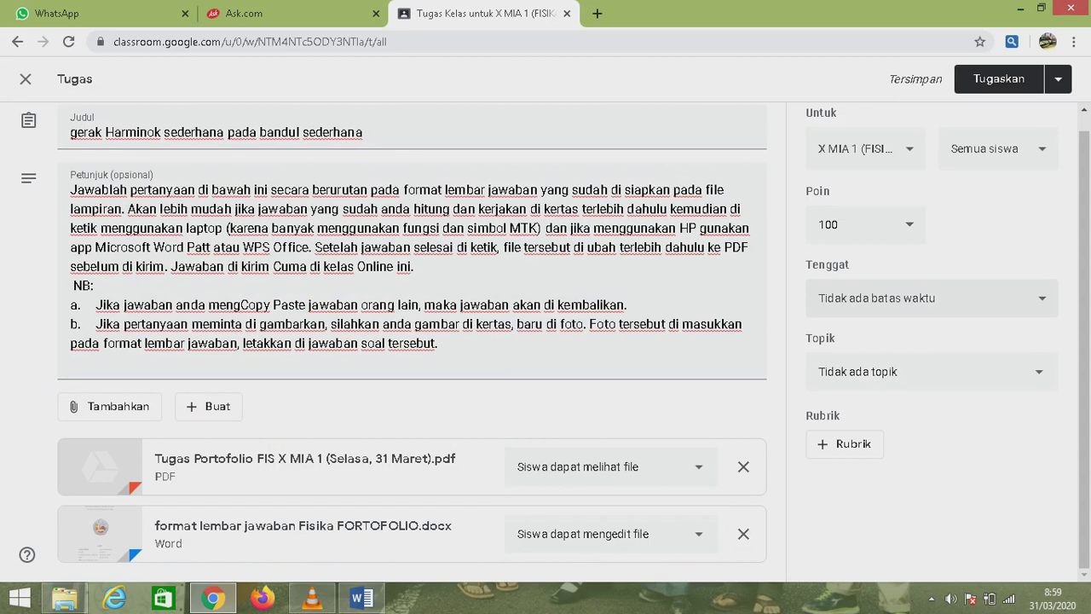
left_click(1041, 298)
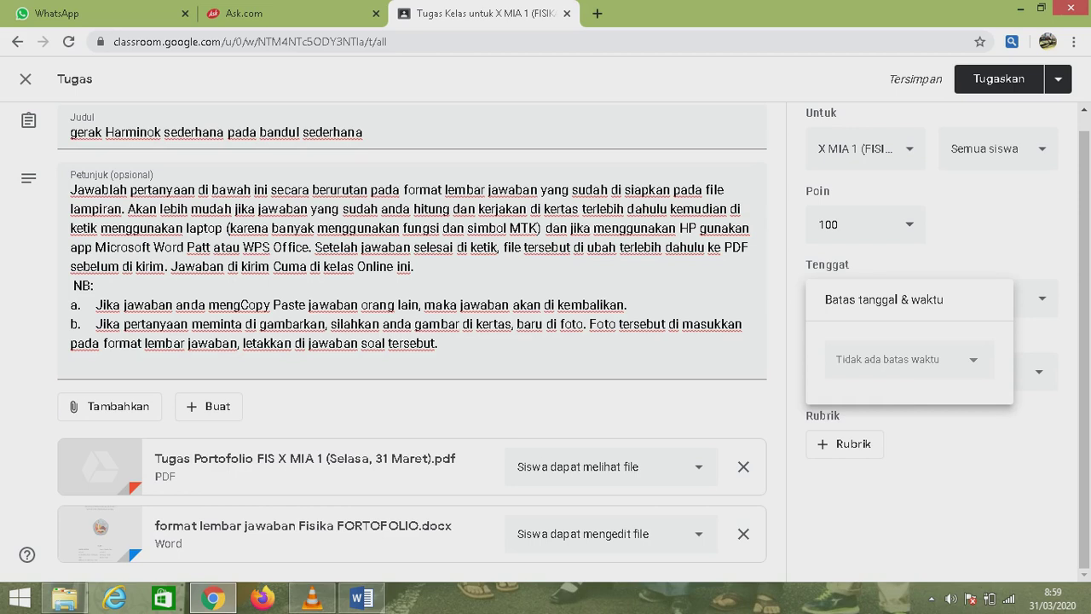
left_click(972, 360)
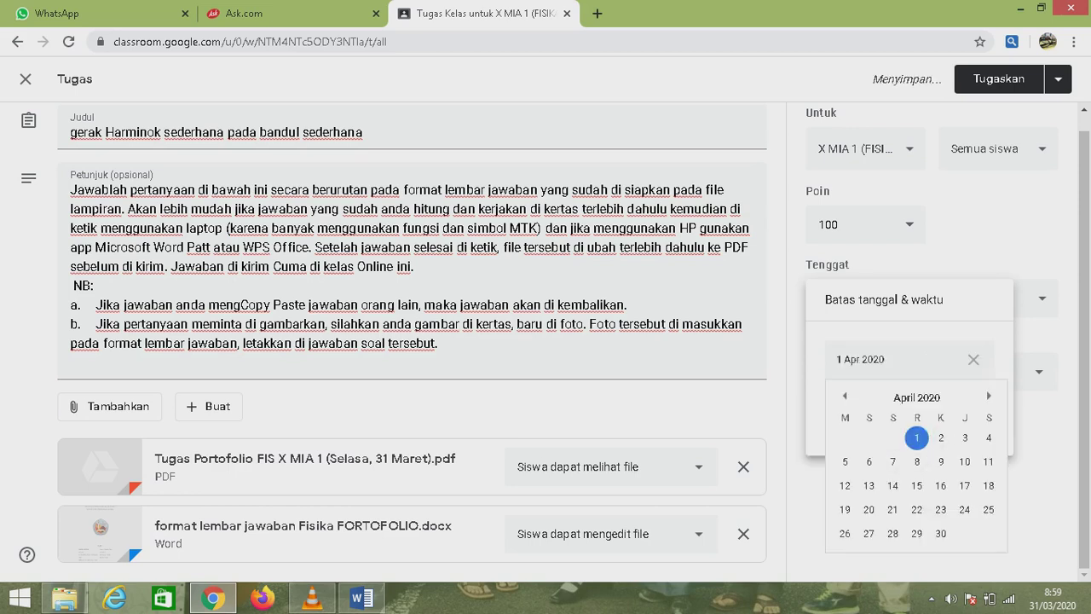
left_click(844, 396)
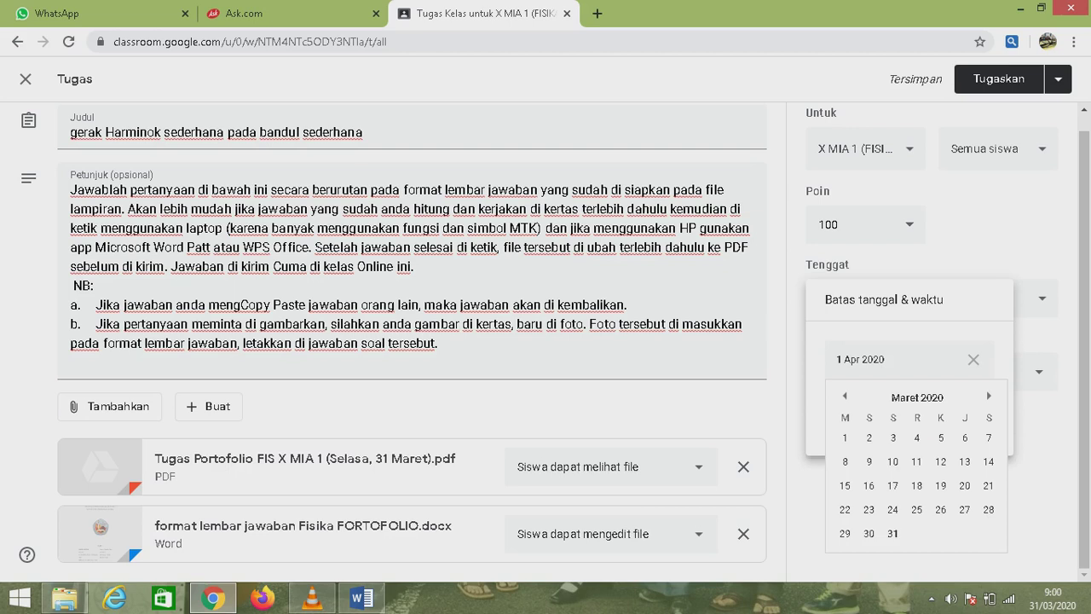
left_click(892, 532)
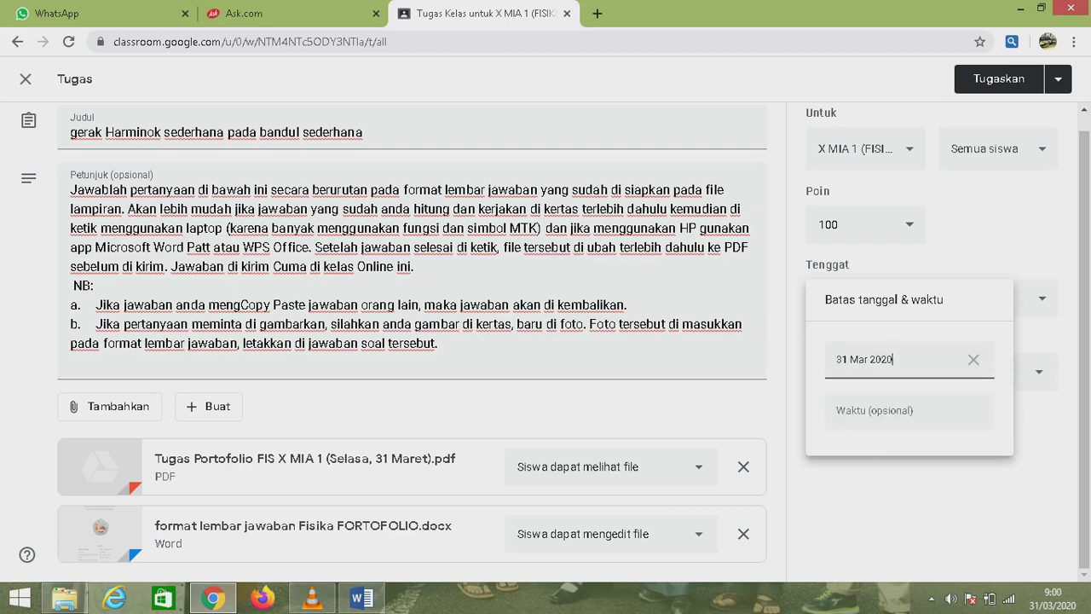
left_click(895, 411)
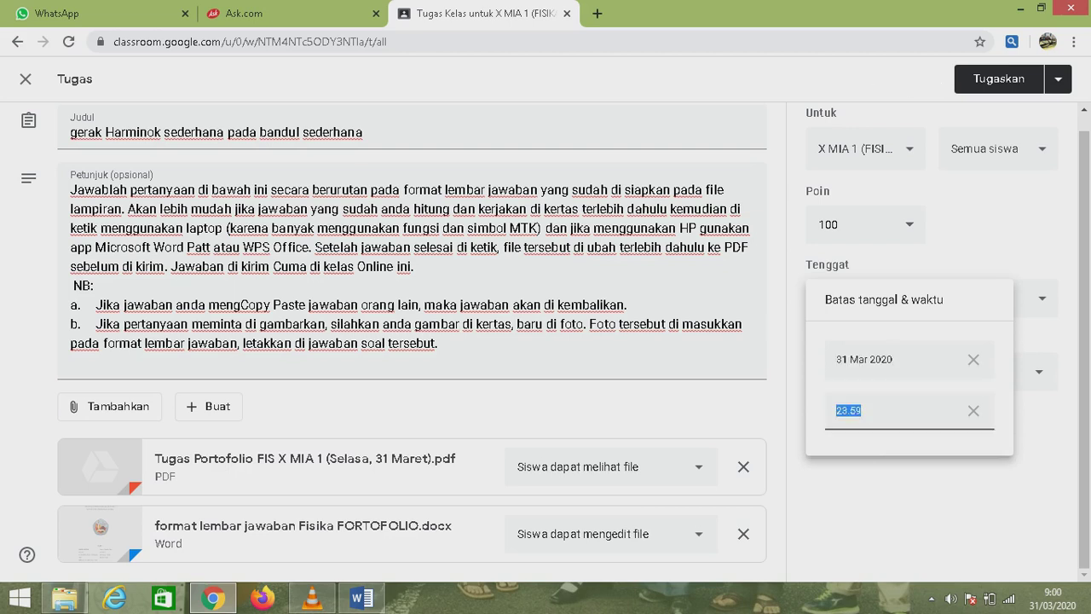
left_click(893, 411)
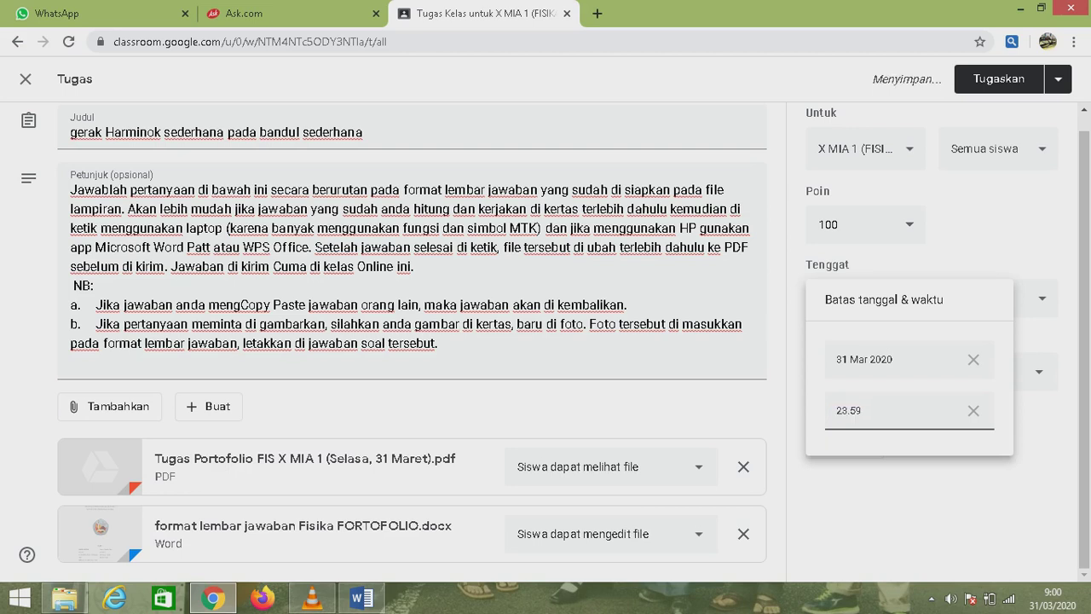
key("BackSpace")
key("BackSpace")
key("BackSpace")
key("BackSpace")
key("BackSpace")
type("12.15")
Schedule the assignment for posting on 31 Mar 2020 at 10.00.
left_click(1057, 79)
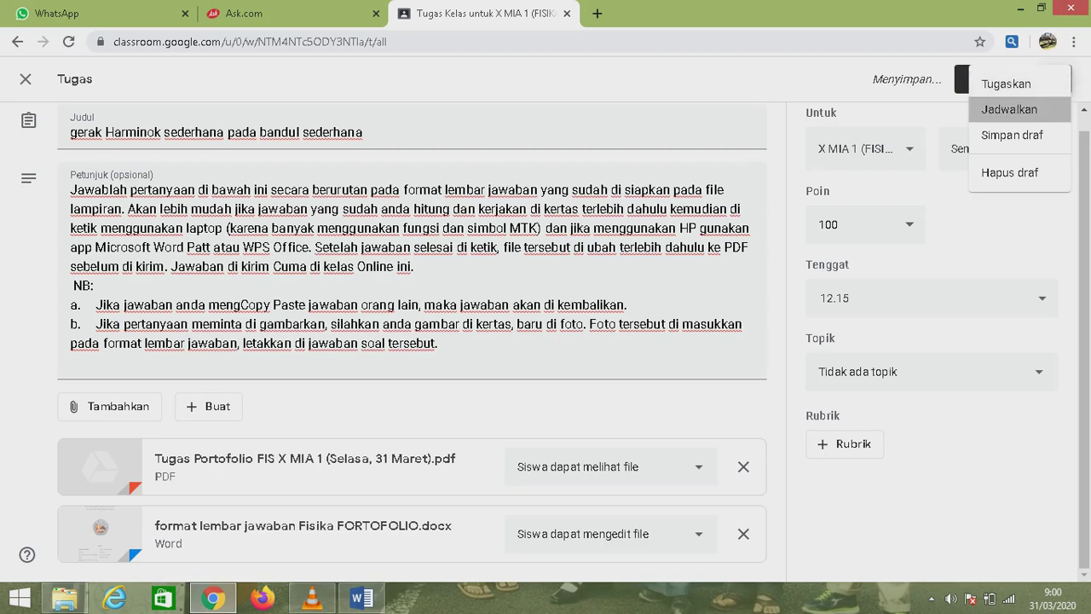
left_click(1009, 109)
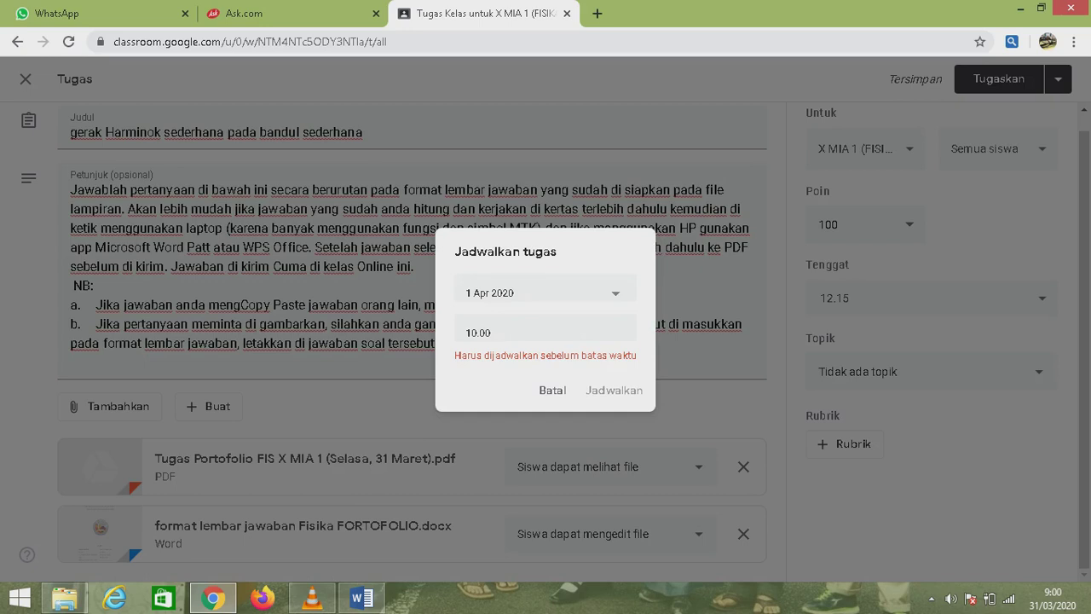
left_click(616, 293)
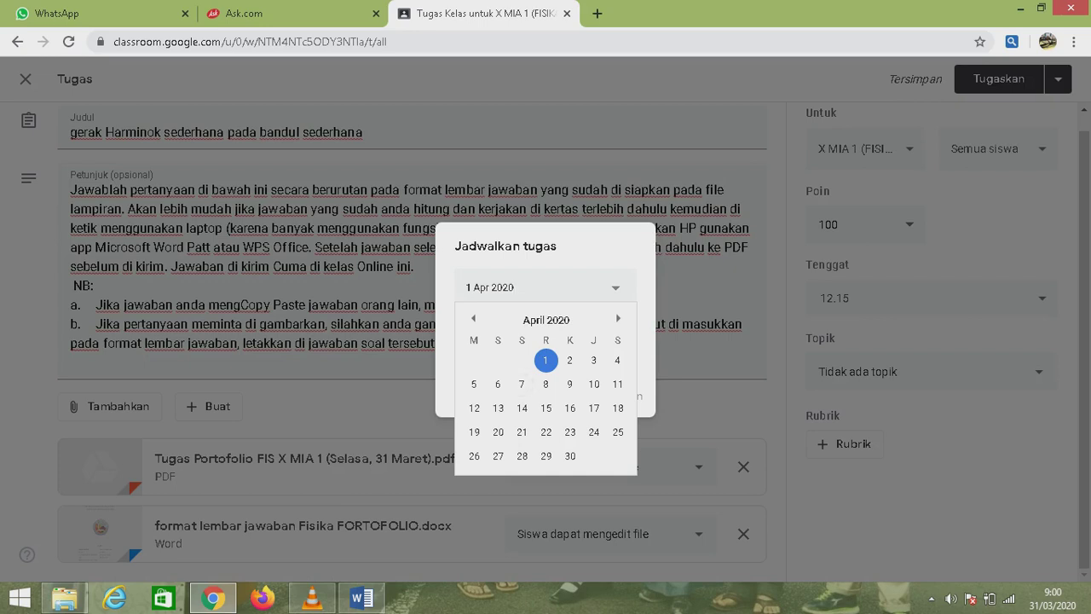
left_click(474, 318)
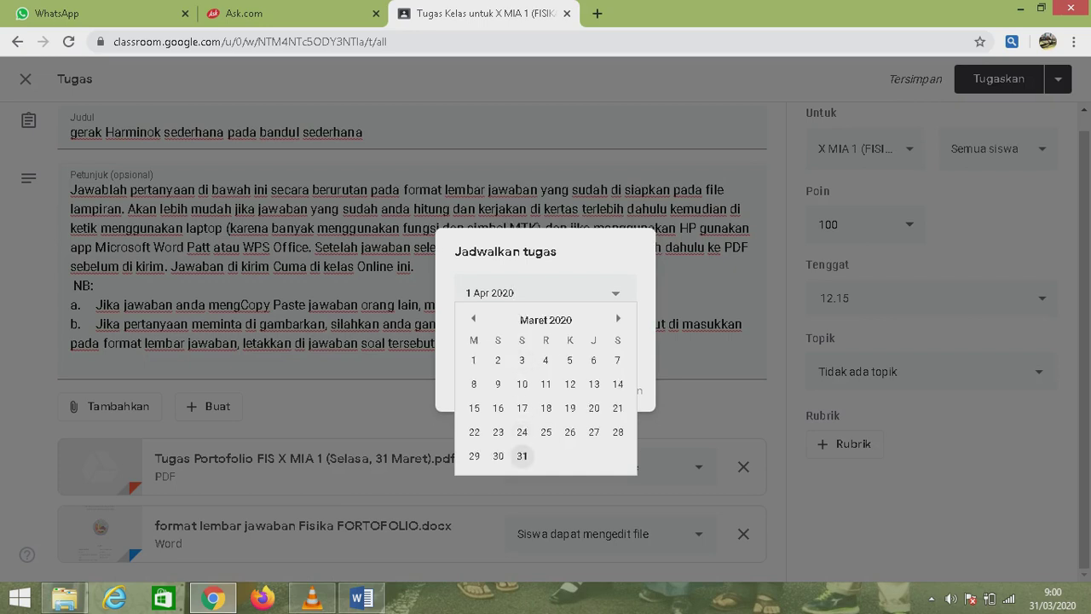
left_click(521, 455)
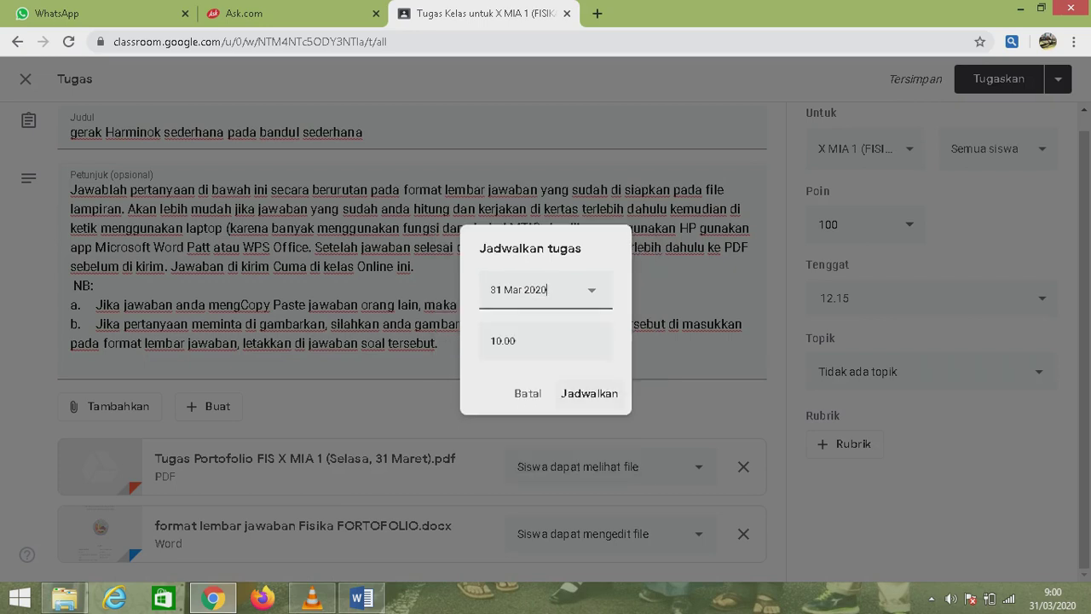
left_click(589, 393)
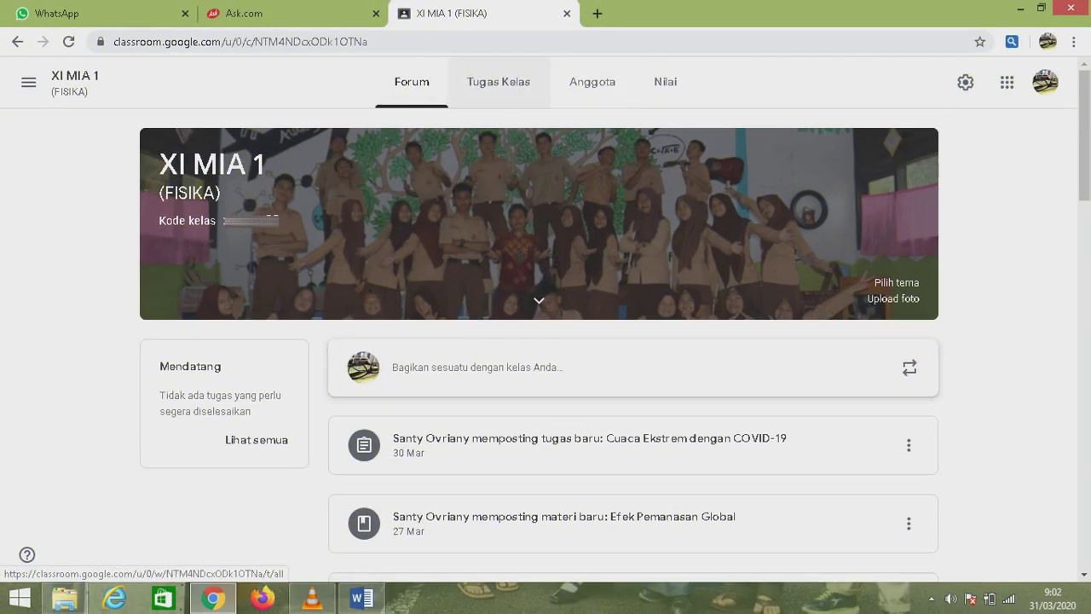
Open the Tugas Kelas page of the XI MIA 1 class and look through its topics and assignments.
left_click(498, 82)
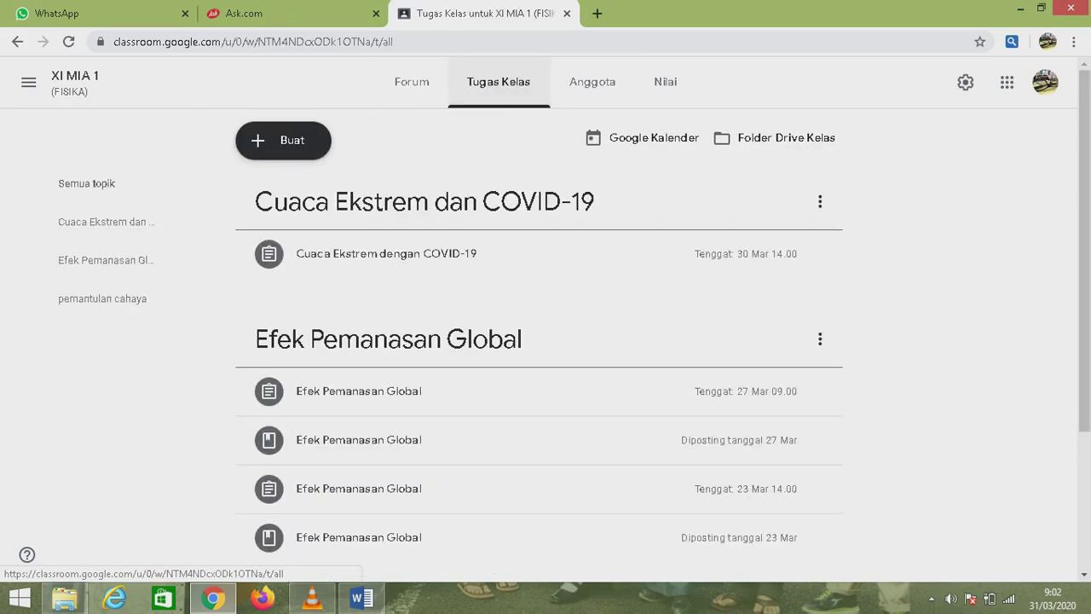
scroll(545, 341, "down", 1)
scroll(545, 341, "down", 2)
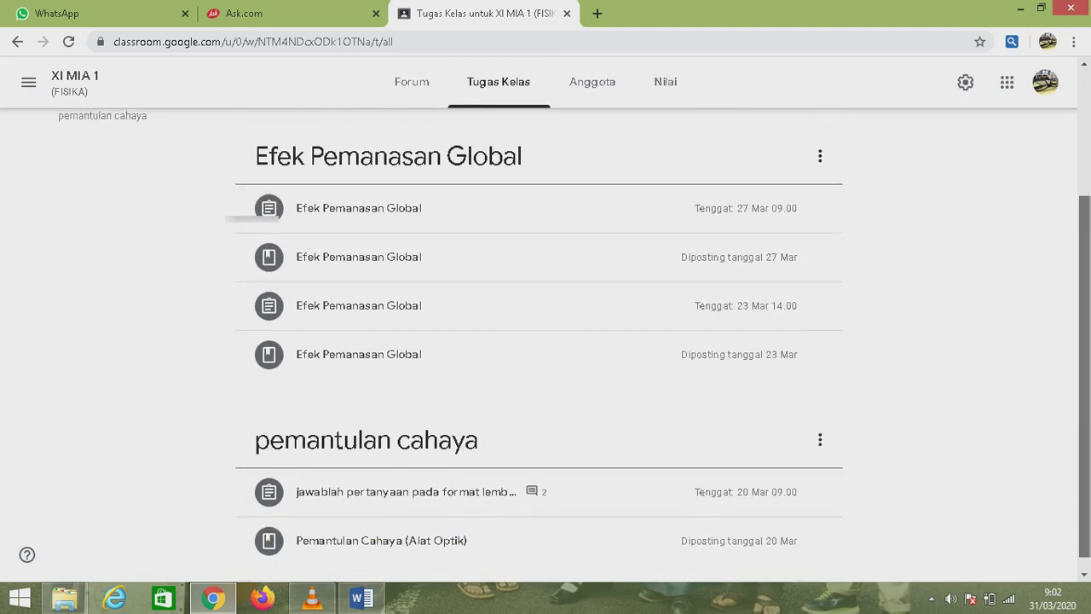
Open the student submissions page of the Cuaca Ekstrem dengan COVID-19 assignment.
scroll(545, 341, "up", 1)
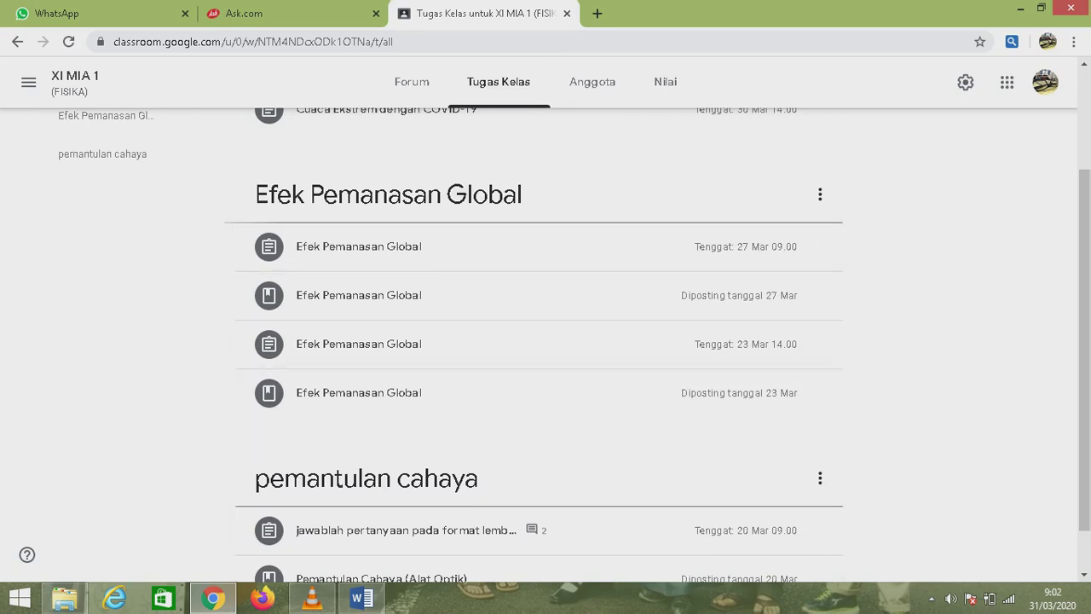
scroll(539, 341, "down", 1)
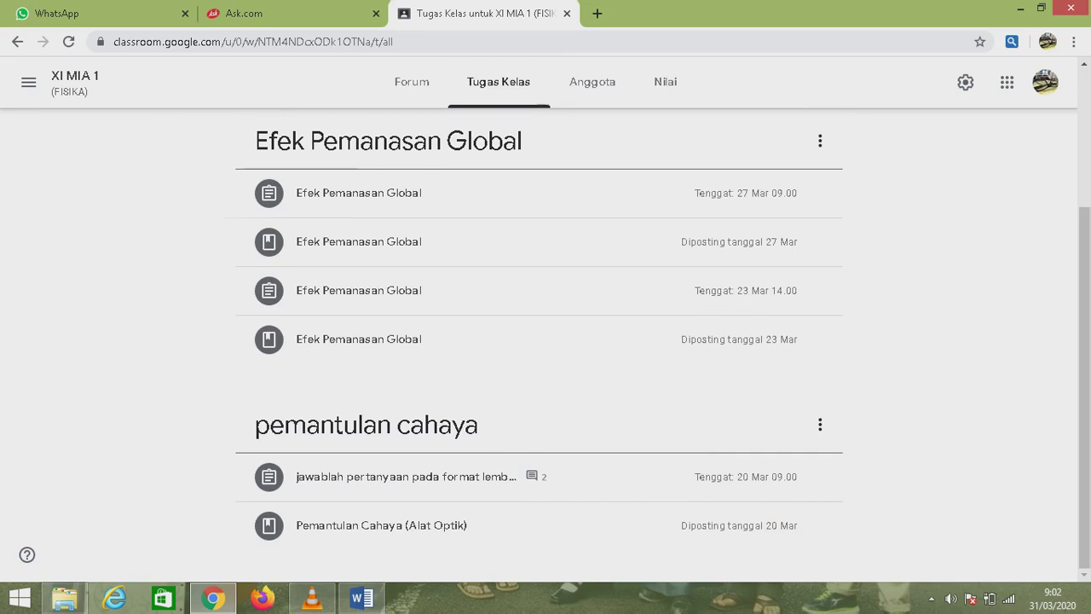
scroll(539, 537, "up", 3)
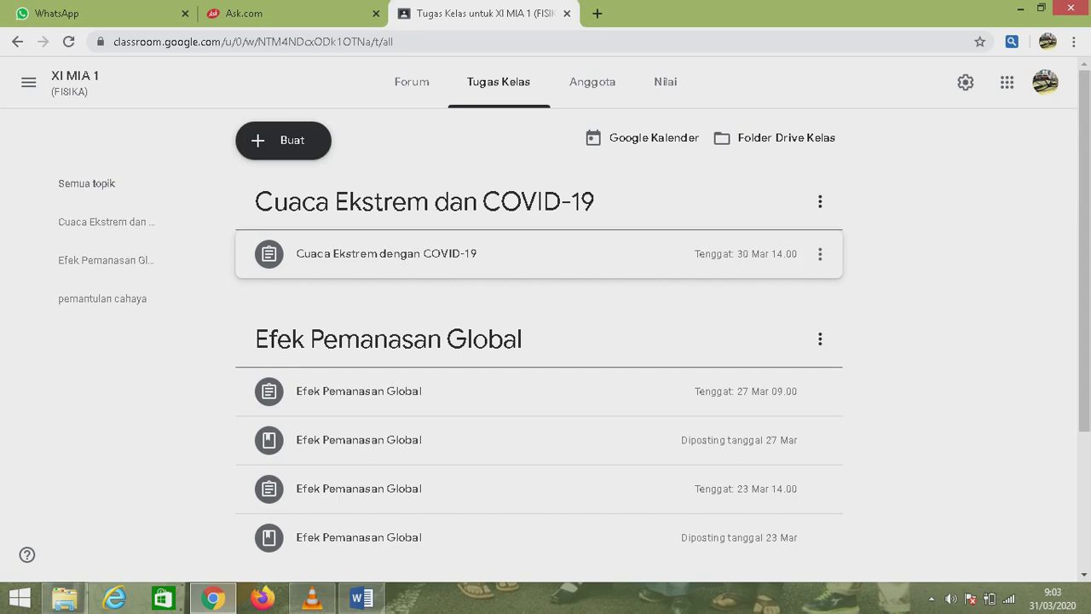
left_click(468, 253)
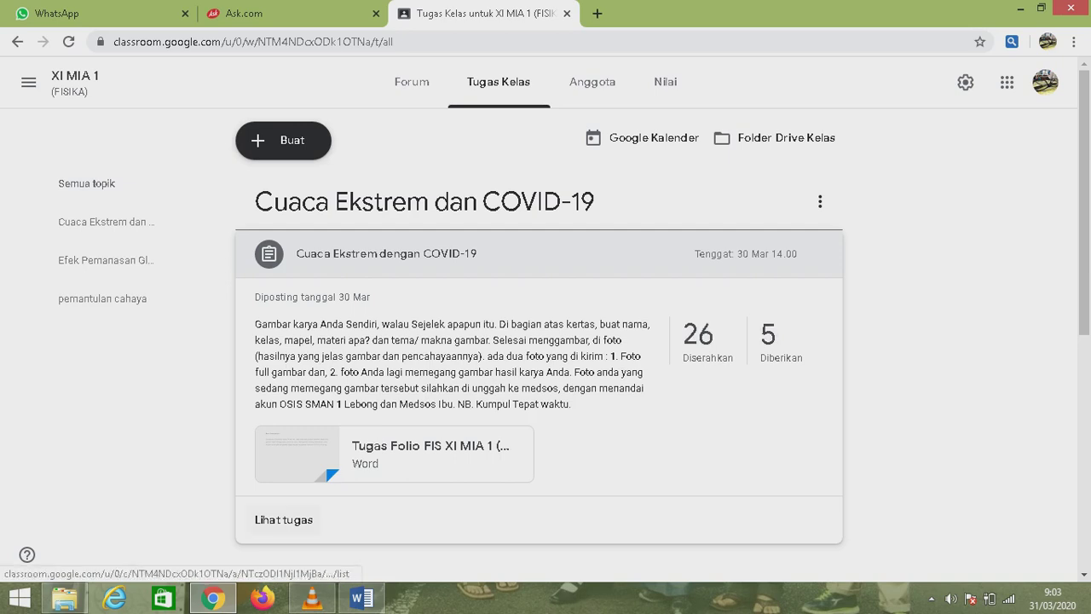
left_click(284, 519)
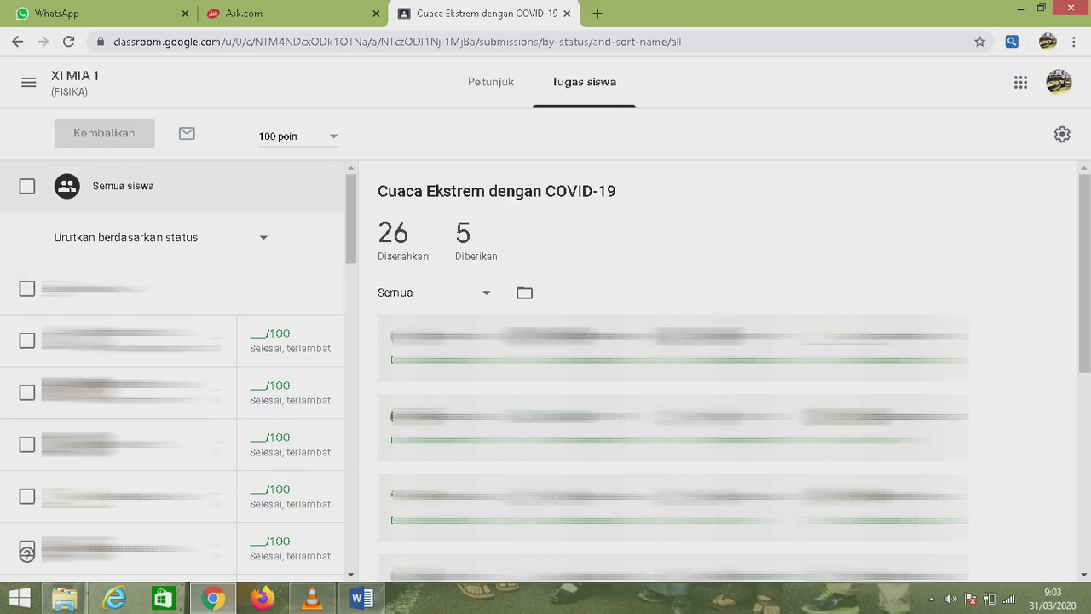
Sort the student list by first name (Urutkan berdasarkan nama depan) and look through every student's submission status.
left_click(263, 237)
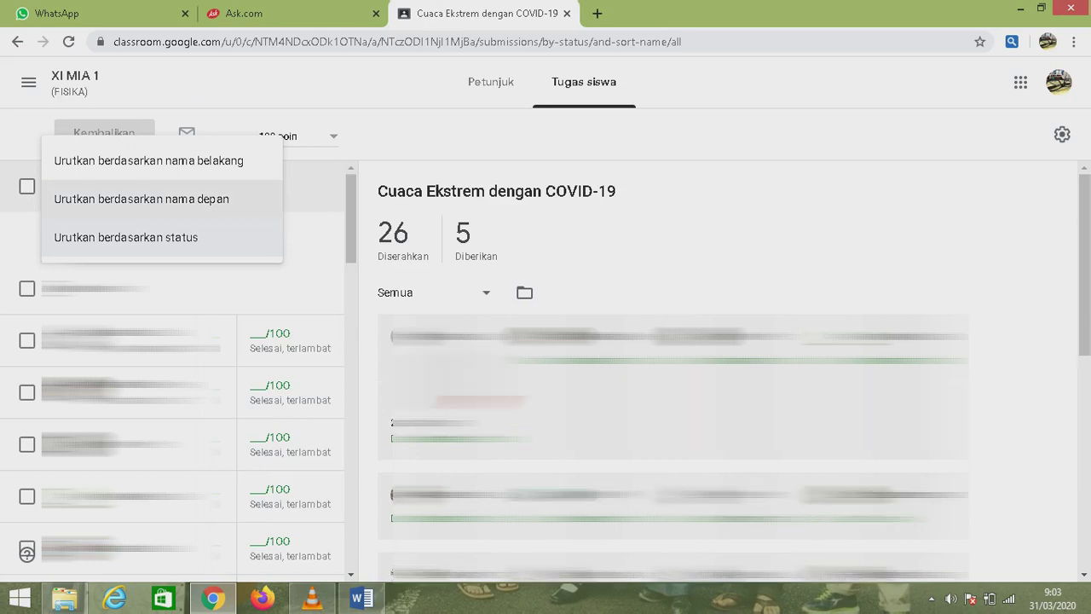
left_click(141, 198)
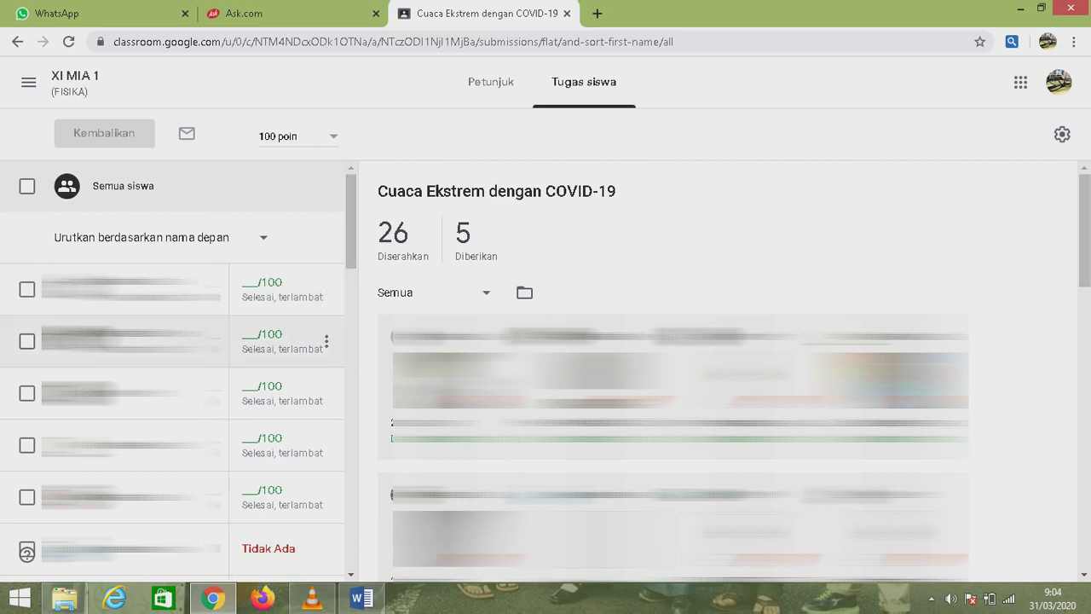
scroll(26, 552, "down", 4)
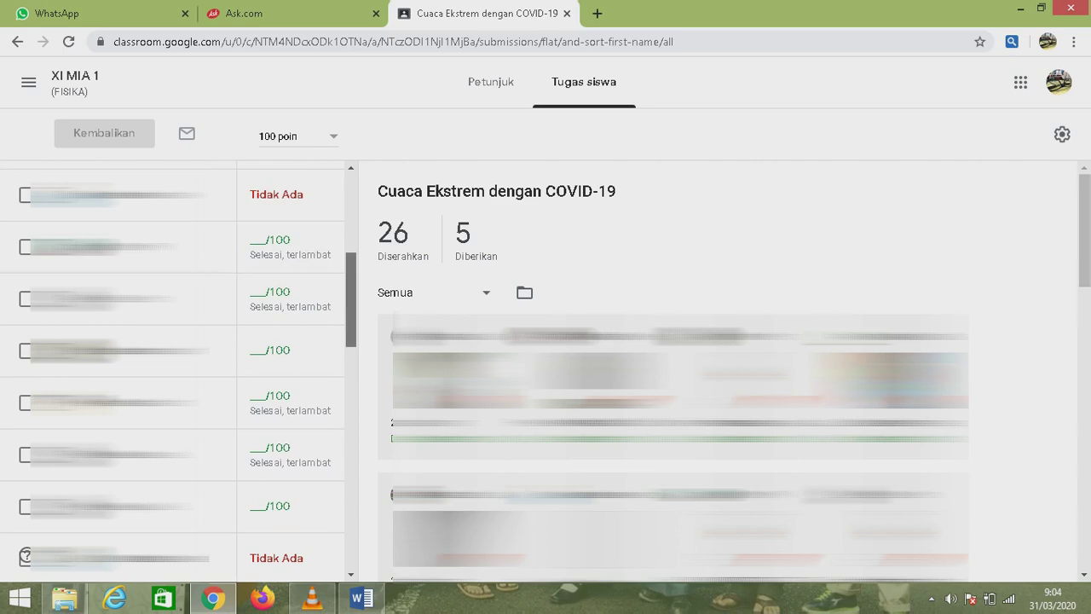
scroll(170, 366, "down", 3)
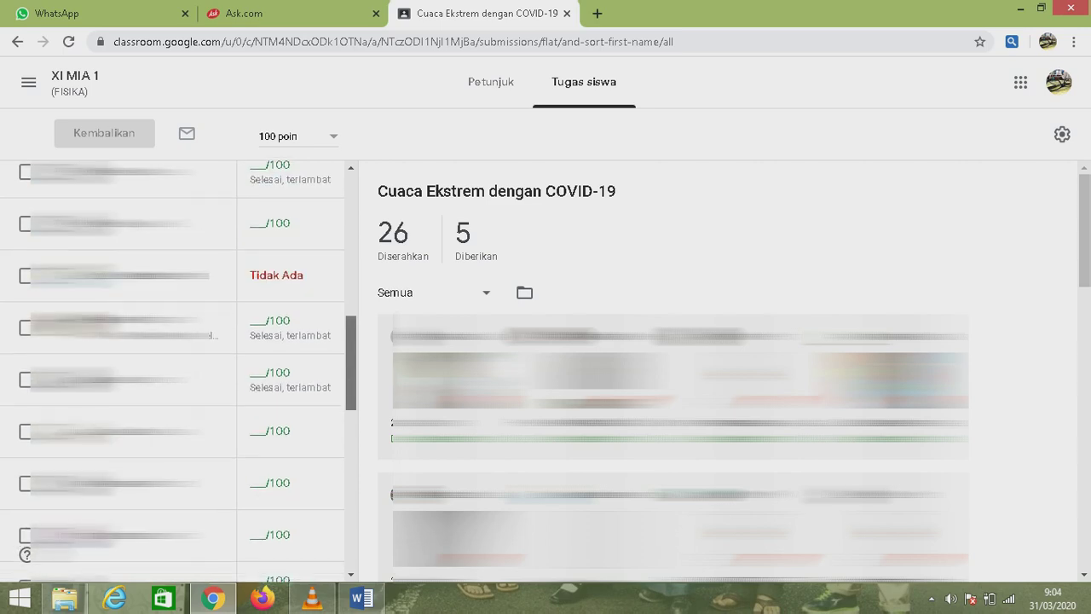
scroll(170, 367, "down", 3)
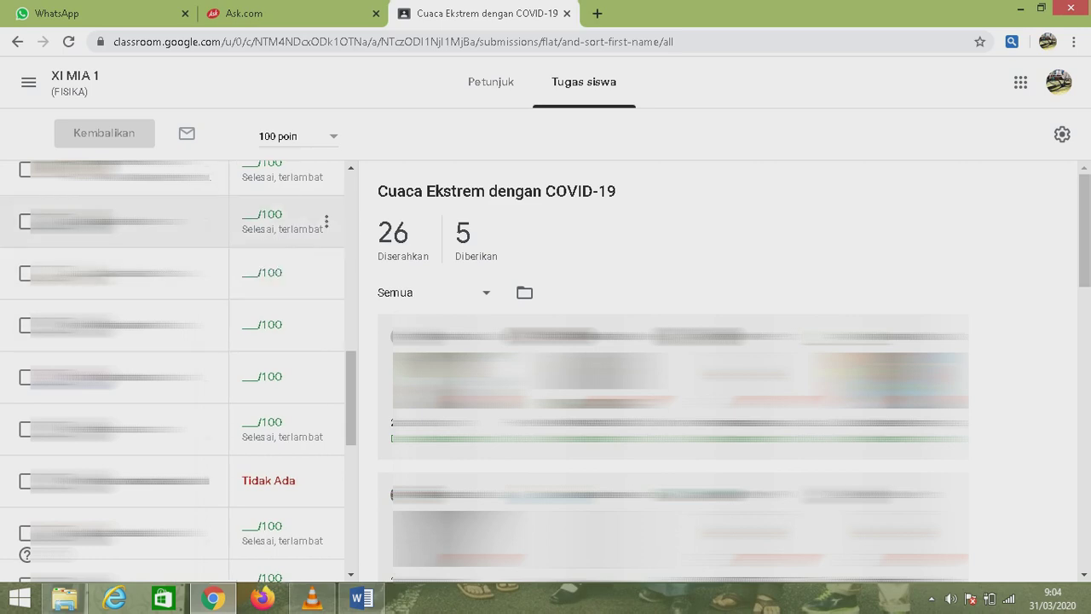
scroll(171, 366, "down", 5)
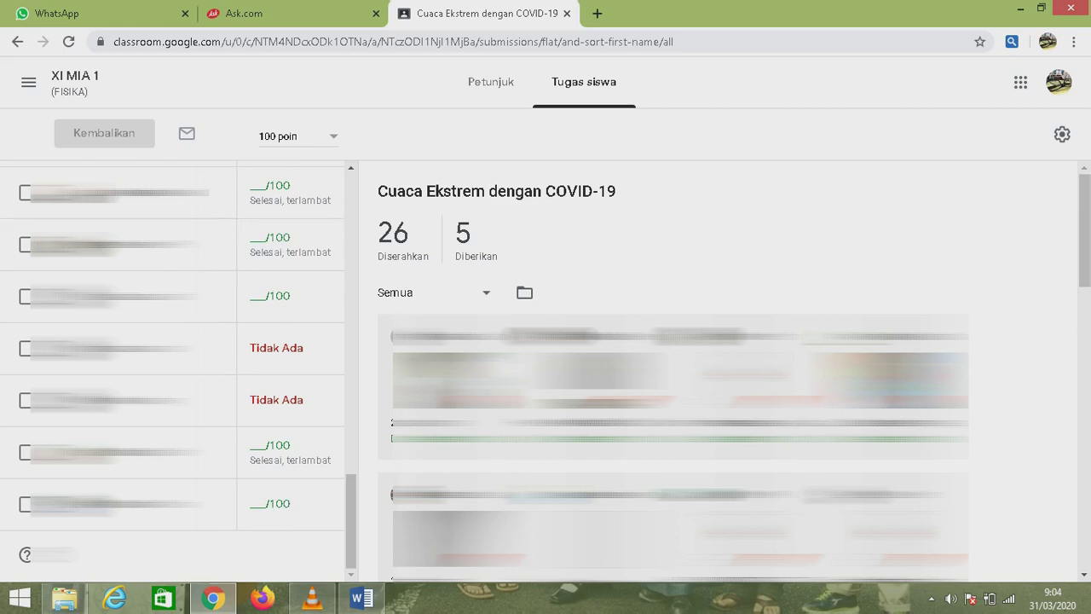
left_click_drag(351, 521, 351, 221)
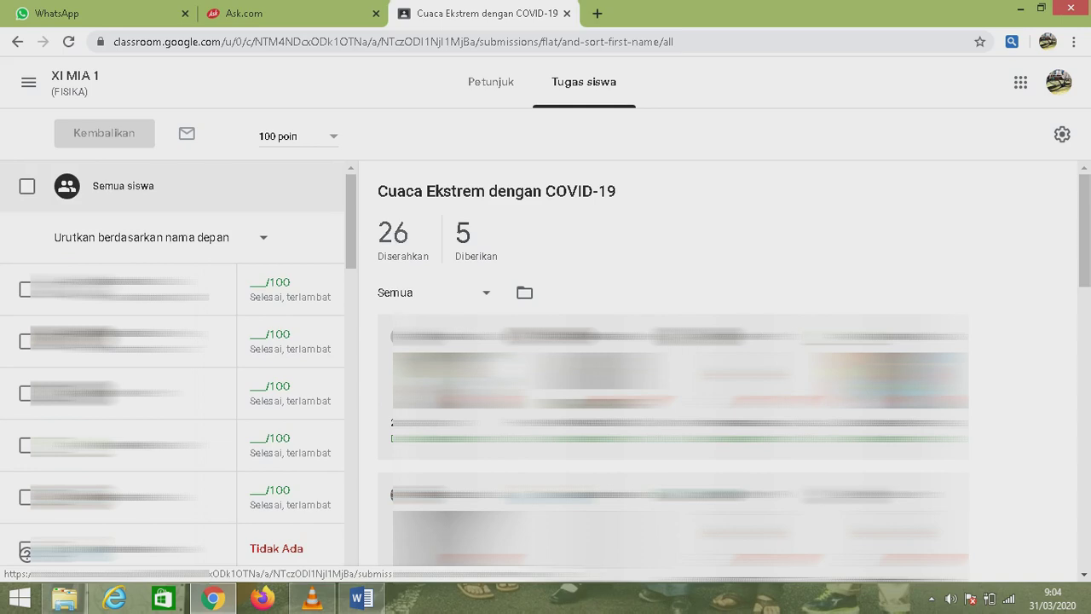
Filter the student work to Diserahkan and look through the submitted files.
left_click(402, 240)
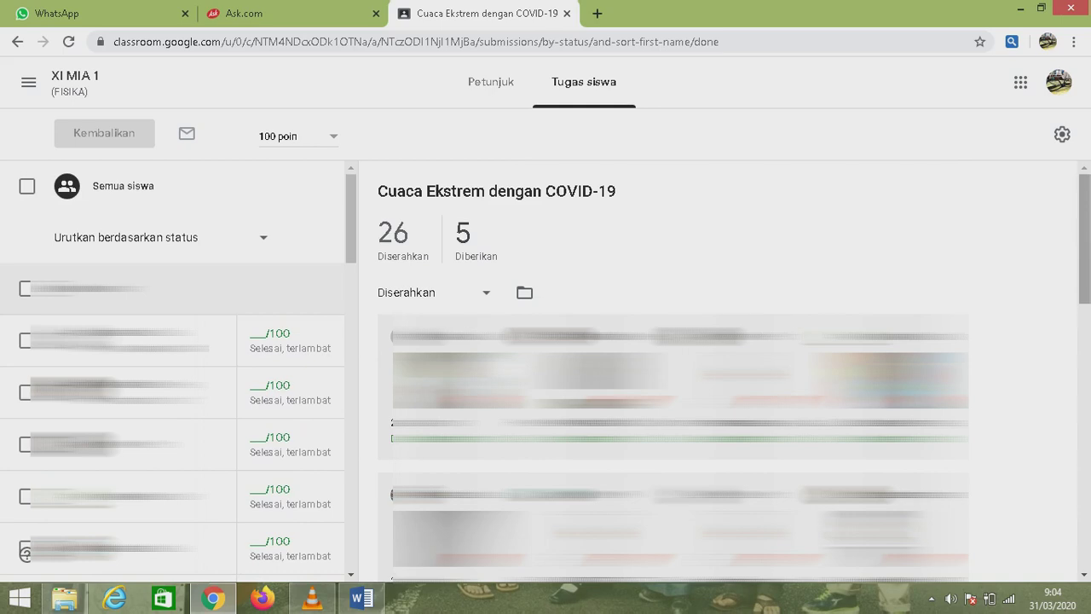
scroll(673, 366, "down", 3)
scroll(674, 366, "down", 5)
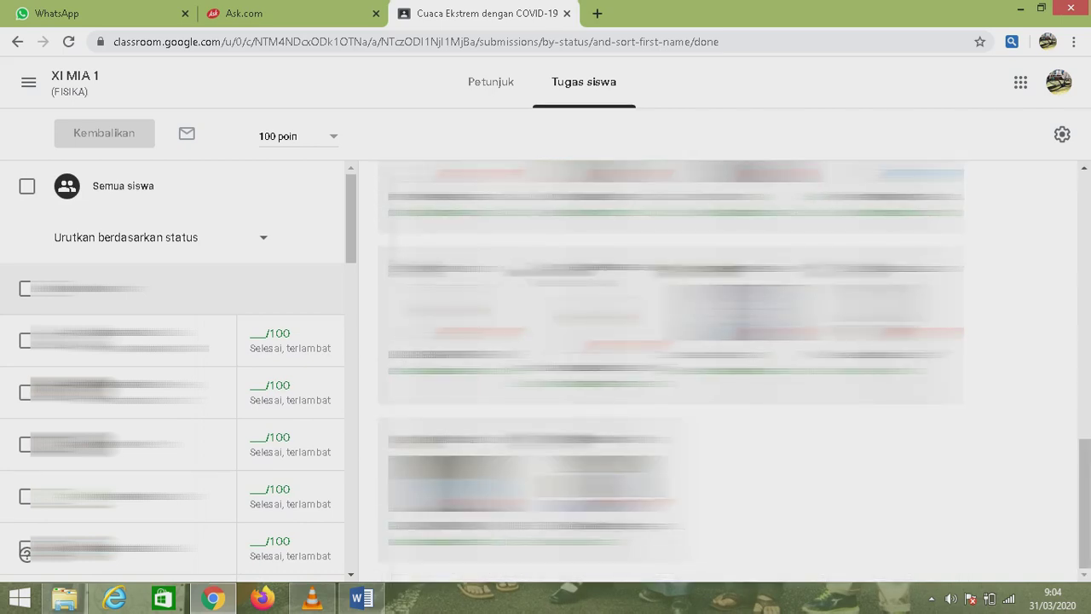
left_click_drag(1084, 503, 1084, 237)
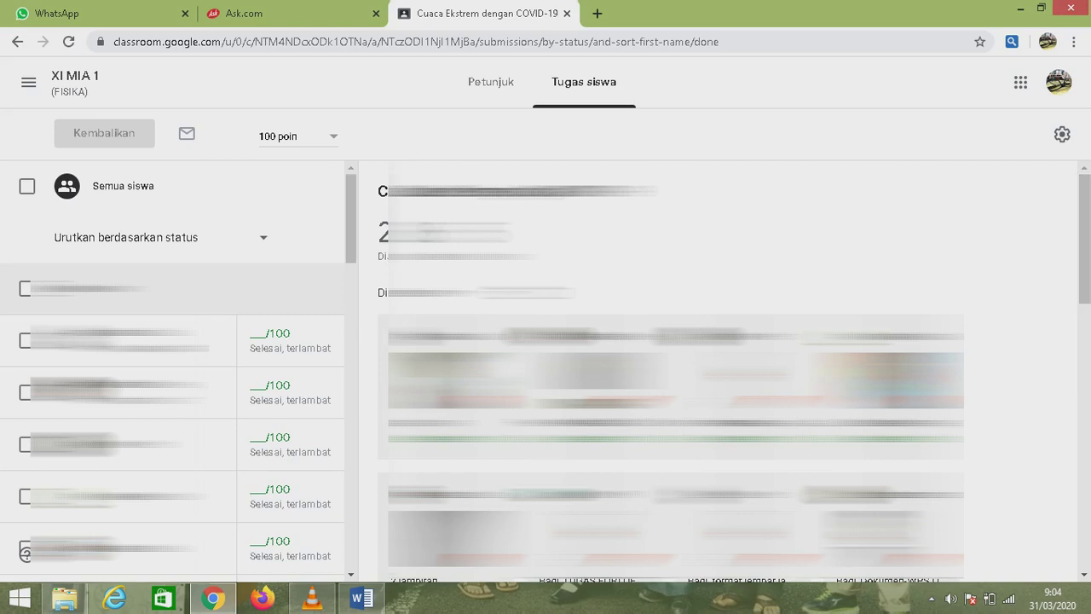
left_click(475, 240)
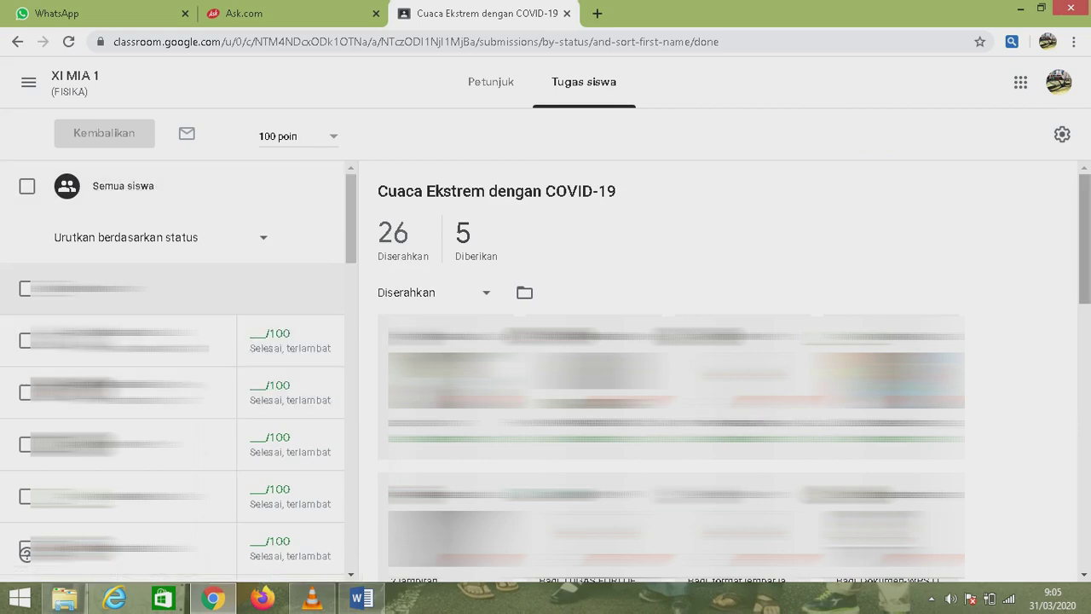
scroll(673, 371, "down", 5)
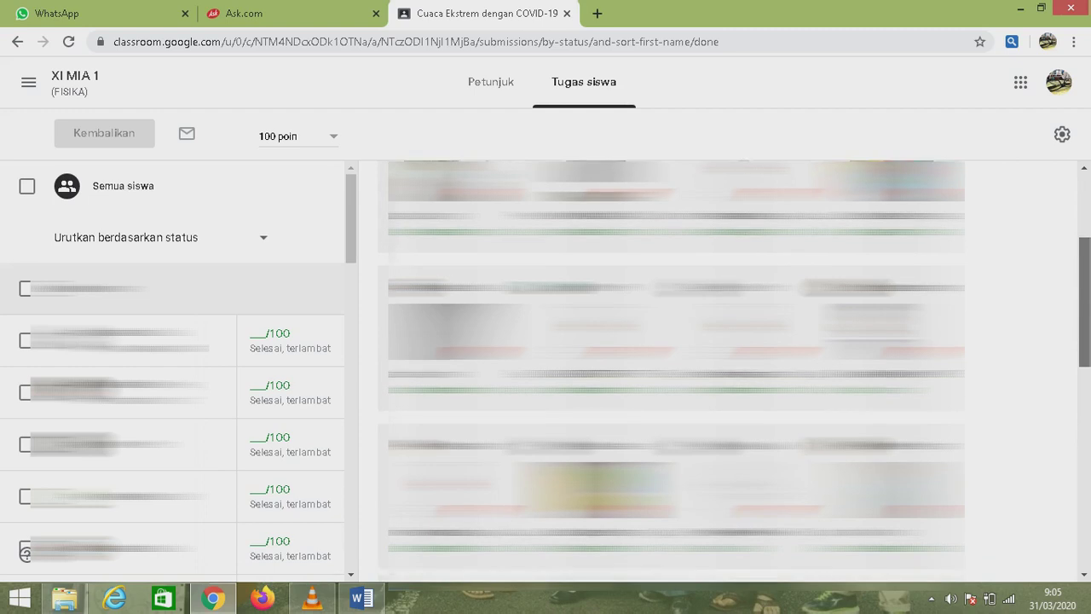
scroll(673, 370, "down", 3)
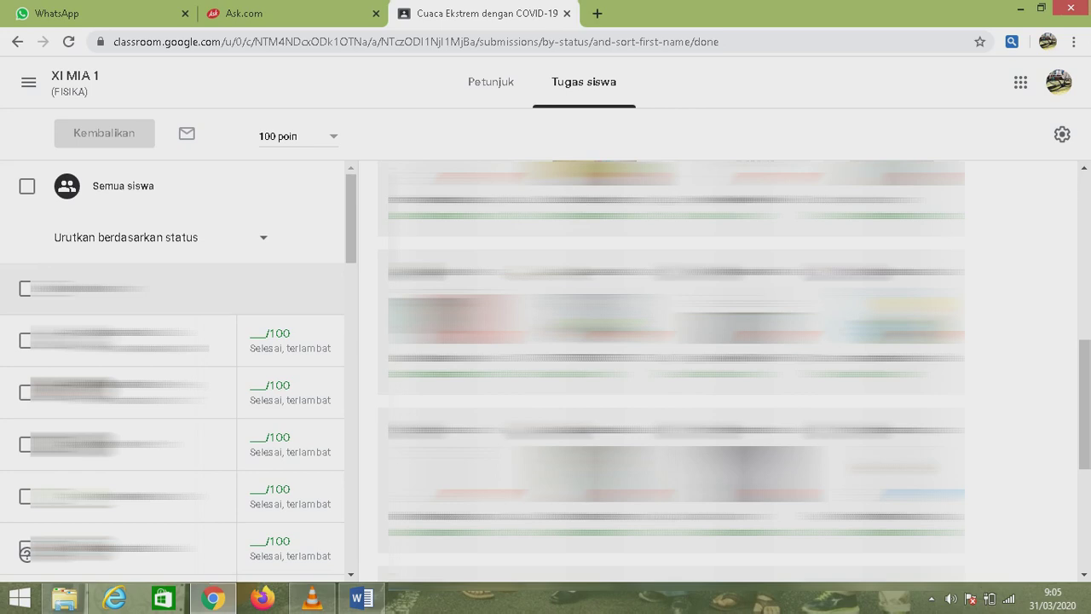
Open a student's submitted TUGAS PORTOFOLIO PDF in the grading view and examine the whole drawing.
left_click(583, 354)
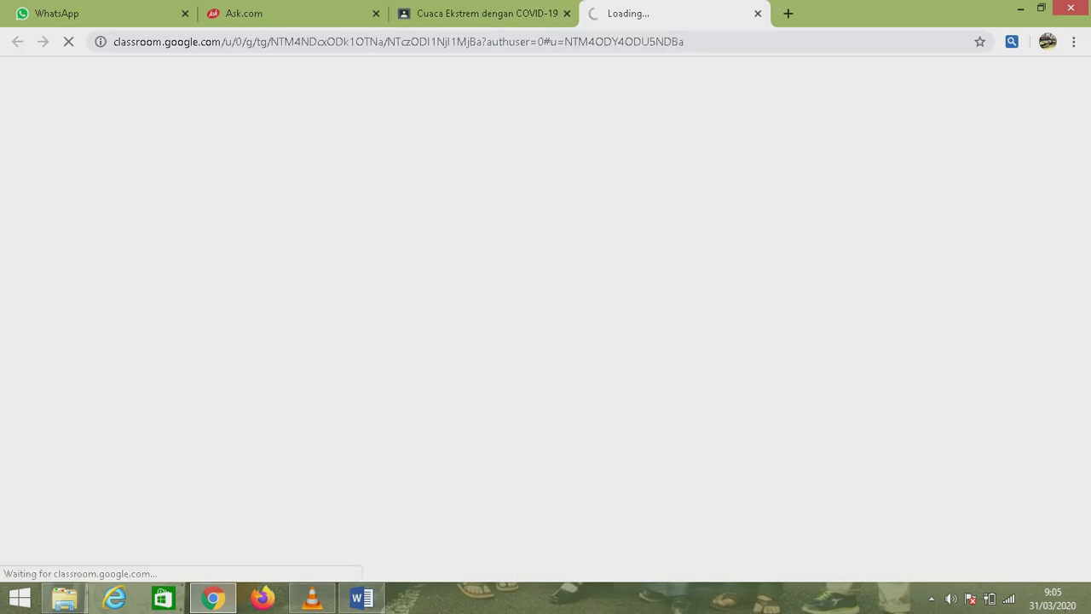
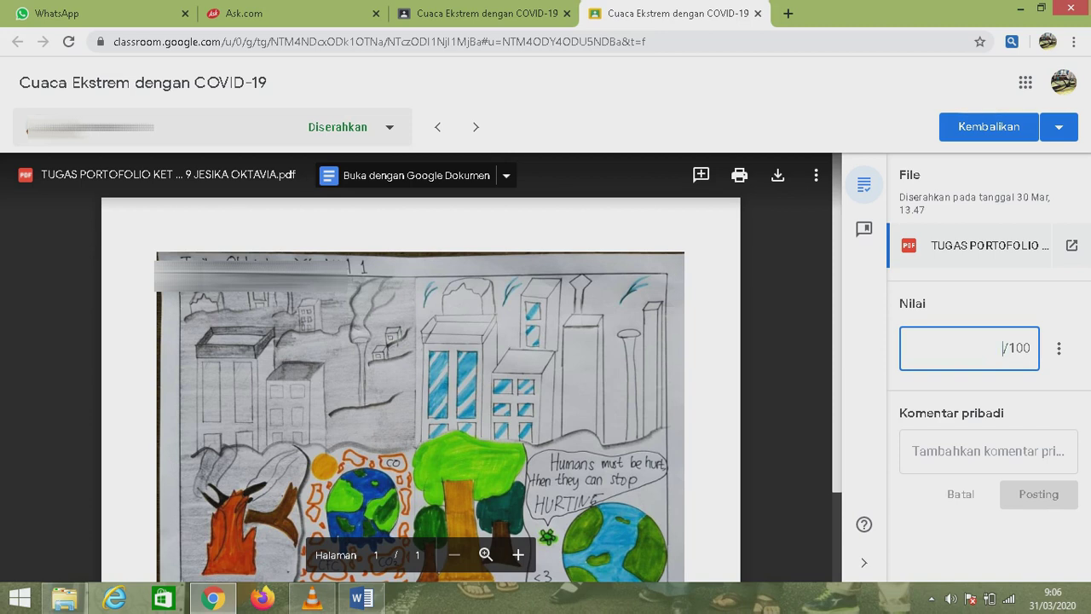
left_click(421, 366)
scroll(421, 367, "down", 3)
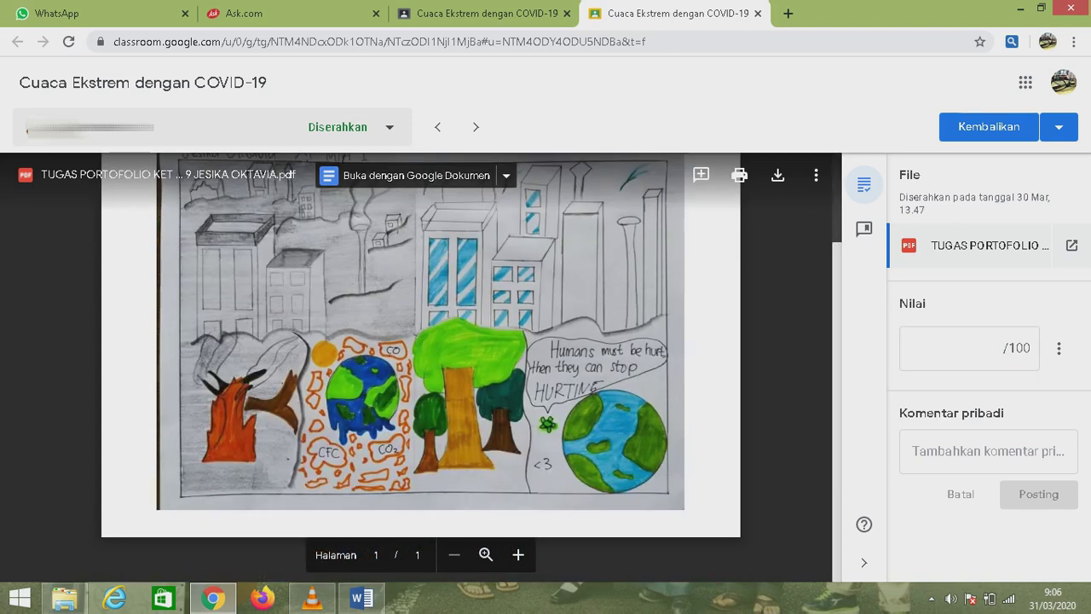
scroll(421, 367, "up", 3)
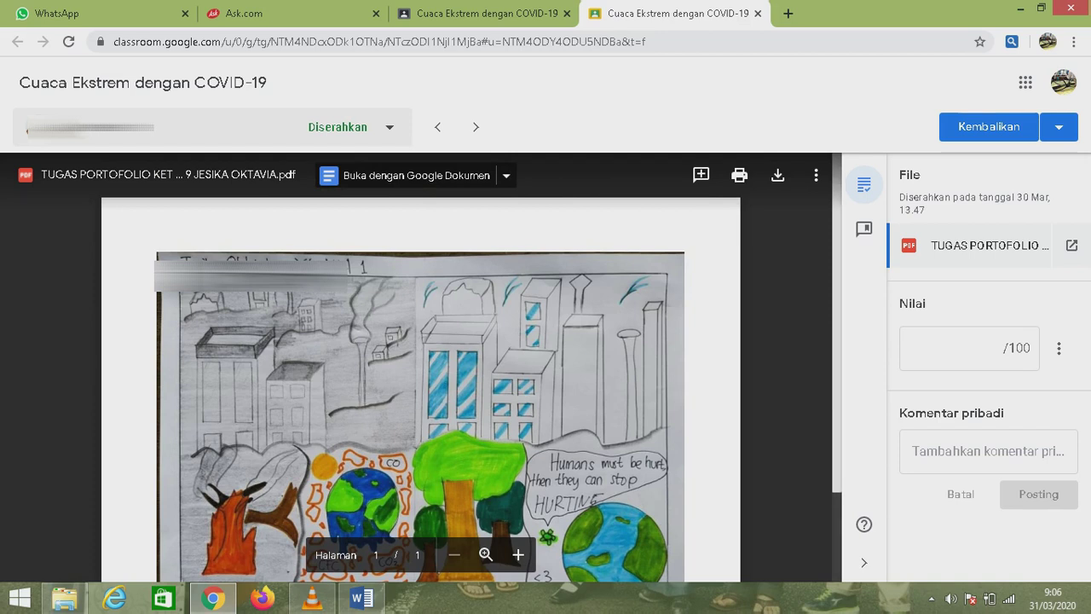
scroll(421, 366, "down", 3)
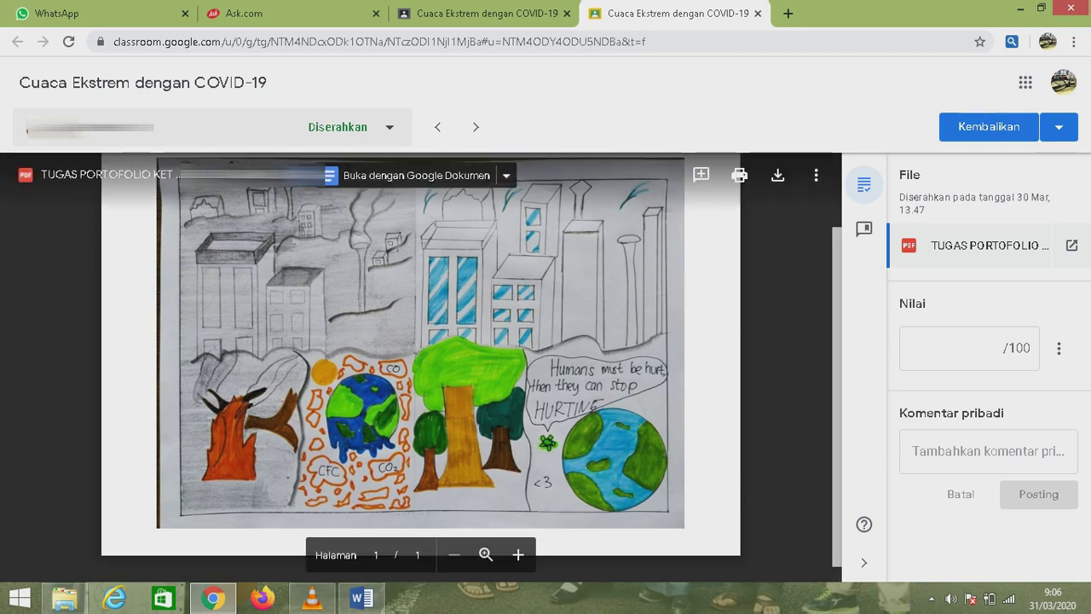
scroll(421, 366, "up", 2)
scroll(420, 366, "down", 2)
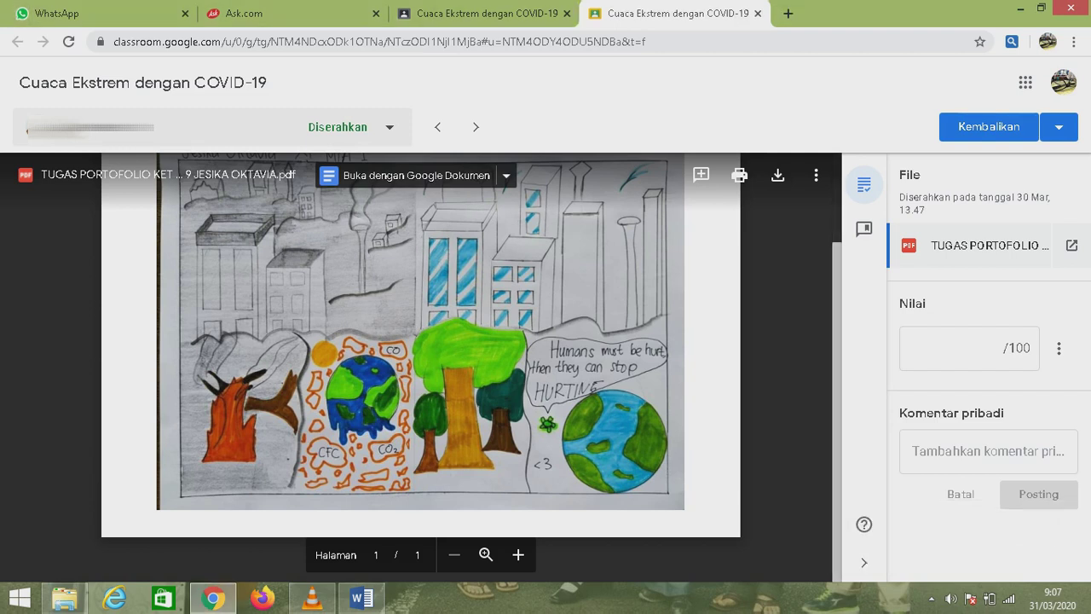
scroll(420, 366, "up", 2)
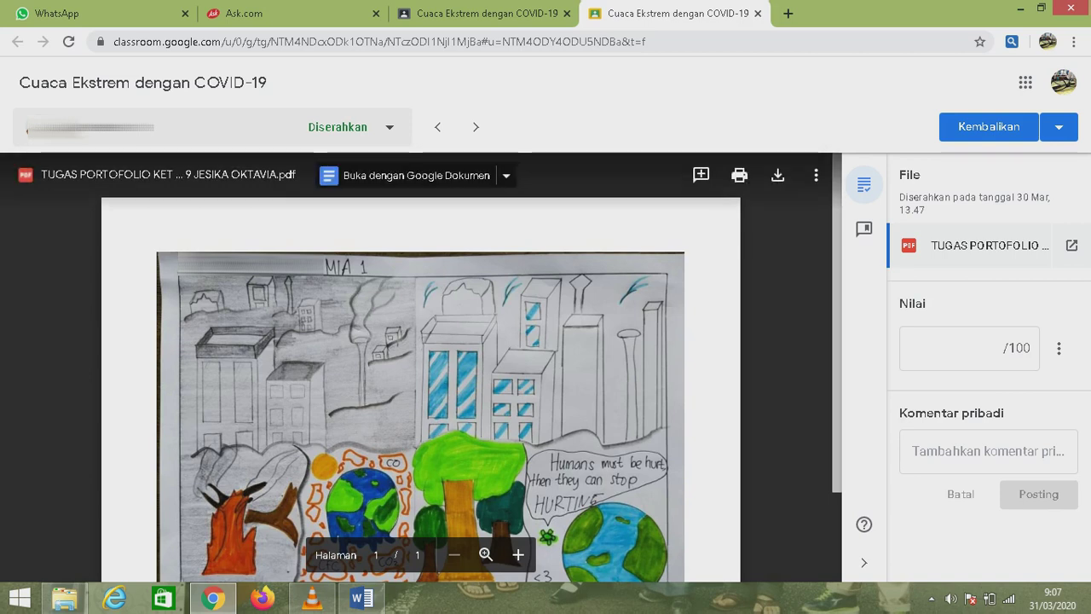
Grade the open submission 95 out of 100.
left_click(970, 349)
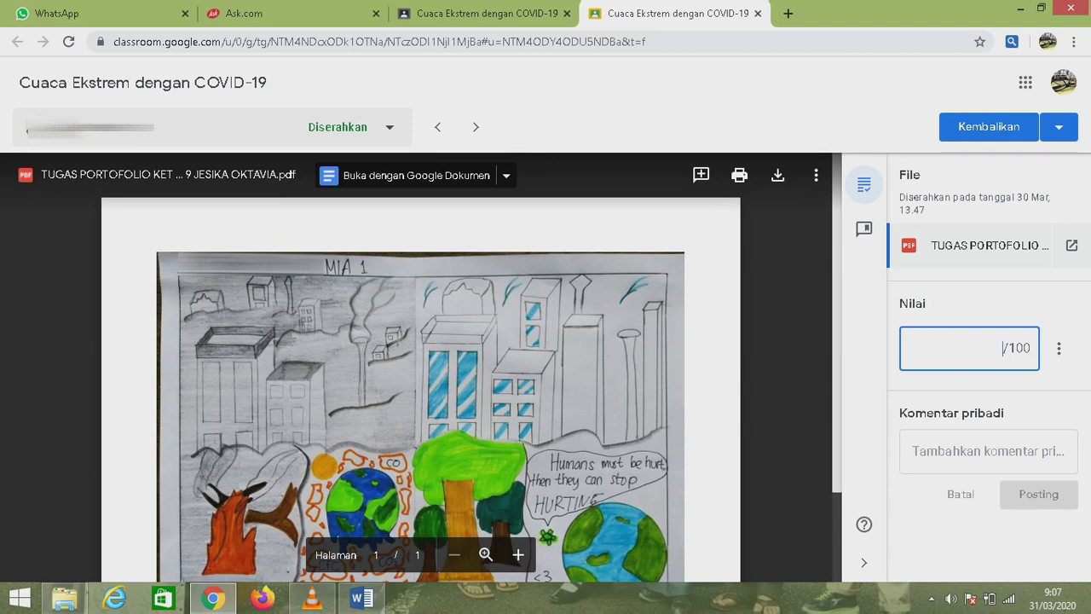
type("95")
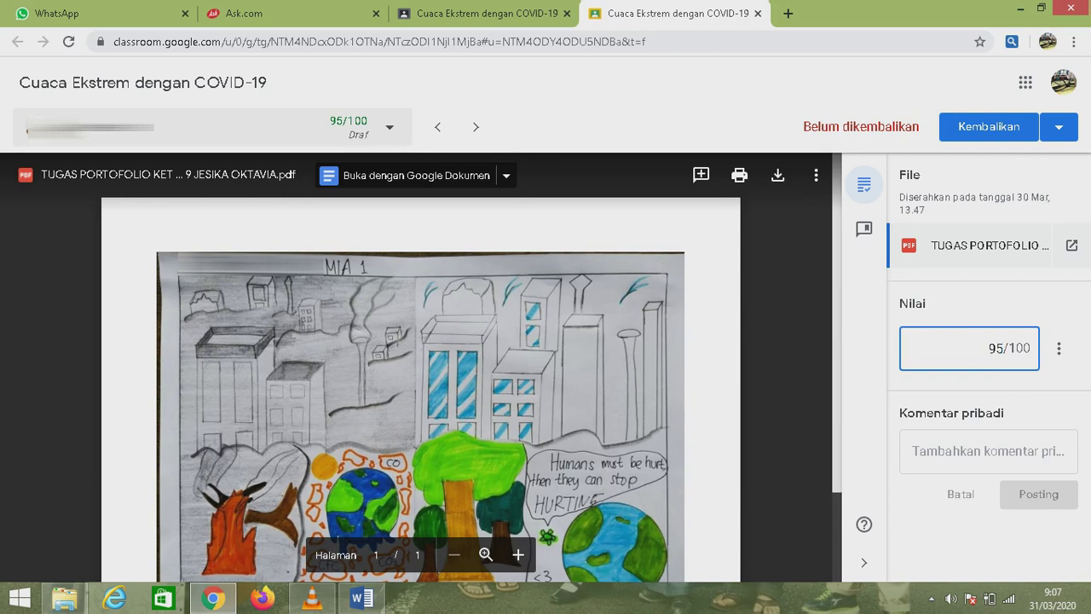
key("Return")
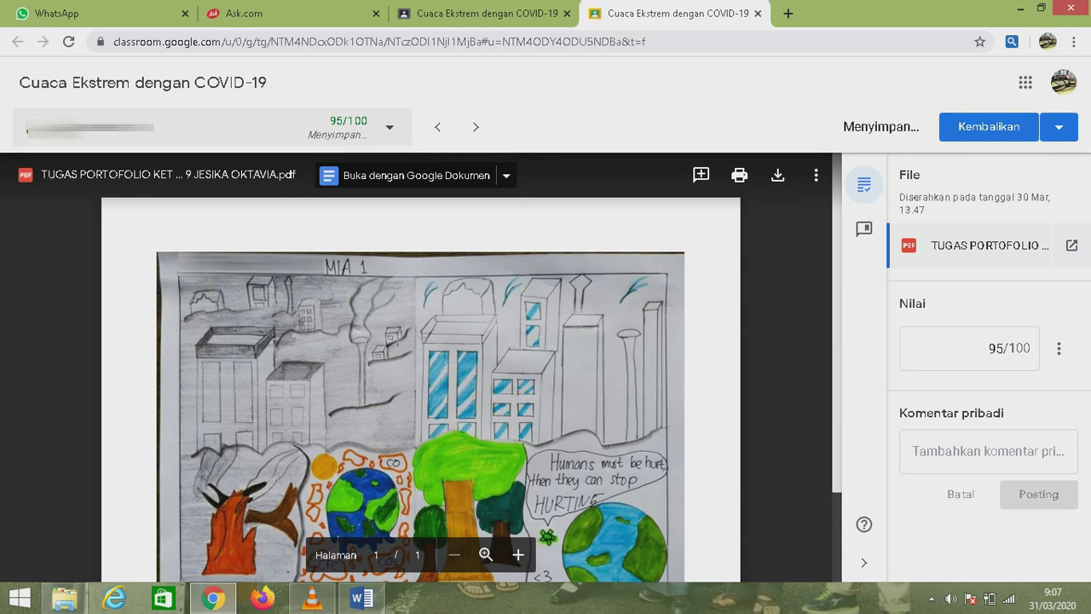
Post the private comment "Bagus" on the student's submission.
left_click(988, 451)
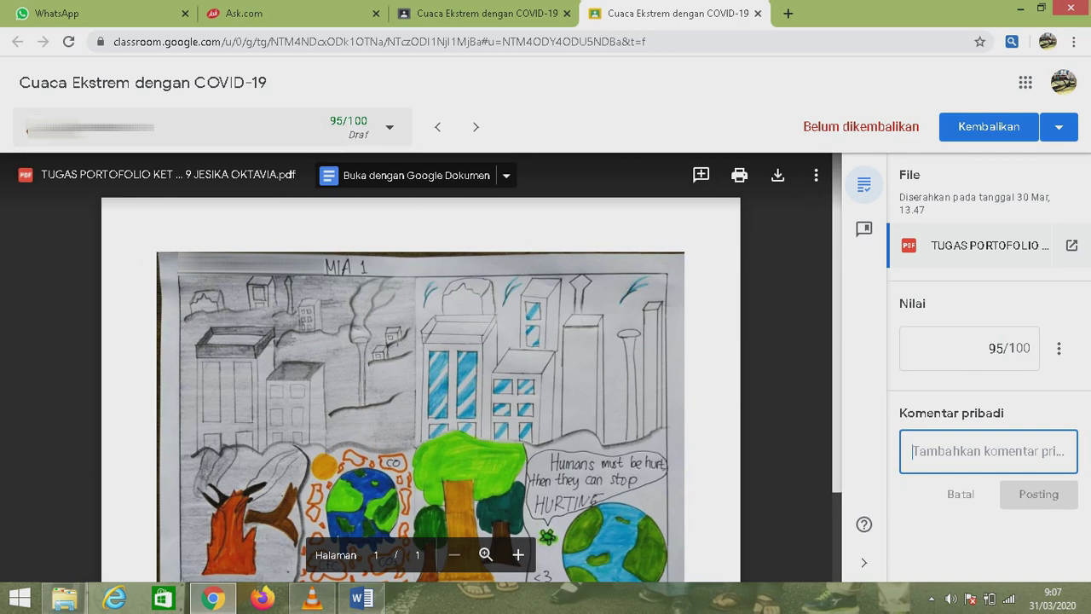
type("Bag")
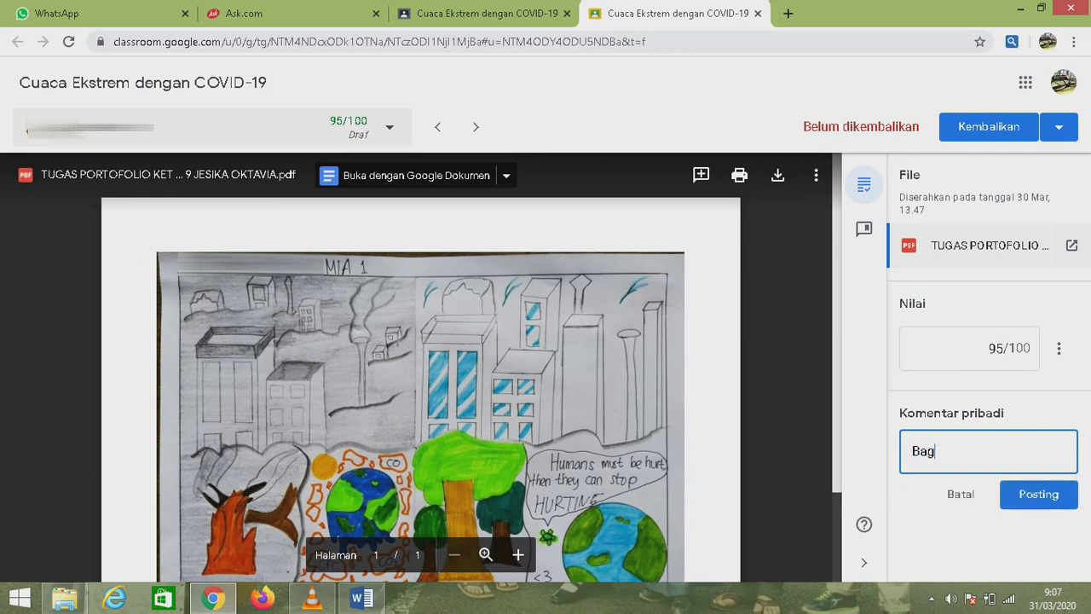
type("us")
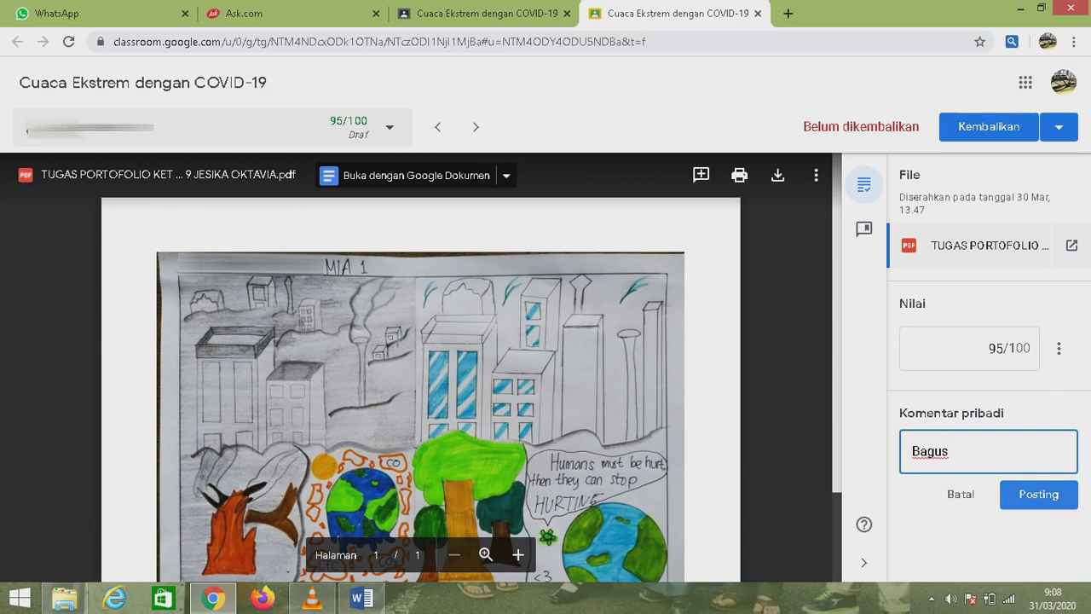
left_click(1029, 494)
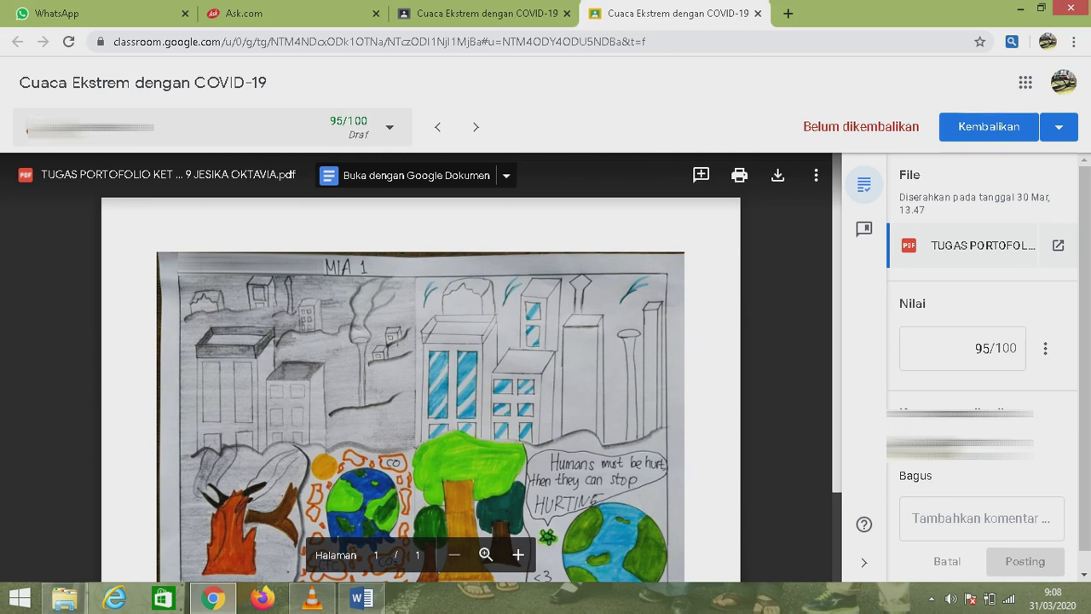
Check the posted private comment and the options for returning the graded submission.
scroll(1045, 333, "down", 1)
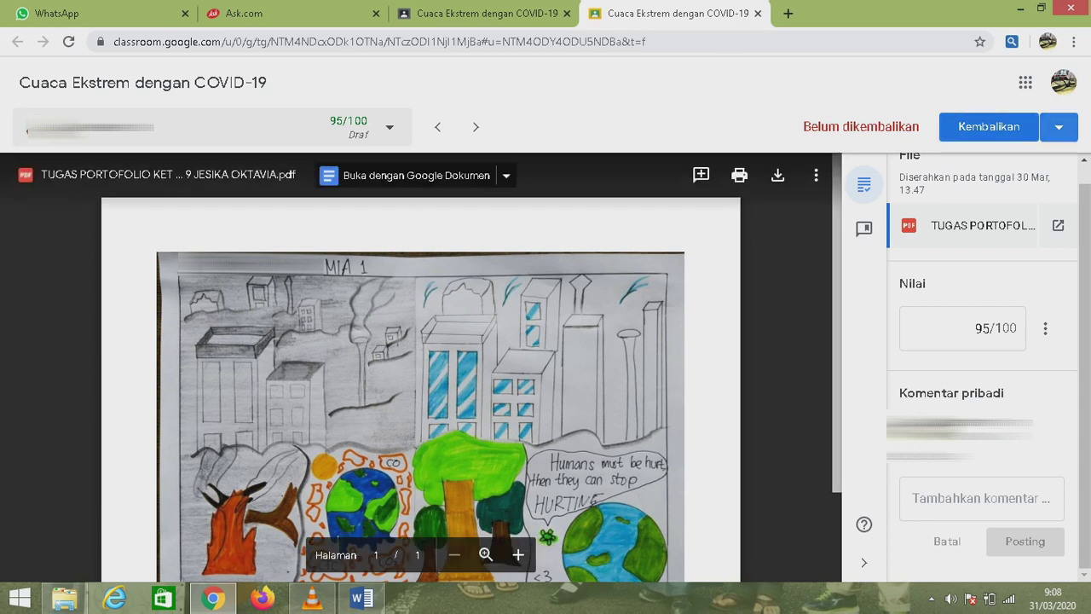
left_click(1058, 127)
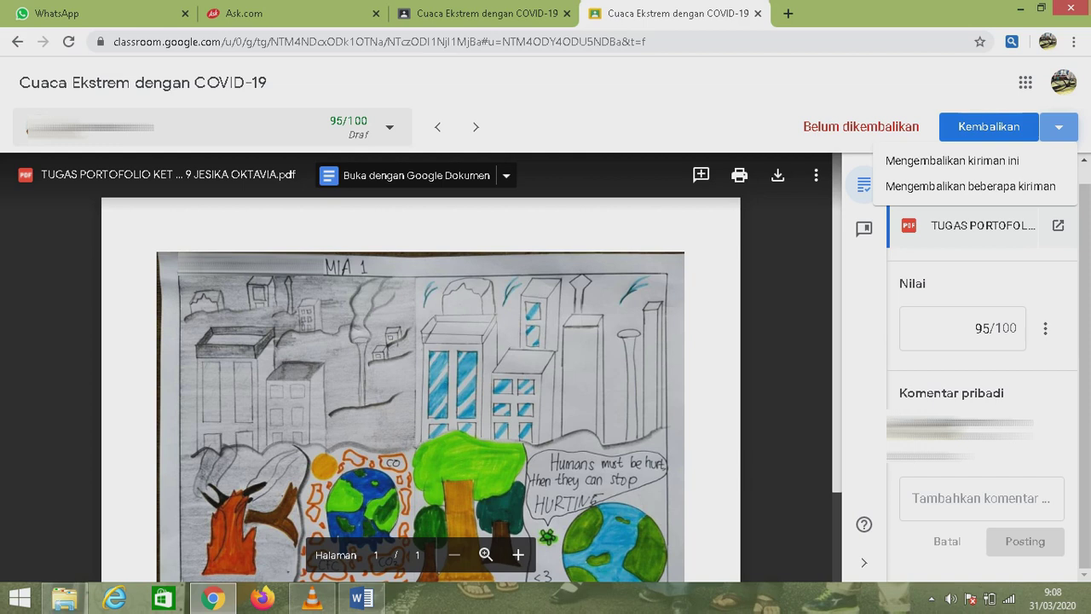
key("Escape")
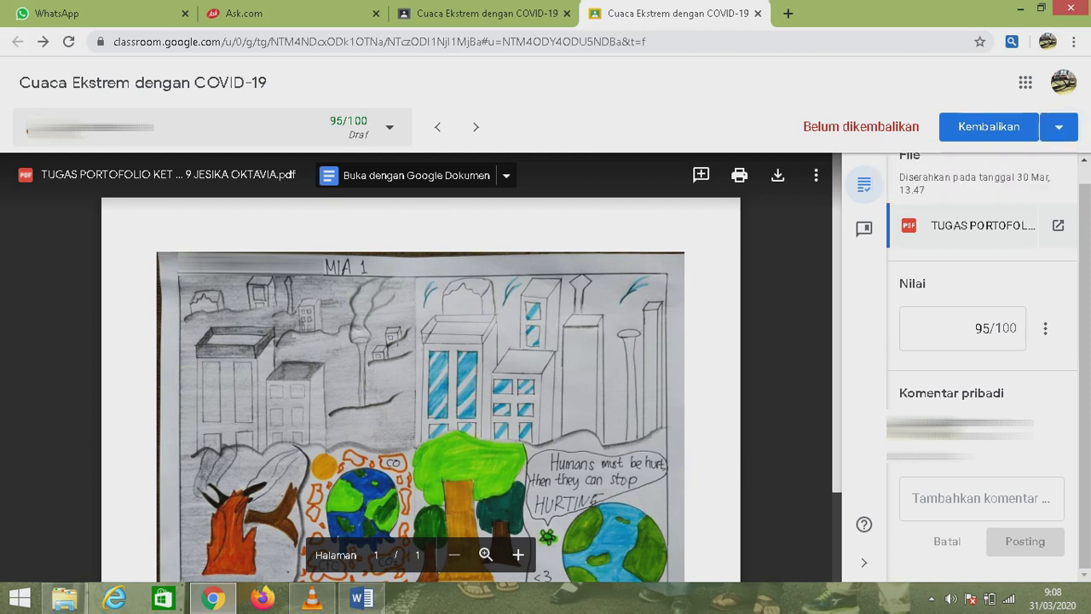